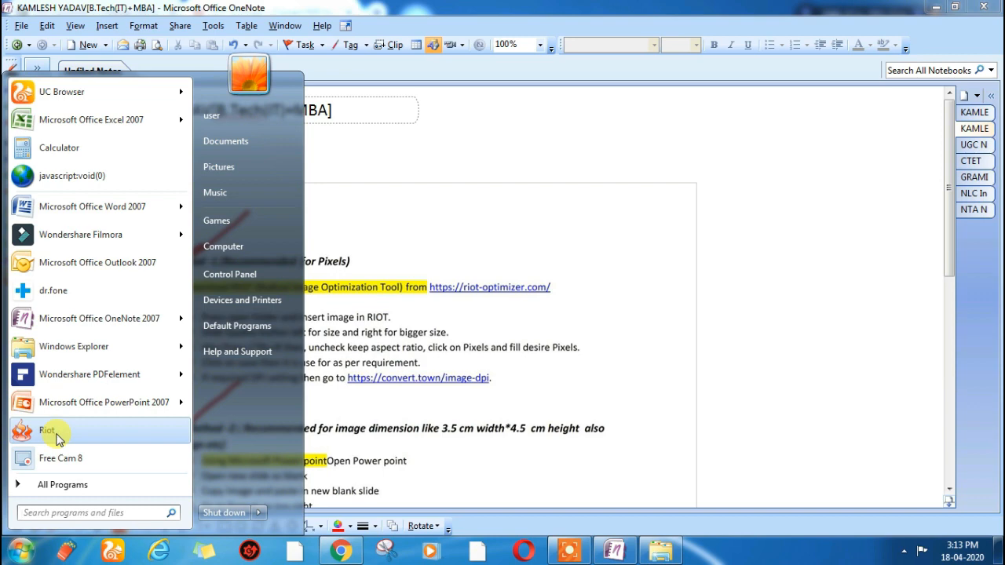
Open the photo Image (148) in RIOT and set its JPEG quality to 96%
{"action": "left_click", "coordinate": [47, 431]}
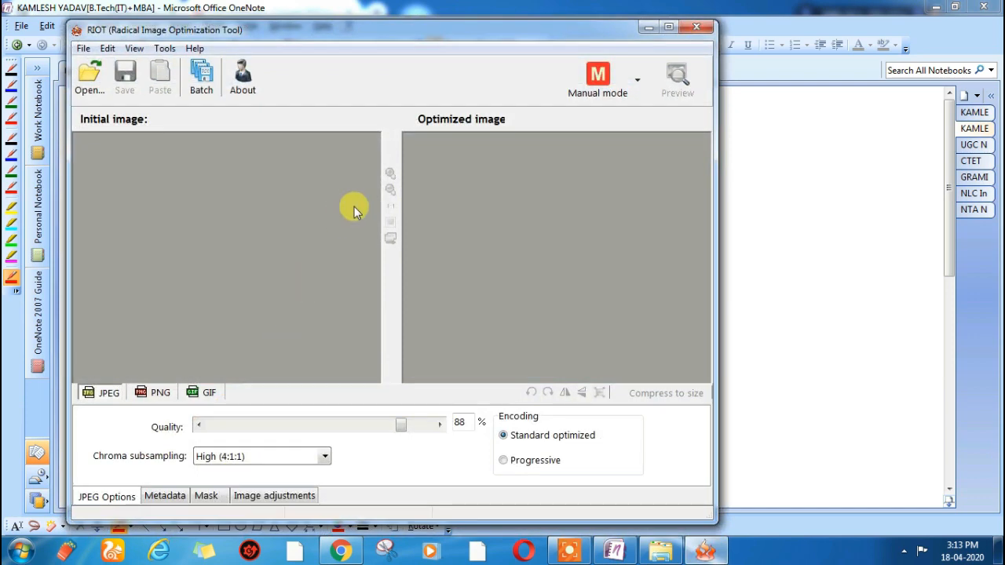
{"action": "left_click", "coordinate": [89, 85]}
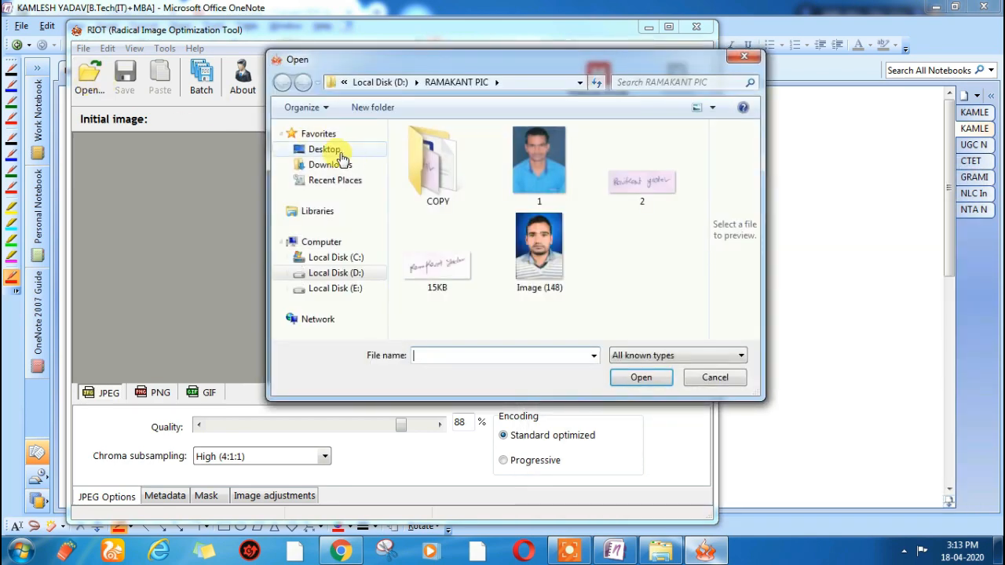
{"action": "double_click", "coordinate": [535, 266]}
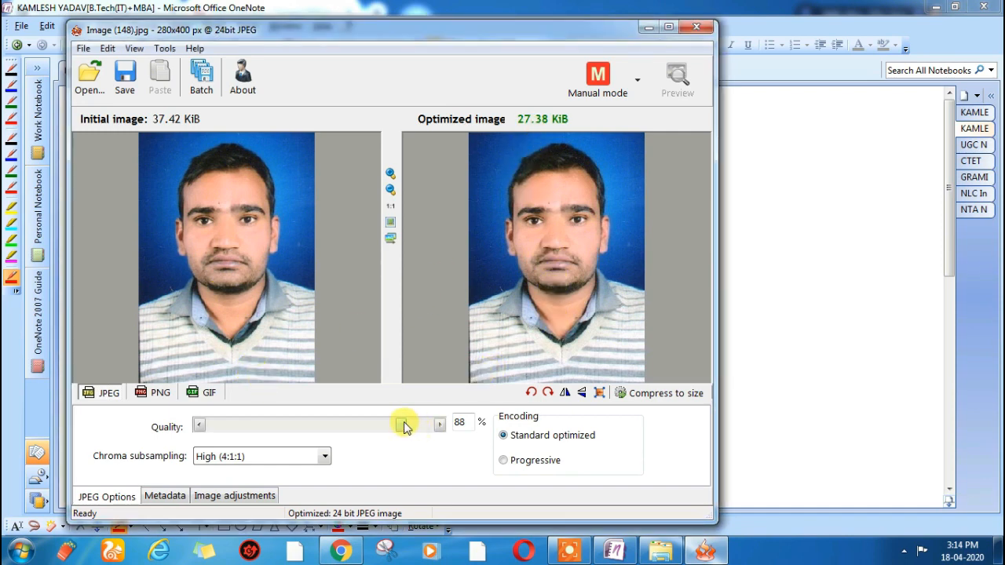
{"action": "left_click_drag", "start_coordinate": [404, 426], "coordinate": [422, 431]}
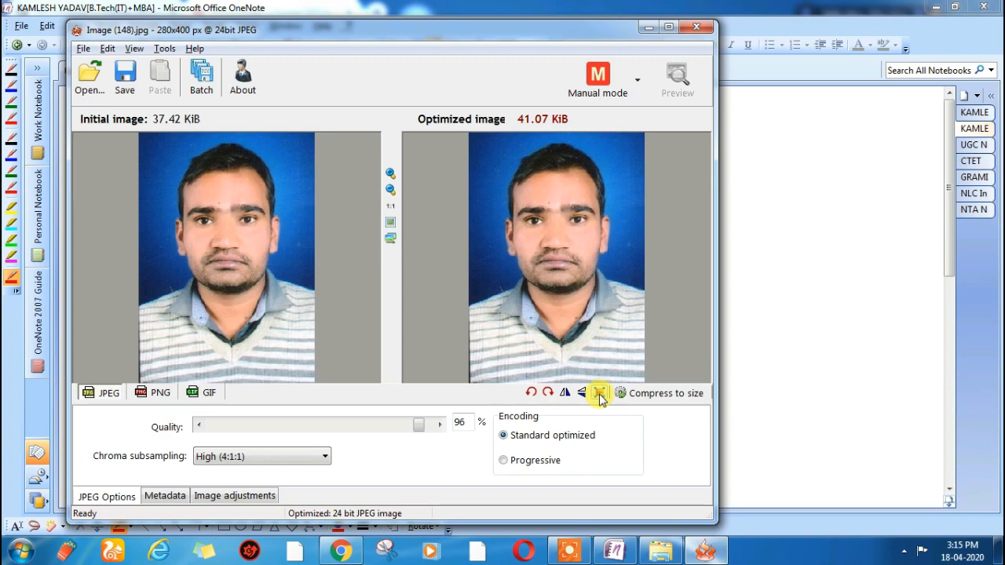
Start resampling the photo in pixels and set the new width to 200
{"action": "key", "text": "ctrl+r"}
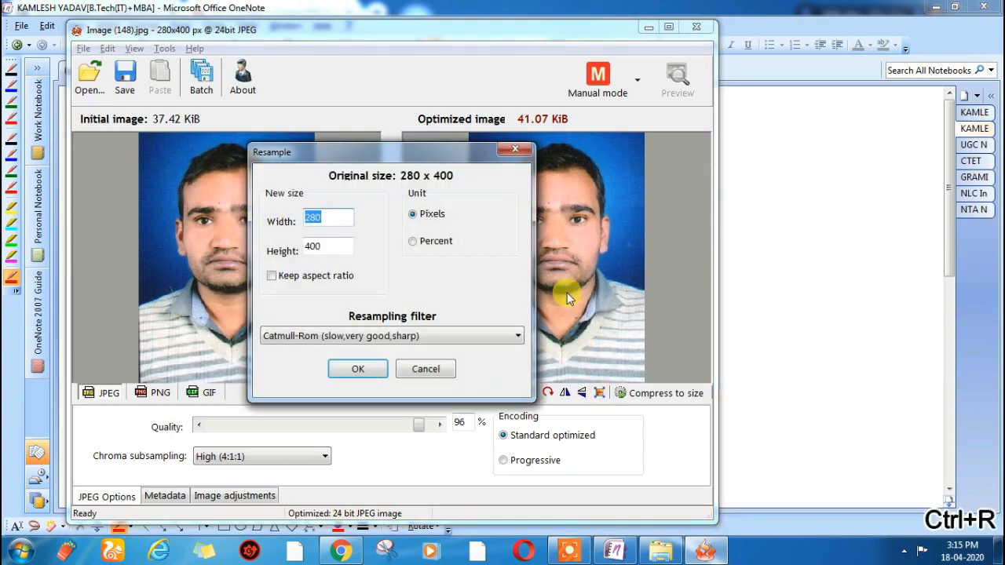
{"action": "left_click", "coordinate": [515, 149]}
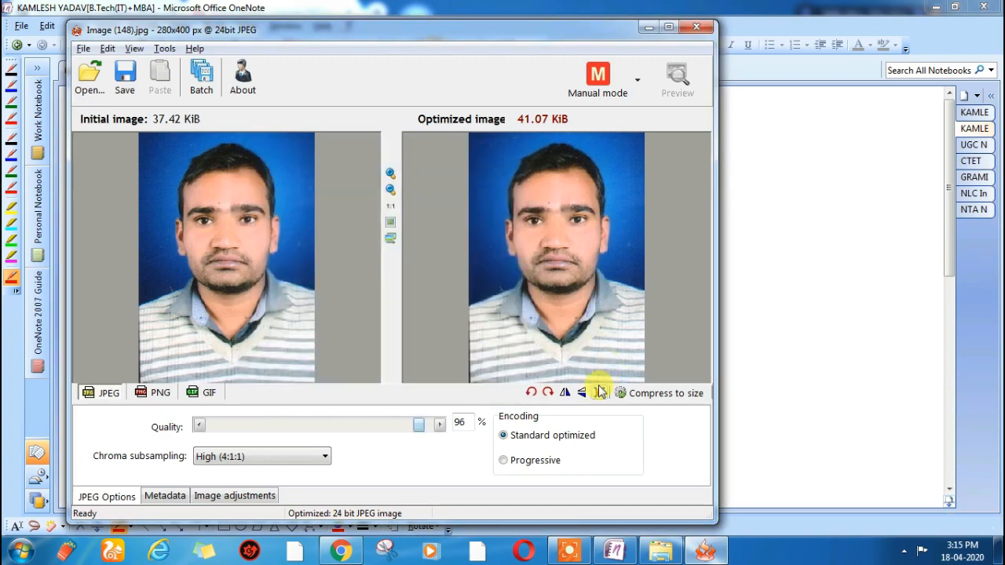
{"action": "left_click", "coordinate": [599, 392]}
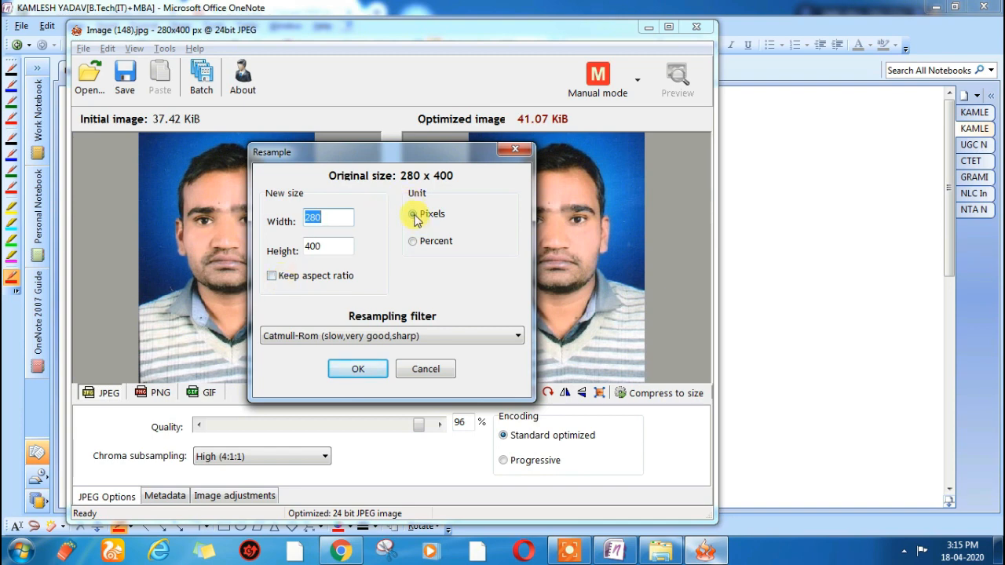
{"action": "left_click", "coordinate": [337, 220]}
{"action": "key", "text": "BackSpace"}
{"action": "key", "text": "BackSpace"}
{"action": "key", "text": "BackSpace"}
{"action": "type", "text": "200"}
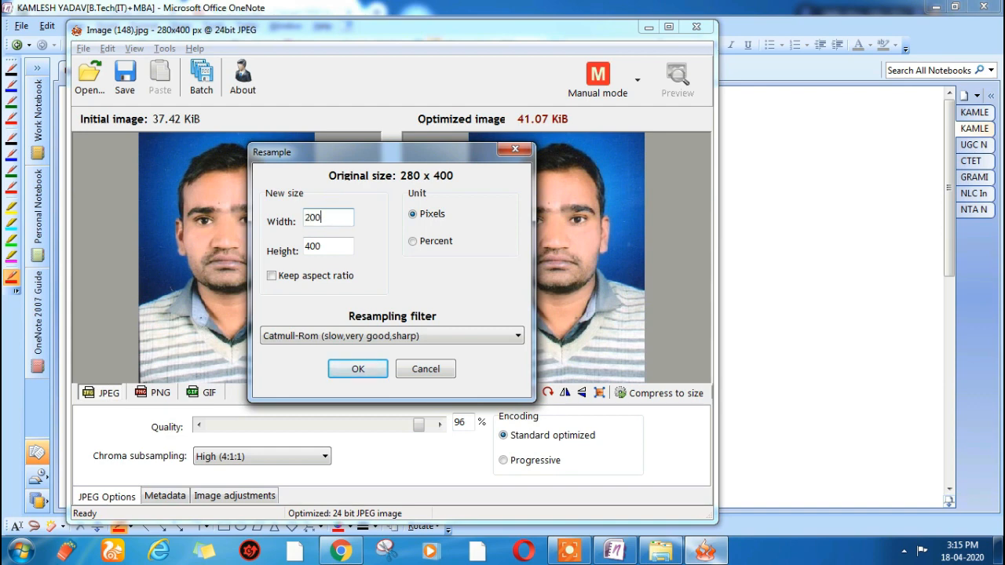
Set the new height to 230 pixels and apply the resampling to the photo
{"action": "left_click", "coordinate": [326, 247]}
{"action": "left_click_drag", "start_coordinate": [325, 248], "coordinate": [313, 246]}
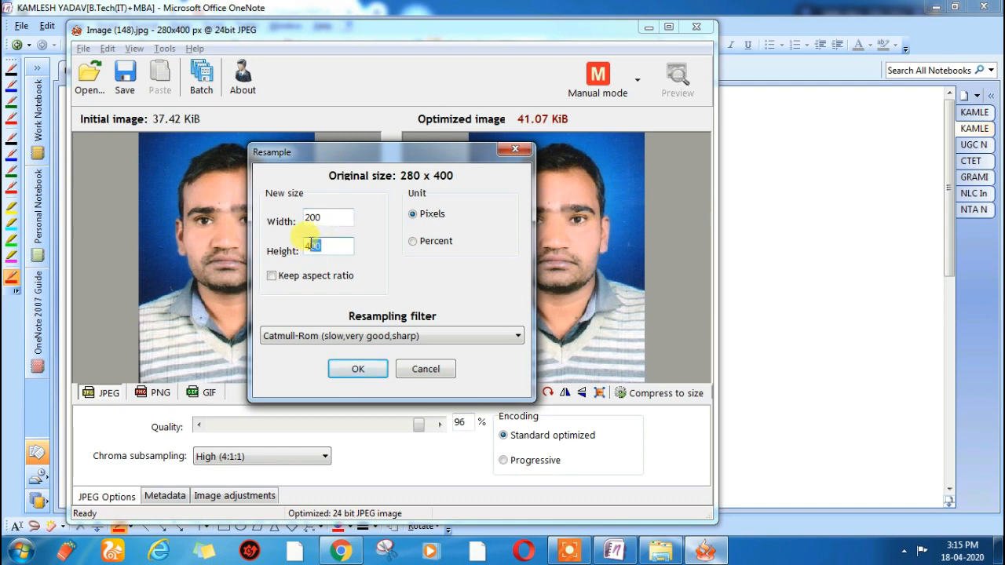
{"action": "key", "text": "BackSpace"}
{"action": "type", "text": "230"}
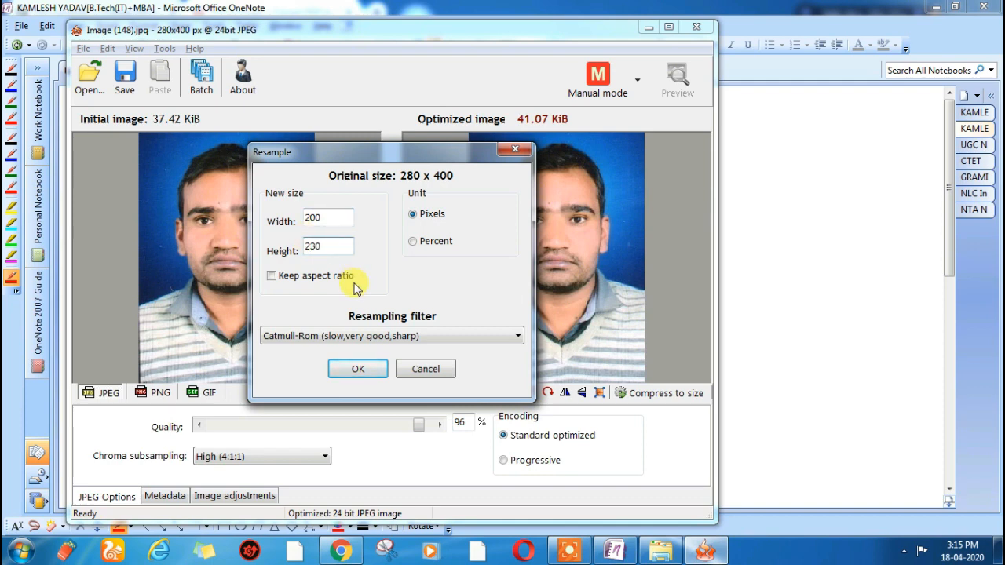
{"action": "left_click", "coordinate": [359, 370]}
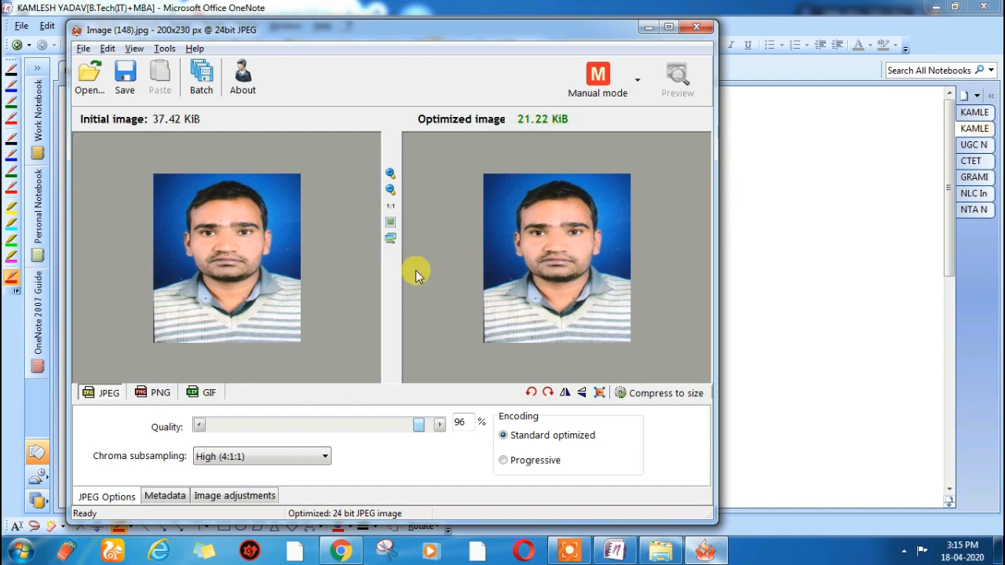
Set the JPEG quality to 98% and save the resized photo as Image (149) in the same folder
{"action": "left_click_drag", "start_coordinate": [417, 423], "coordinate": [422, 424]}
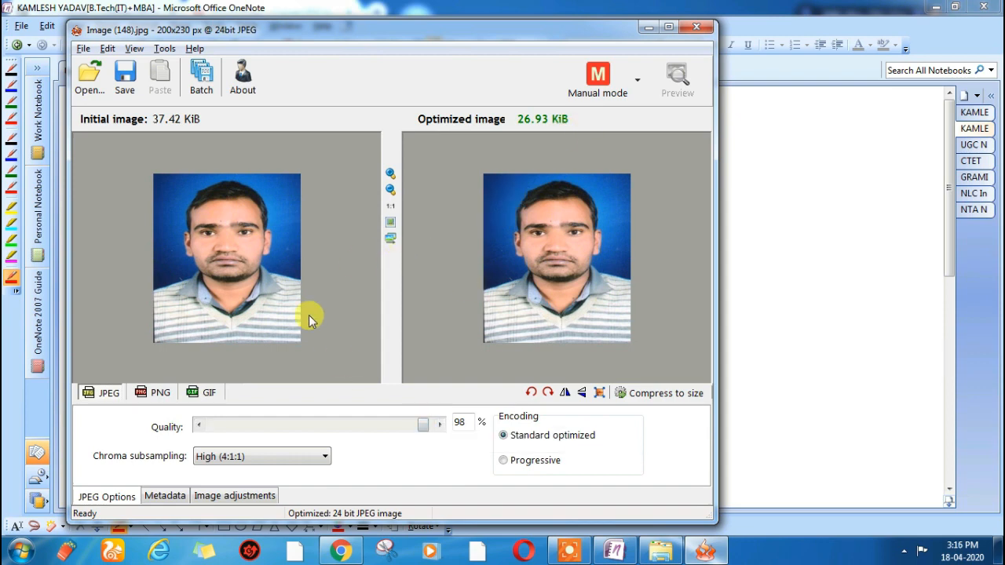
{"action": "left_click", "coordinate": [125, 87]}
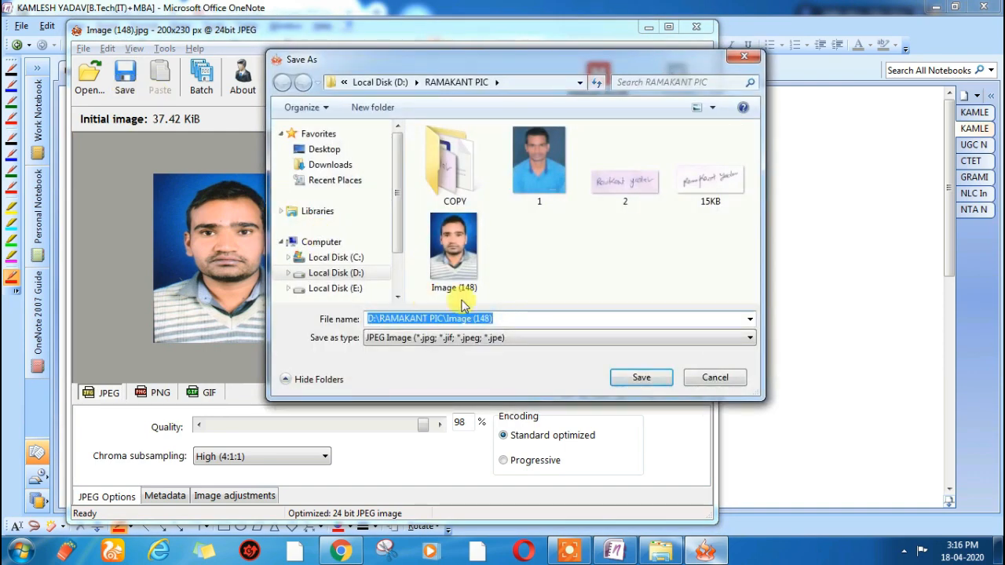
{"action": "left_click", "coordinate": [504, 319]}
{"action": "key", "text": "BackSpace"}
{"action": "key", "text": "BackSpace"}
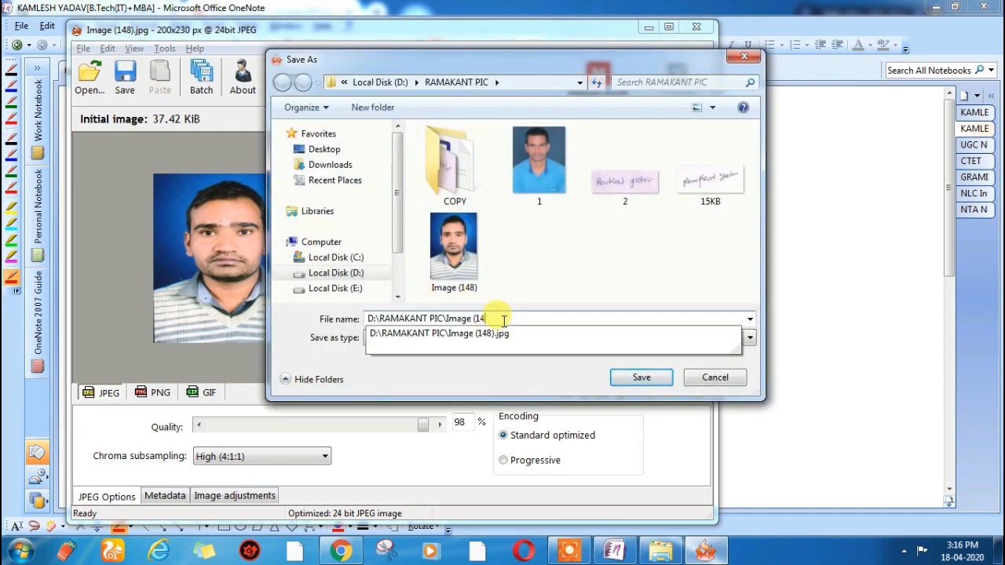
{"action": "type", "text": "9"}
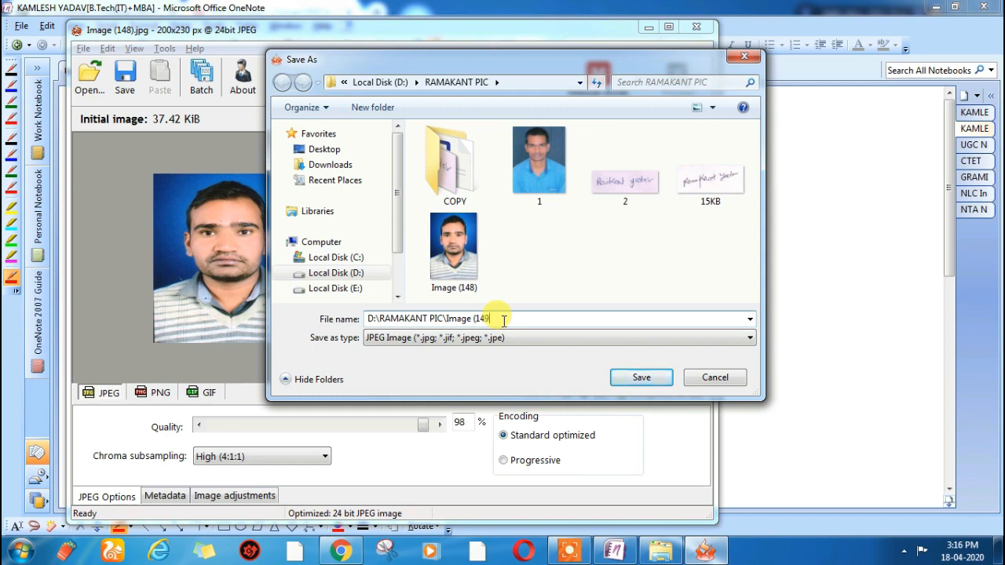
{"action": "type", "text": ")"}
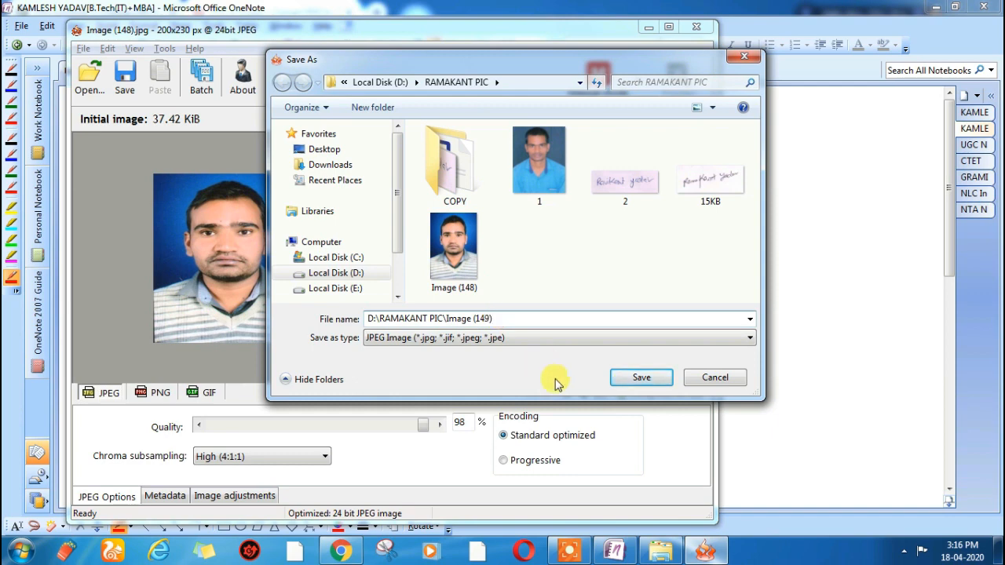
{"action": "left_click", "coordinate": [642, 378]}
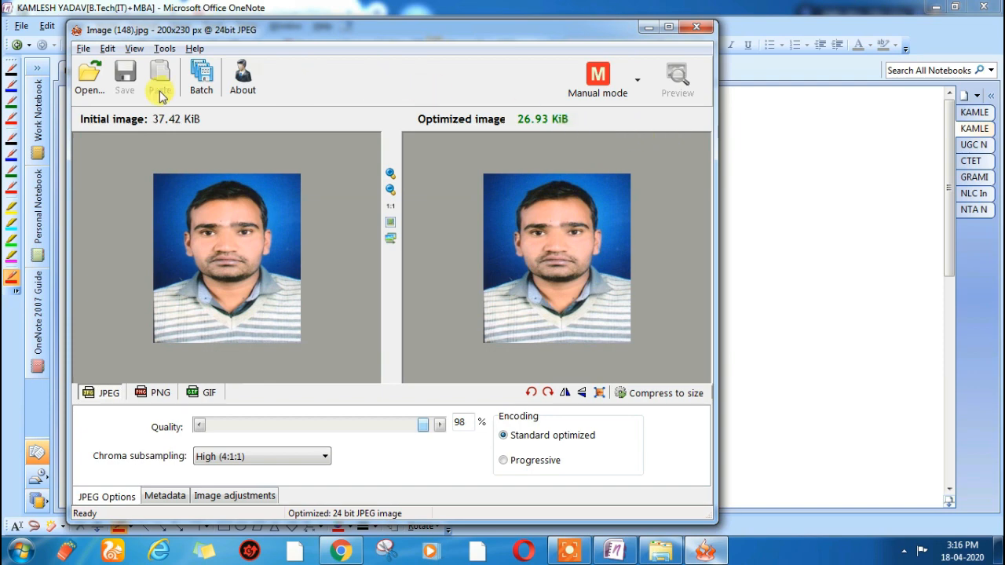
Open the signature image 15KB for optimization with the JPEG quality at 98%
{"action": "left_click", "coordinate": [87, 78]}
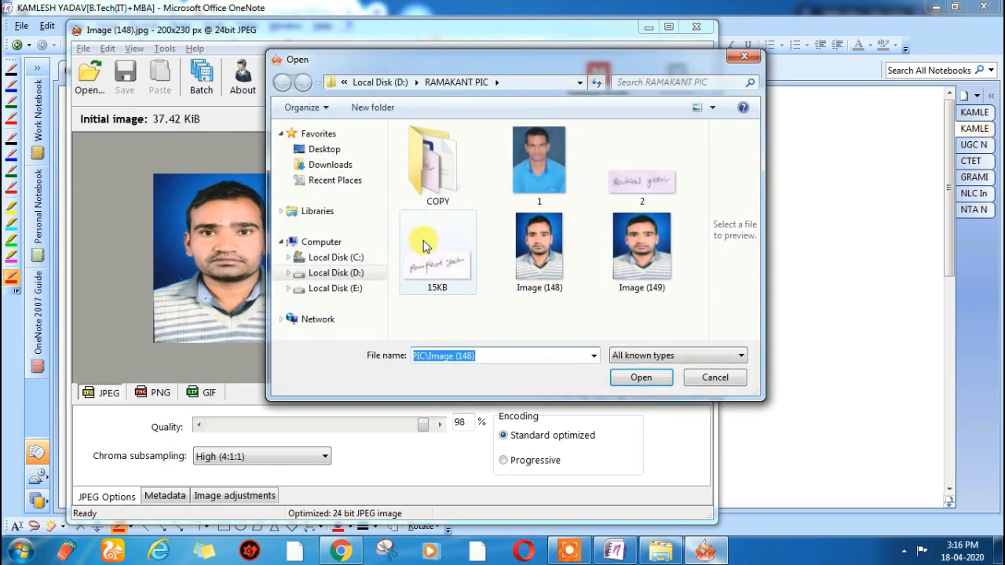
{"action": "double_click", "coordinate": [425, 262]}
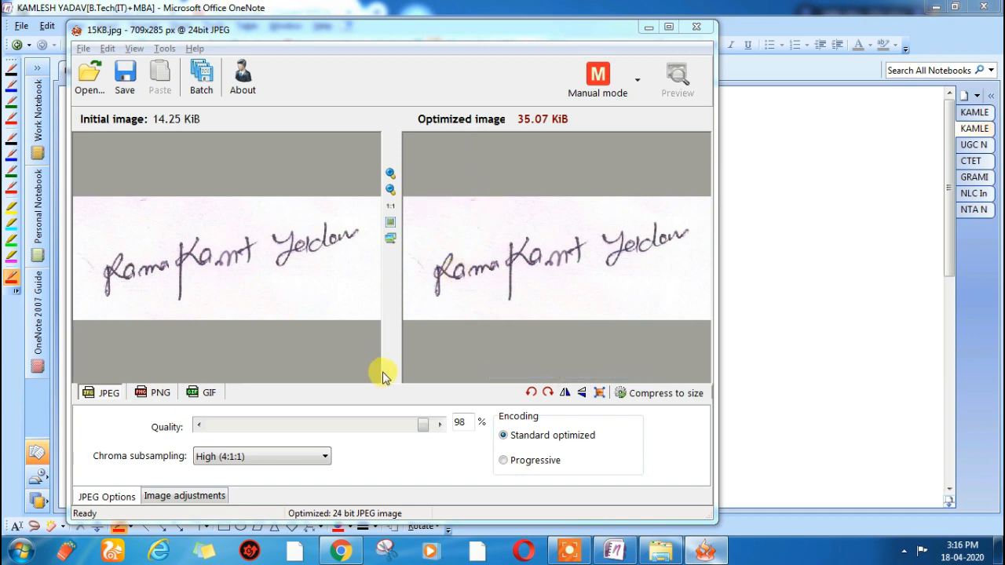
{"action": "mouse_move", "coordinate": [428, 420]}
{"action": "left_mouse_down"}
{"action": "mouse_move", "coordinate": [406, 424]}
{"action": "mouse_move", "coordinate": [423, 425]}
{"action": "left_mouse_up"}
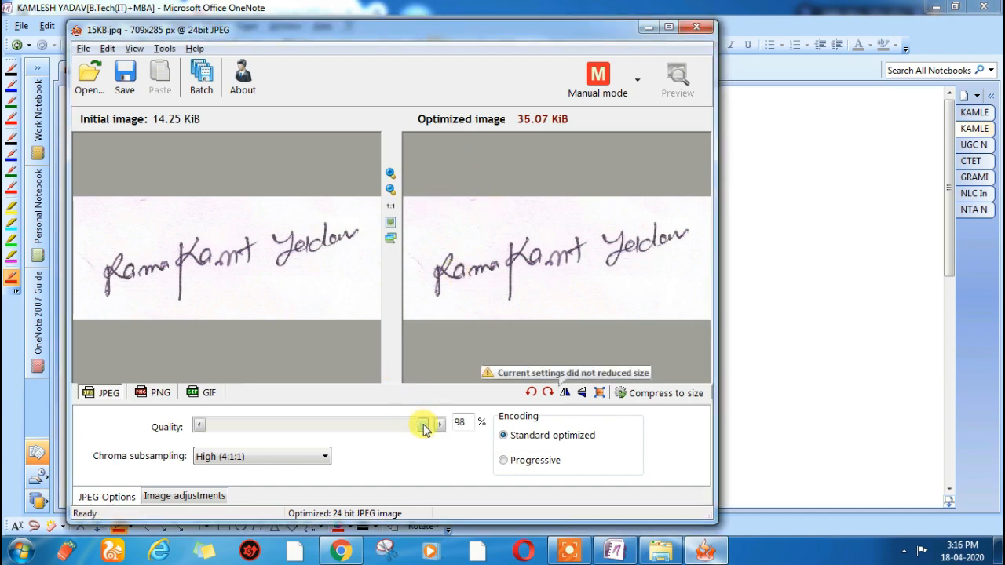
Save the optimized signature as a JPEG named fhfh and close RIOT
{"action": "left_click", "coordinate": [126, 88]}
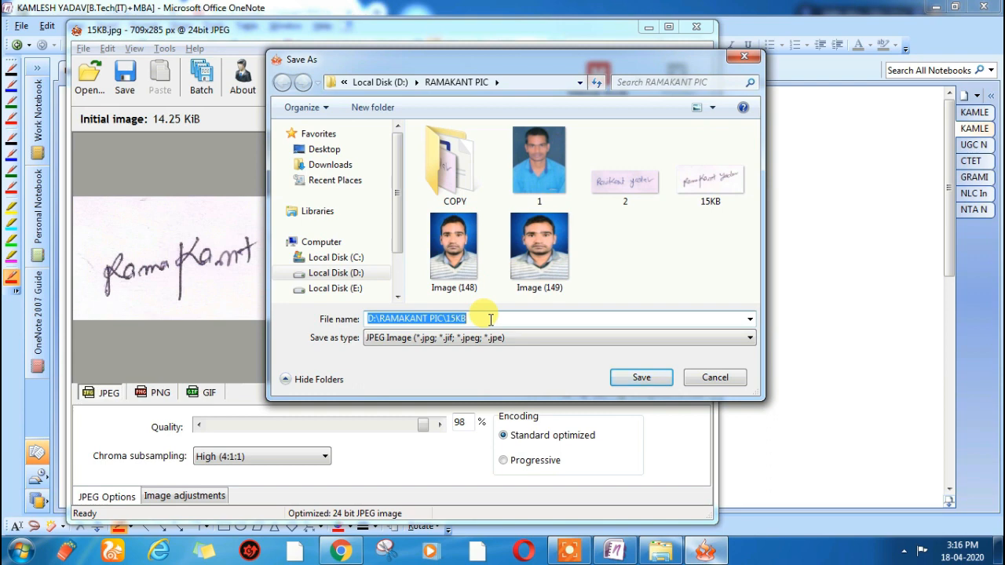
{"action": "key", "text": "BackSpace"}
{"action": "type", "text": "fhfh"}
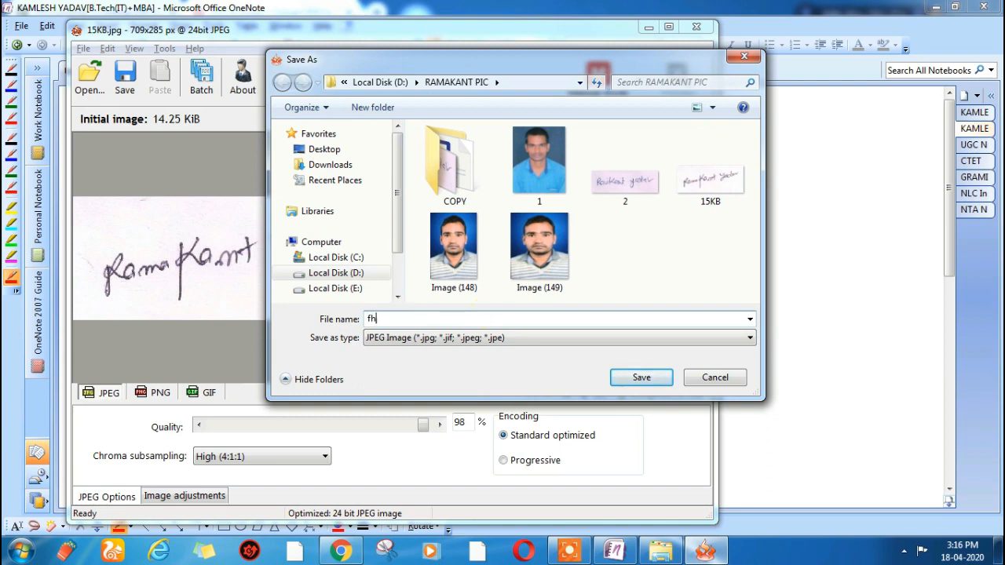
{"action": "left_click", "coordinate": [656, 386]}
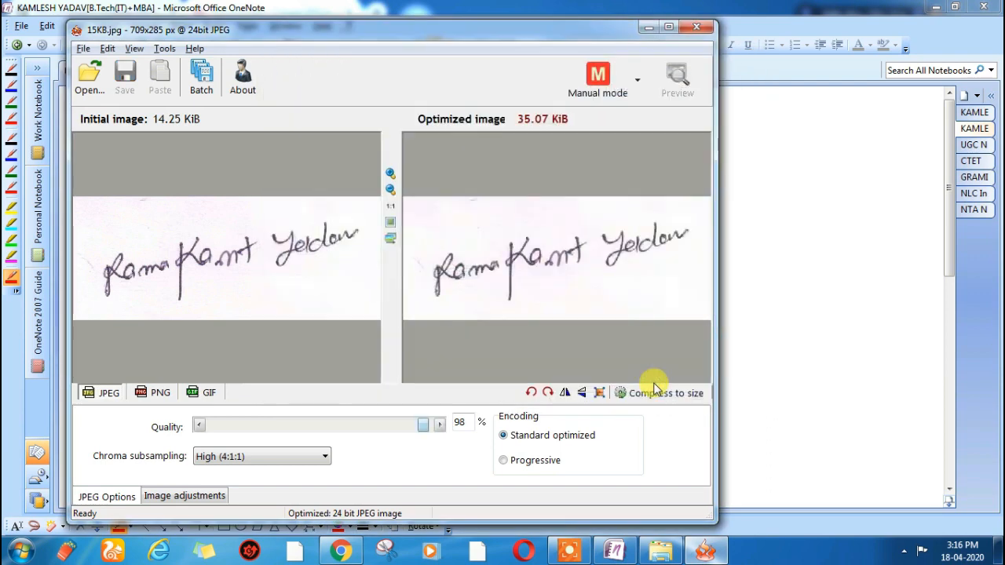
{"action": "left_click", "coordinate": [694, 29]}
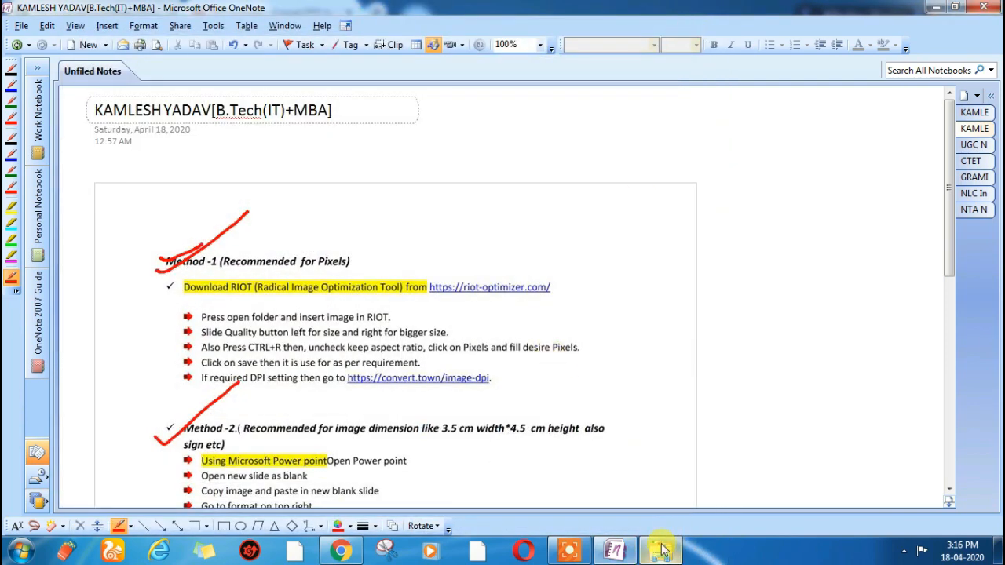
Switch to the image folder in Windows Explorer and check the file details of Image (149) and fhfh
{"action": "left_click", "coordinate": [644, 476]}
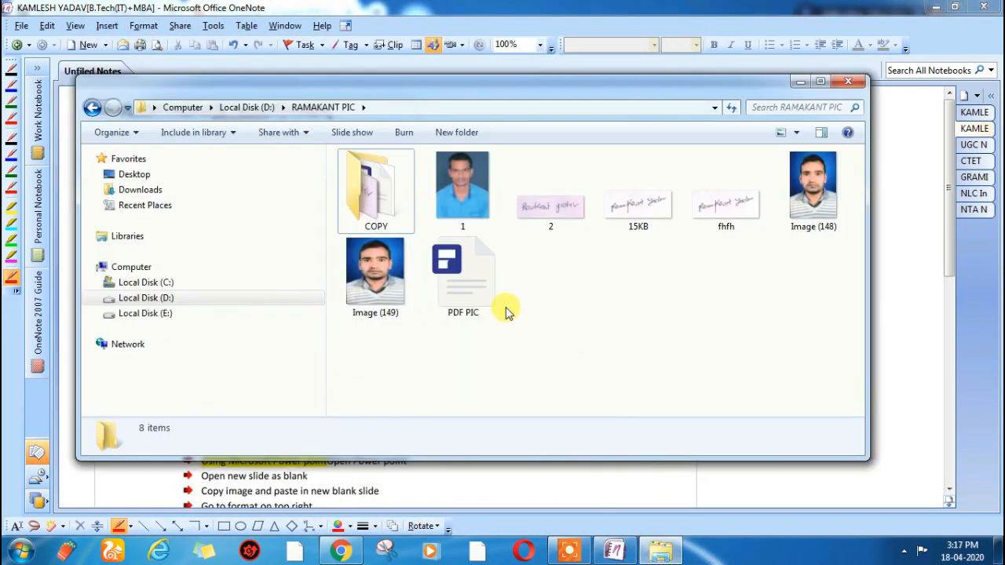
{"action": "left_click", "coordinate": [400, 279]}
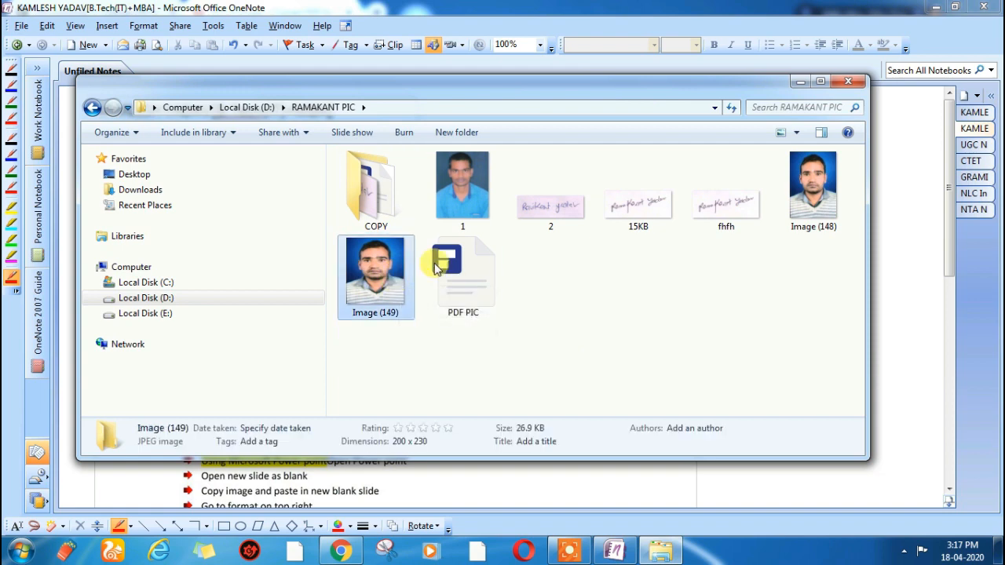
{"action": "left_click", "coordinate": [722, 207]}
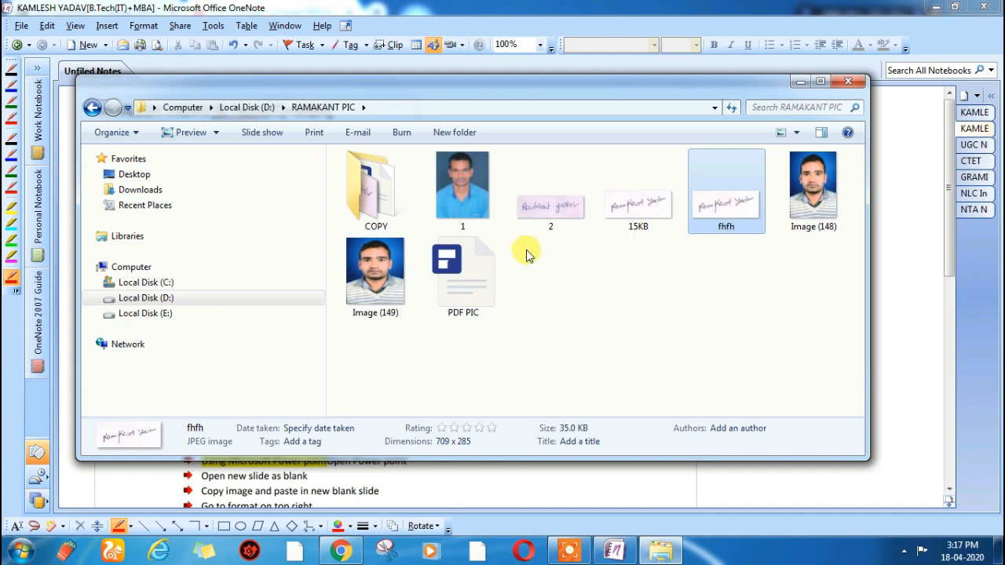
Examine the file size, pixel dimensions and DPI resolution in the properties of Image (149)
{"action": "left_click", "coordinate": [374, 275]}
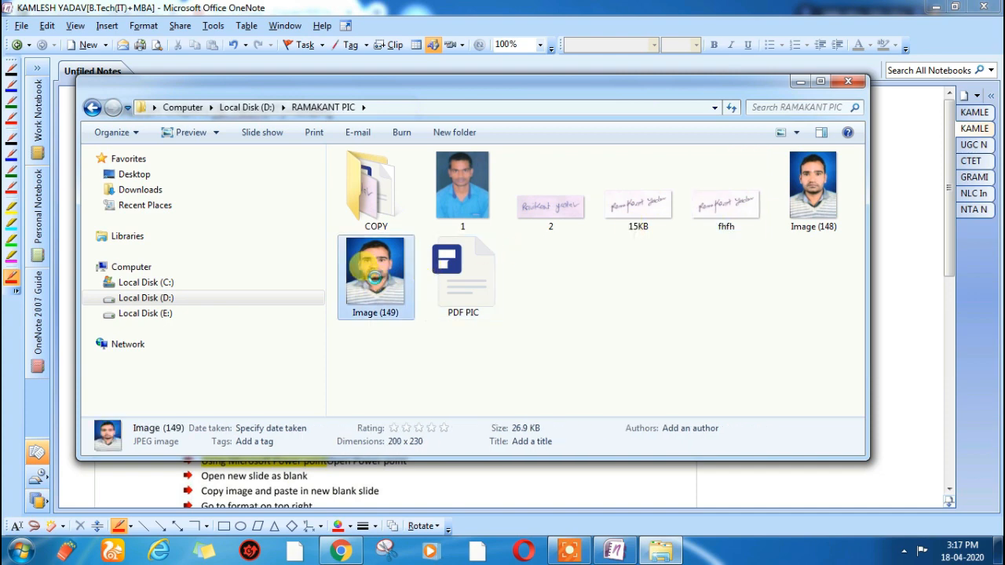
{"action": "right_click", "coordinate": [374, 276]}
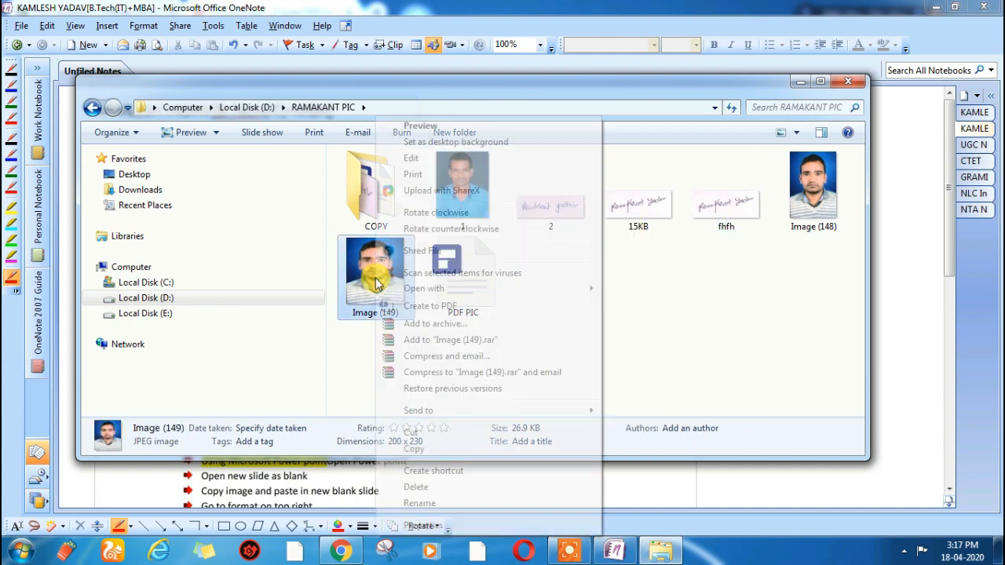
{"action": "left_click", "coordinate": [423, 526]}
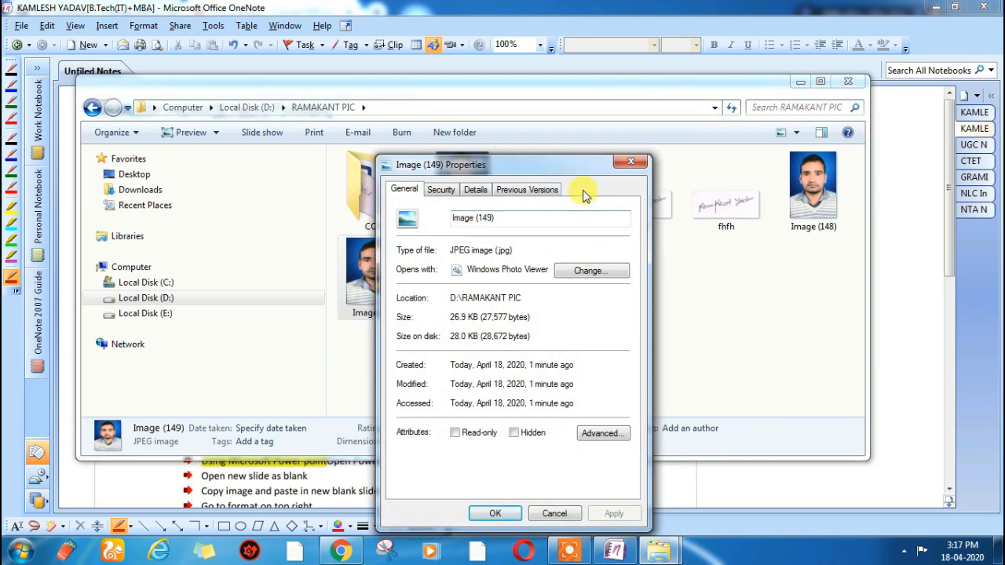
{"action": "left_click_drag", "start_coordinate": [568, 164], "coordinate": [570, 93]}
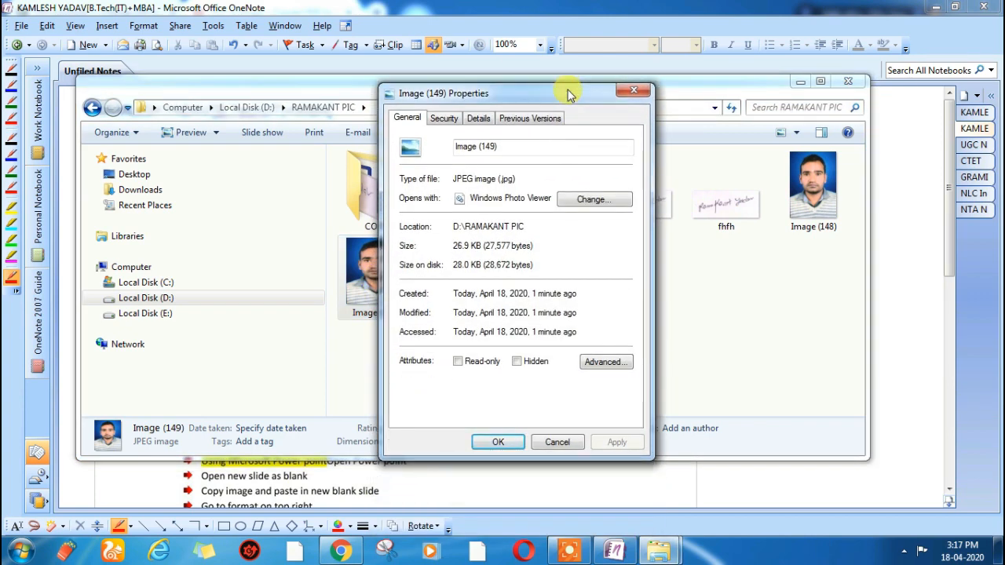
{"action": "left_click", "coordinate": [479, 118]}
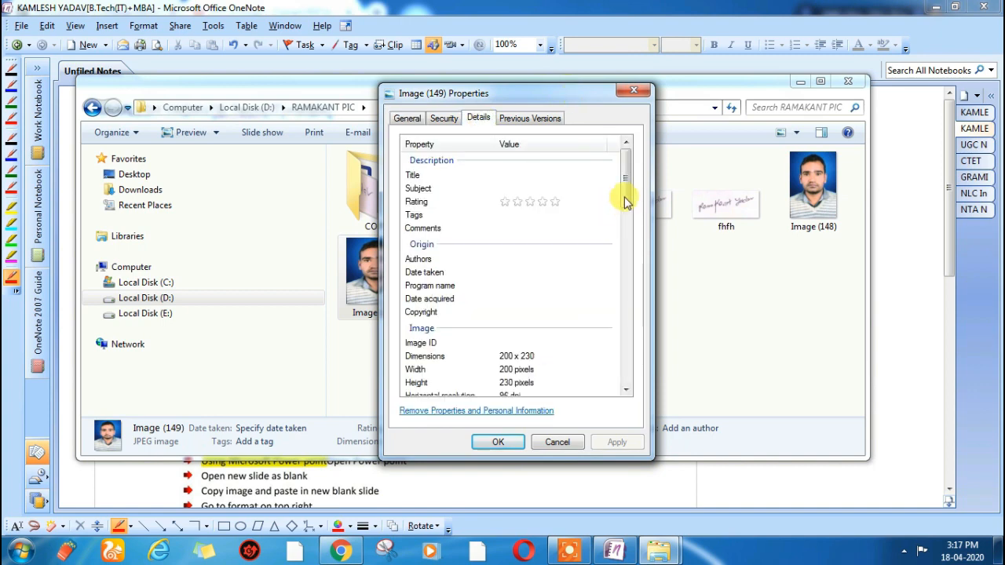
{"action": "left_click_drag", "start_coordinate": [626, 203], "coordinate": [624, 234]}
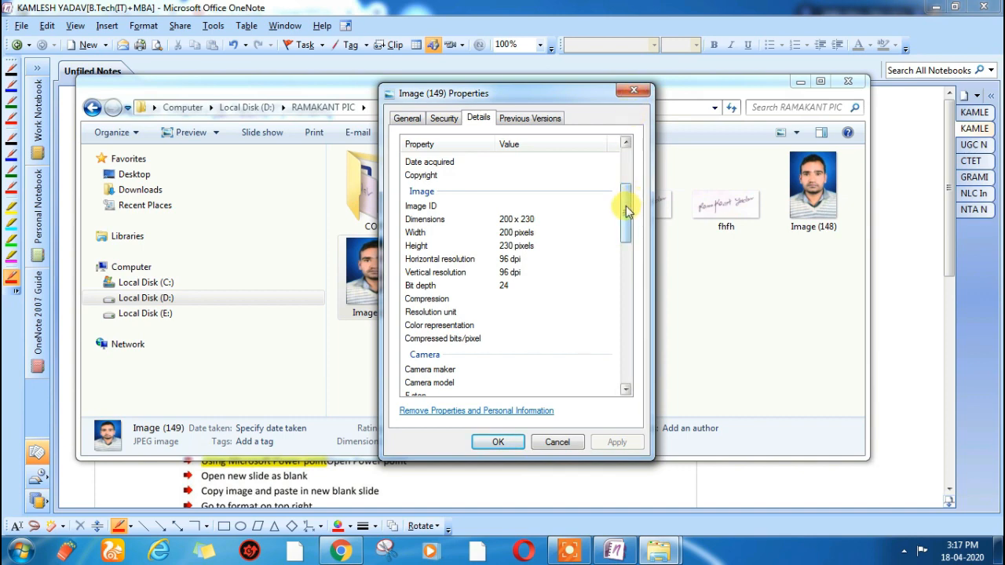
{"action": "scroll", "coordinate": [626, 210], "scroll_direction": "up", "scroll_amount": 1}
{"action": "left_click", "coordinate": [635, 90]}
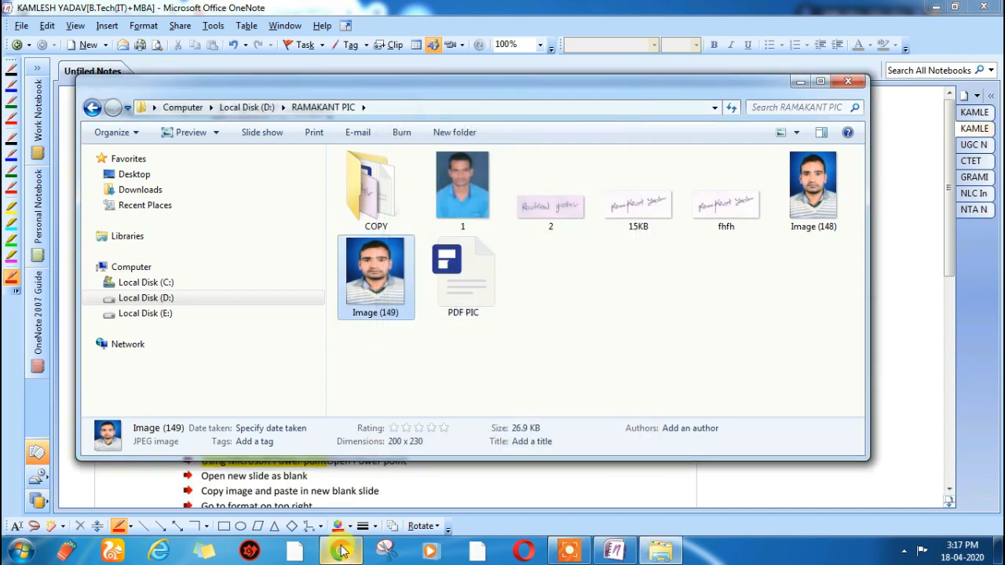
Switch to Chrome and bring up the DPI Converter page at convert.town/image-dpi, highlighting its web address
{"action": "mouse_move", "coordinate": [341, 552]}
{"action": "left_click", "coordinate": [353, 477]}
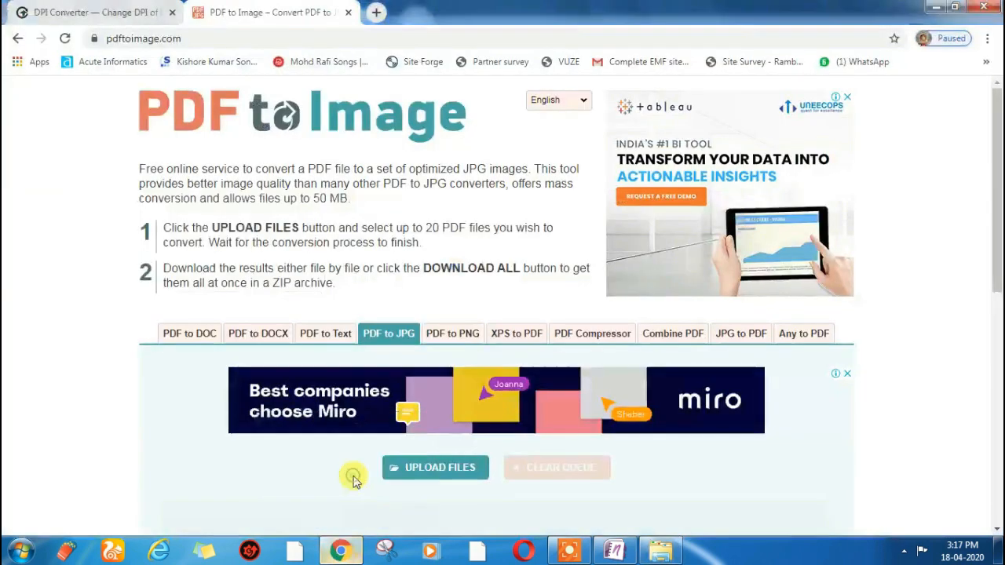
{"action": "left_click", "coordinate": [114, 14]}
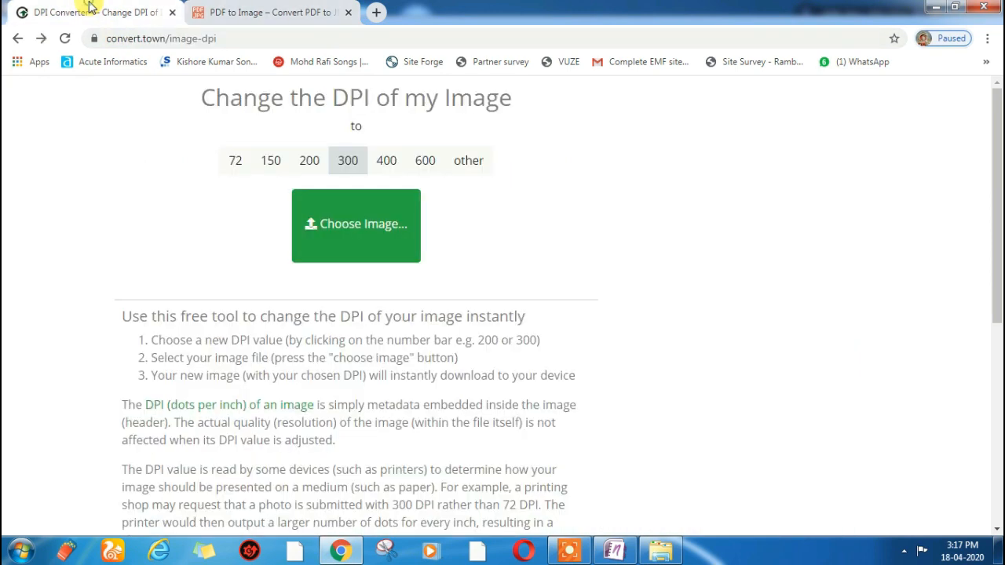
{"action": "left_click", "coordinate": [108, 39]}
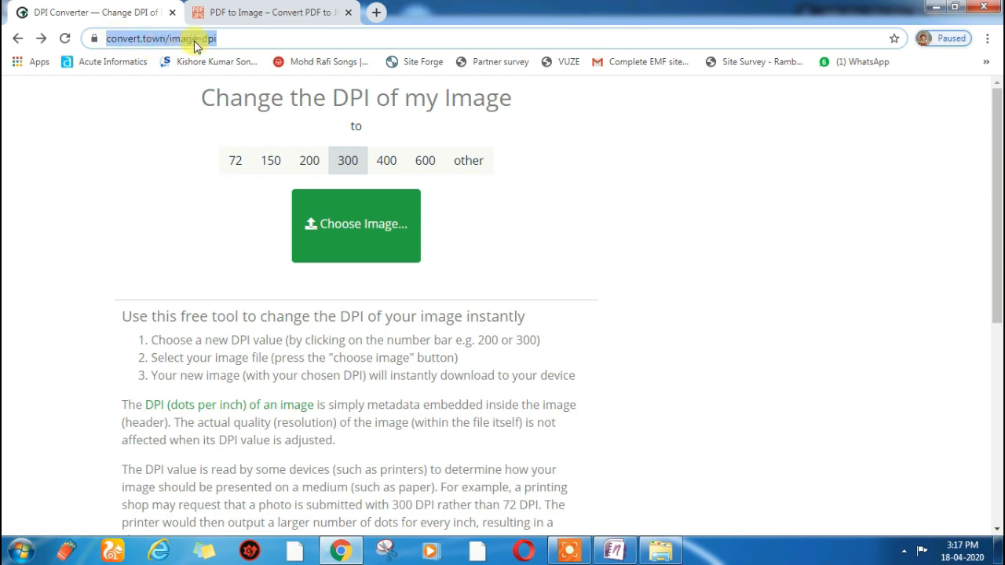
{"action": "left_click", "coordinate": [309, 126]}
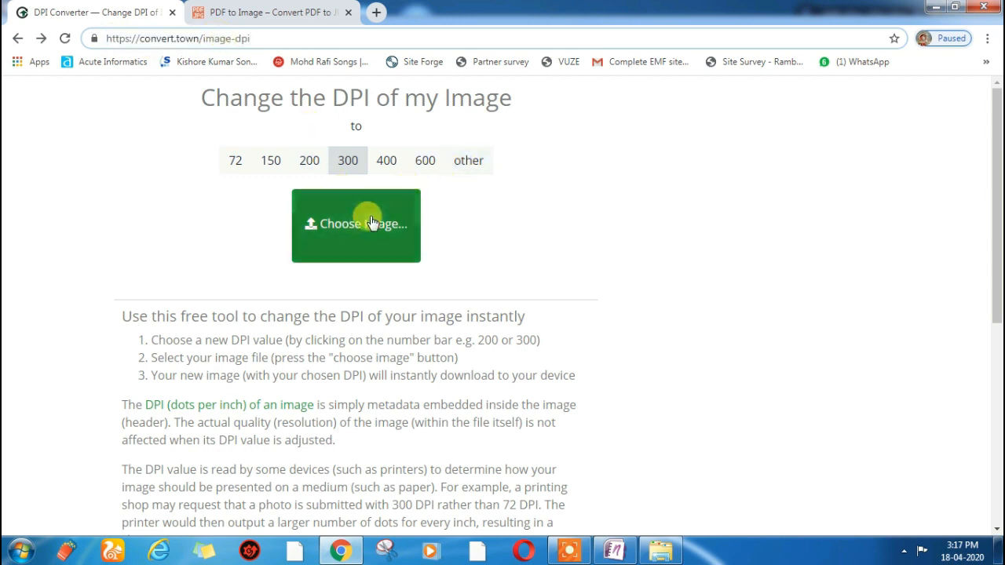
Convert Image (149) to a custom resolution of 200 DPI and download the resulting file
{"action": "left_click", "coordinate": [464, 161]}
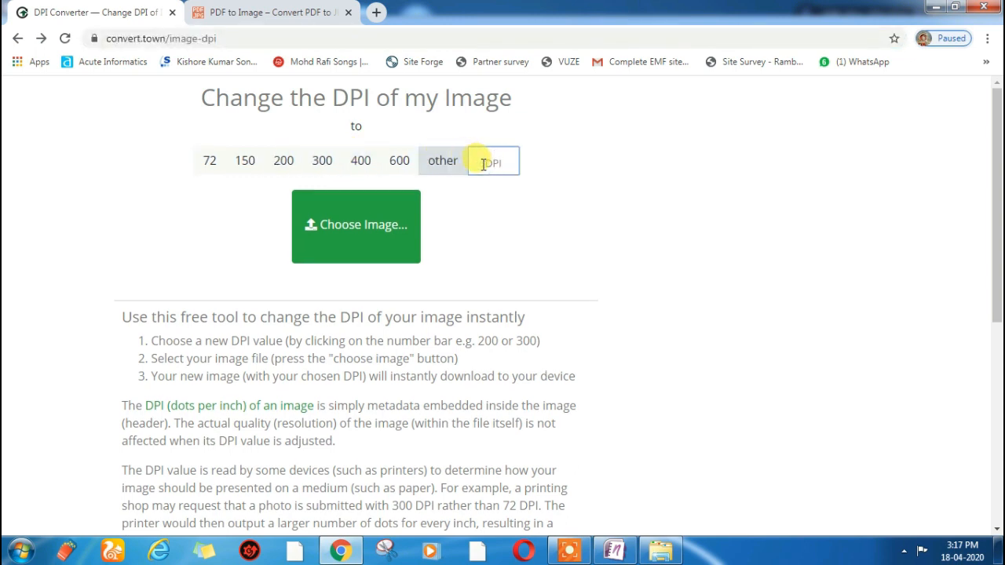
{"action": "type", "text": "200"}
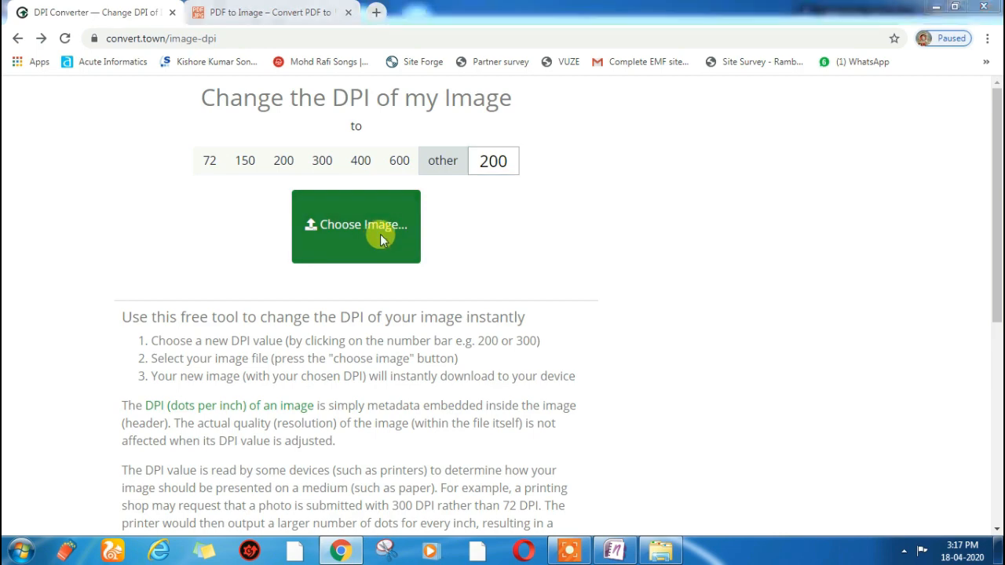
{"action": "left_click", "coordinate": [381, 236]}
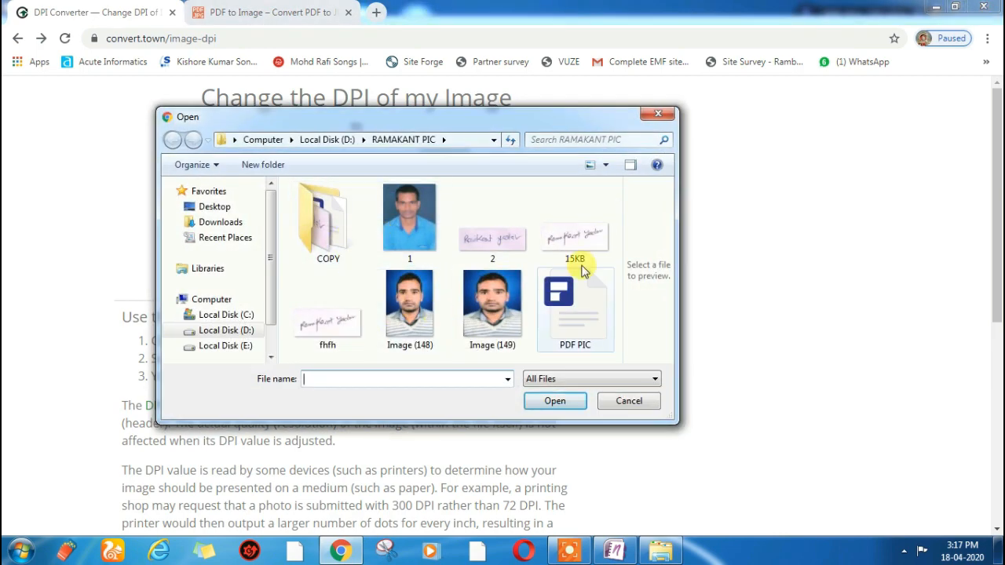
{"action": "double_click", "coordinate": [476, 323]}
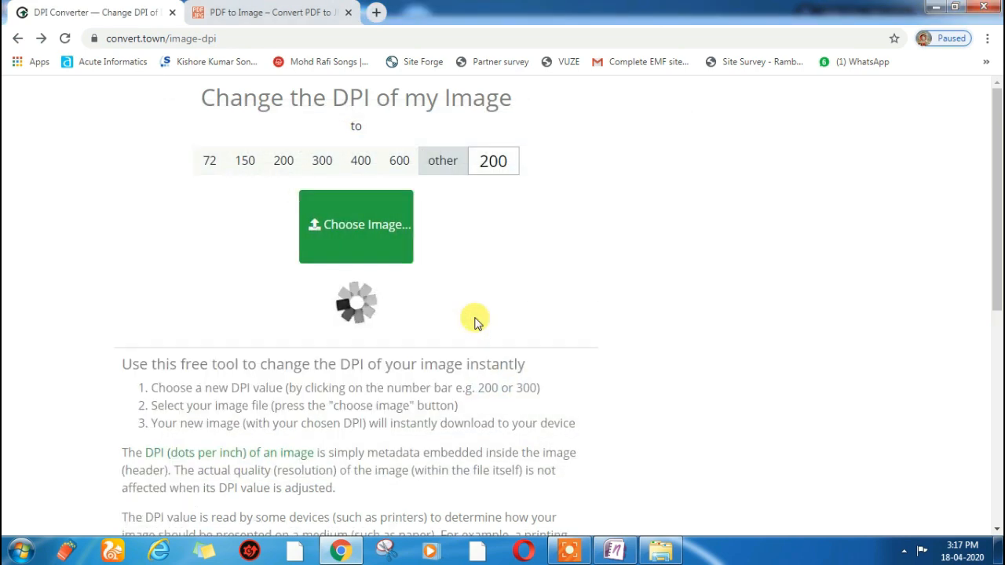
{"action": "left_click", "coordinate": [377, 285]}
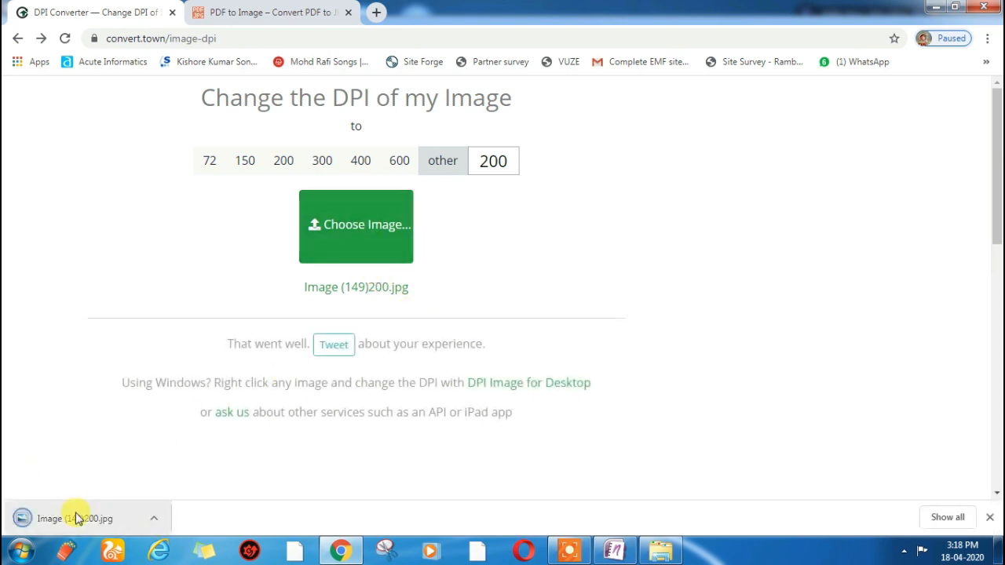
Open the downloaded Image (149)200 and examine the horizontal and vertical resolution in its detailed properties
{"action": "left_click", "coordinate": [76, 518]}
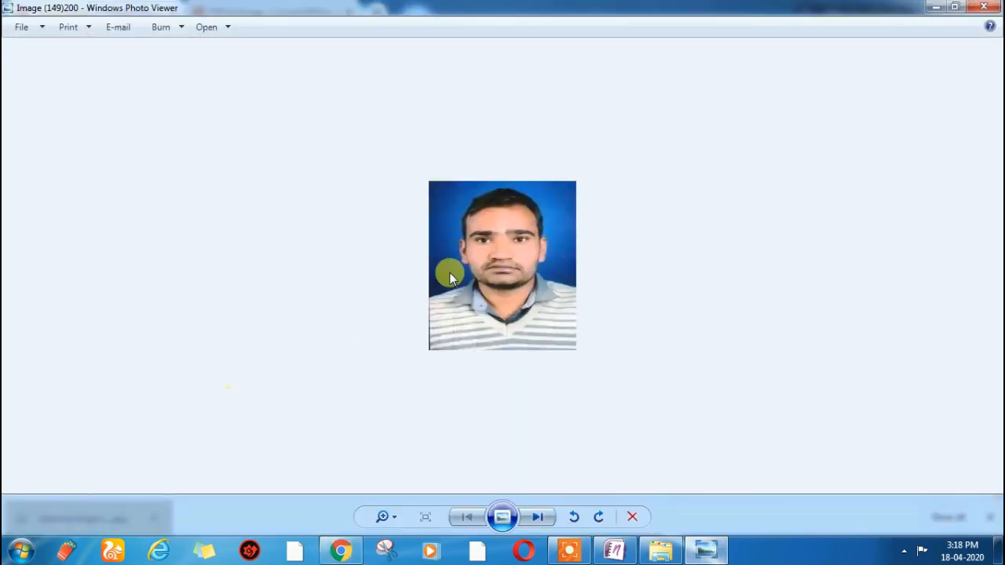
{"action": "right_click", "coordinate": [476, 260]}
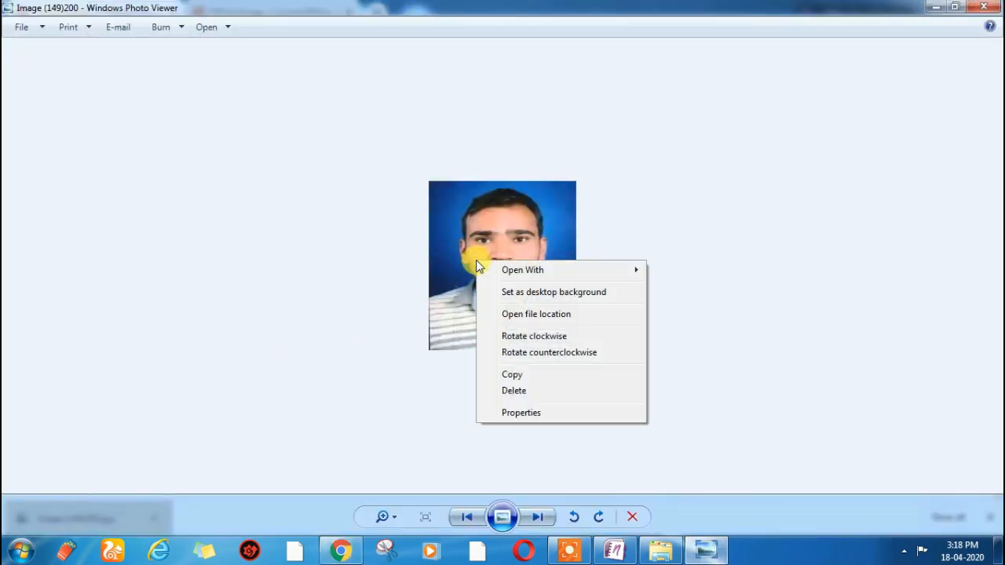
{"action": "left_click", "coordinate": [519, 413]}
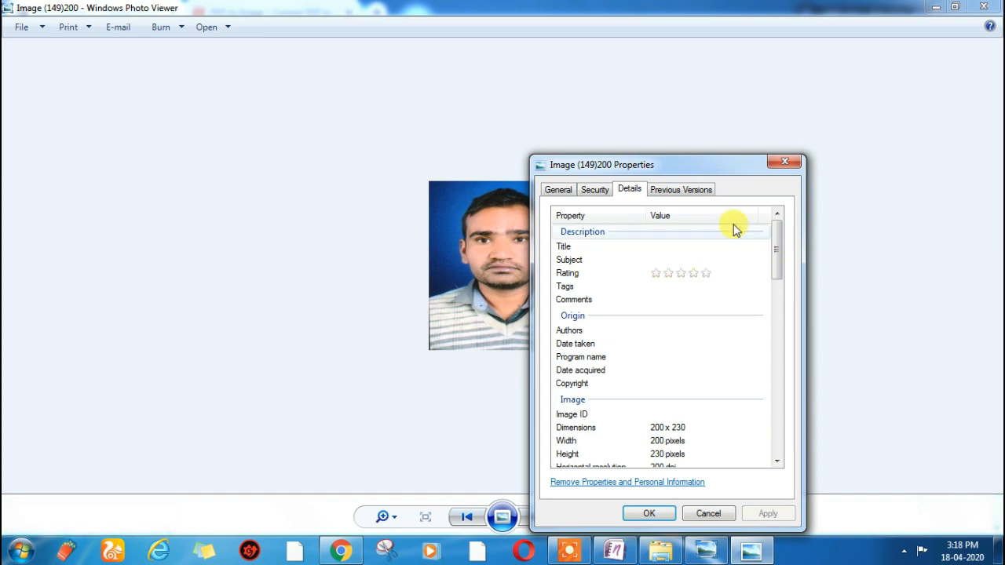
{"action": "left_click_drag", "start_coordinate": [777, 254], "coordinate": [775, 308]}
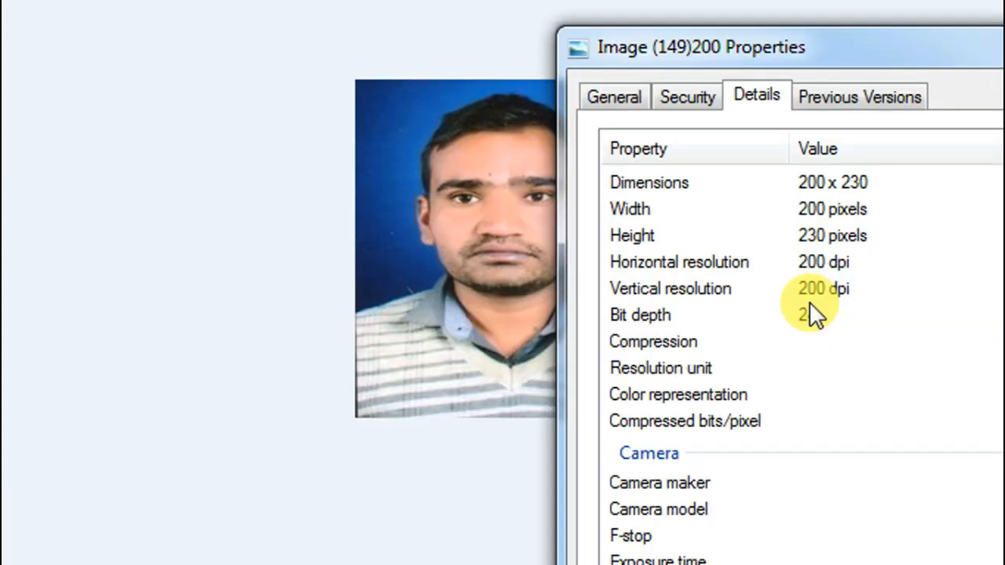
Return to the OneNote method notes and add red pen strokes beside the Method-2 heading and the Download RIOT line
{"action": "left_click", "coordinate": [664, 300]}
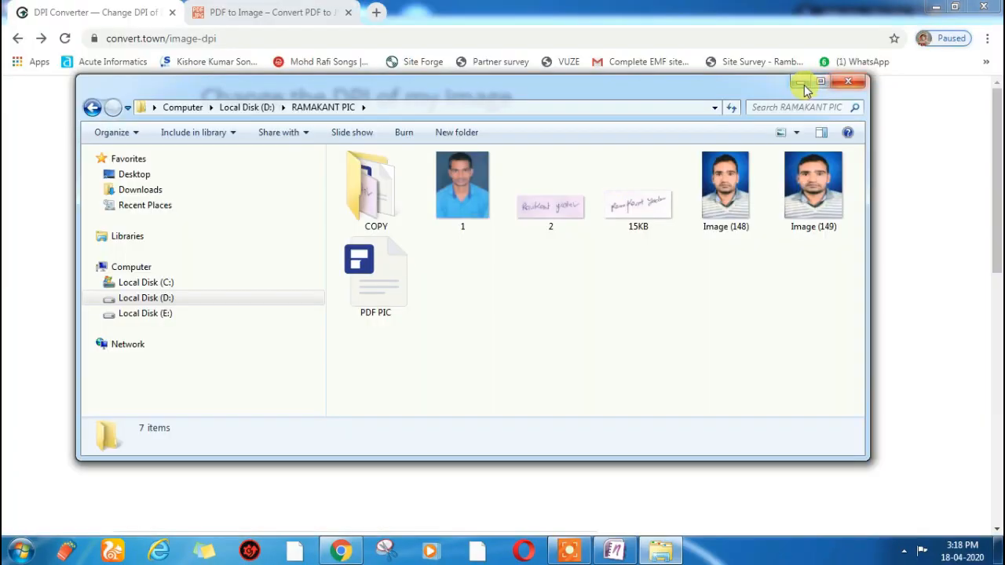
{"action": "left_click", "coordinate": [801, 85]}
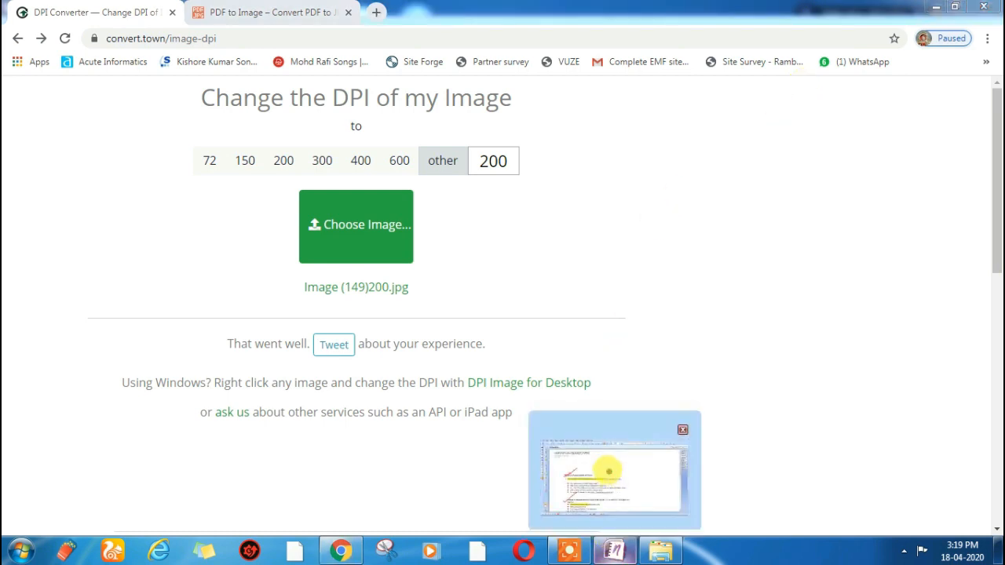
{"action": "left_click", "coordinate": [606, 466]}
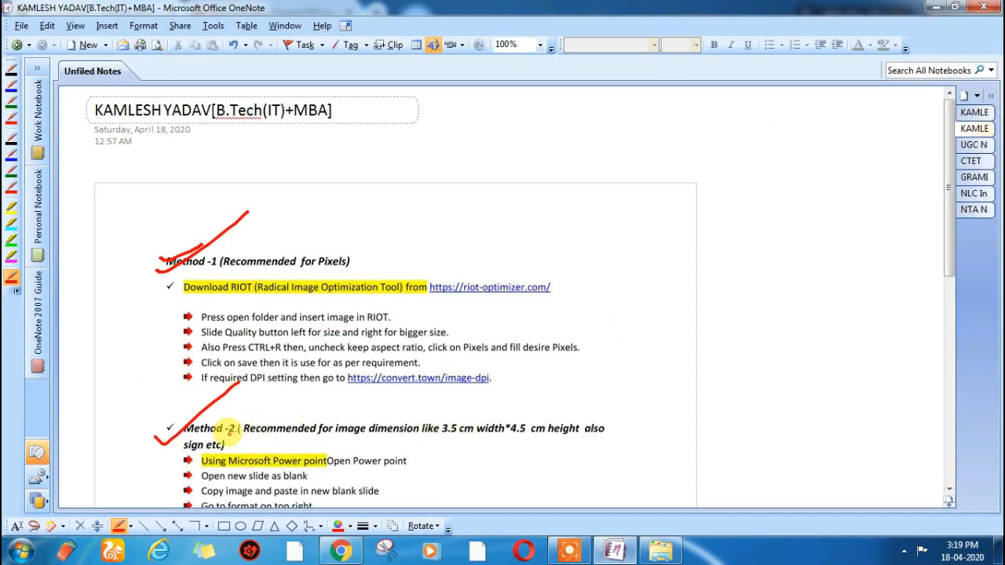
{"action": "left_click_drag", "start_coordinate": [162, 433], "coordinate": [210, 408]}
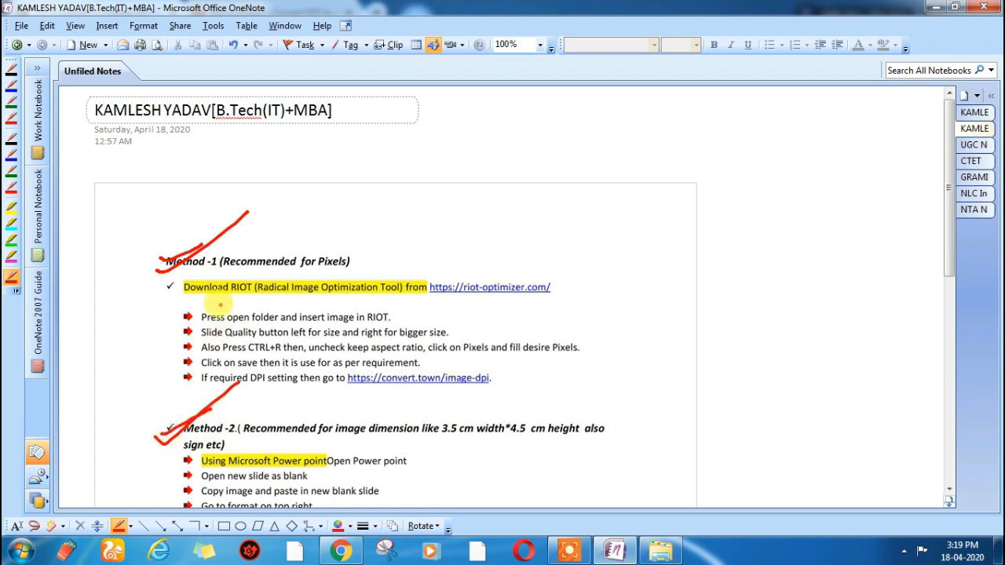
{"action": "left_click_drag", "start_coordinate": [169, 288], "coordinate": [231, 235]}
{"action": "left_click_drag", "start_coordinate": [148, 435], "coordinate": [188, 403]}
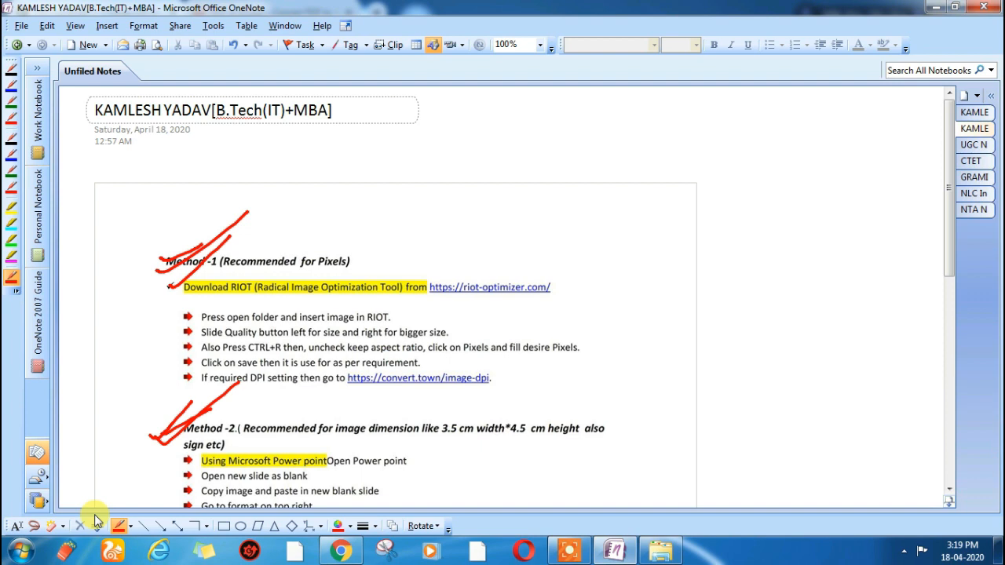
Start Microsoft Office PowerPoint 2007 with a new presentation
{"action": "left_click", "coordinate": [17, 556]}
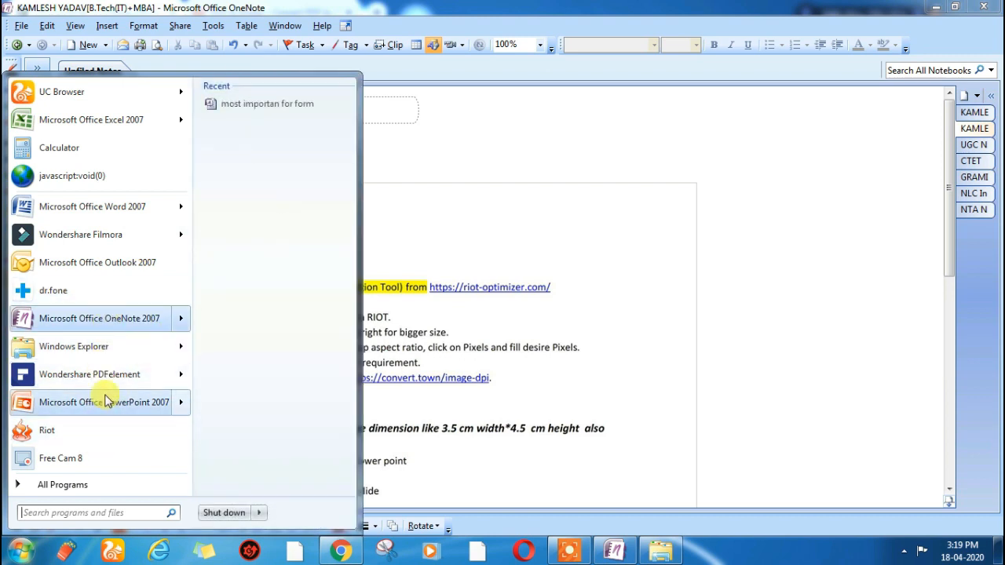
{"action": "mouse_move", "coordinate": [108, 401]}
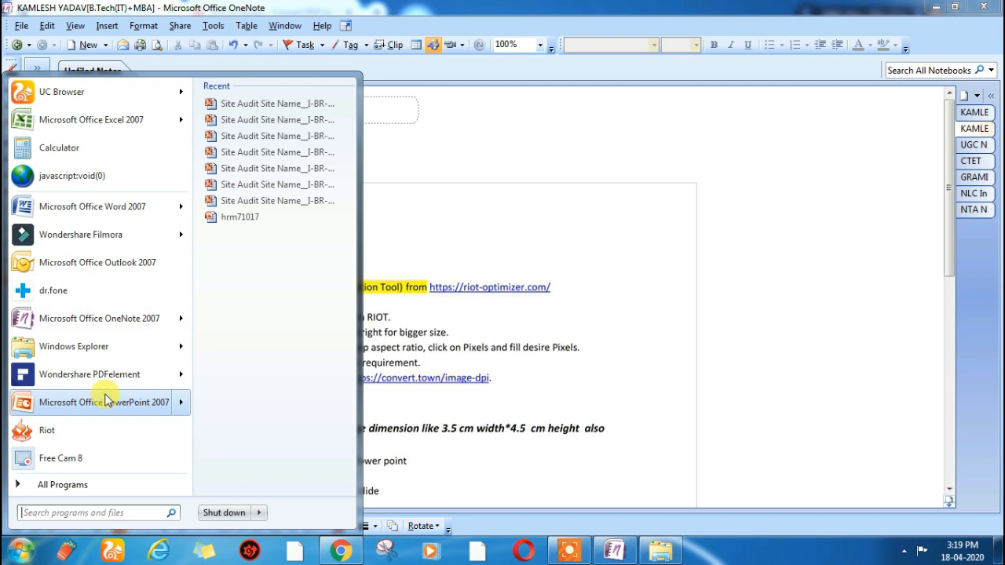
{"action": "left_click", "coordinate": [107, 402]}
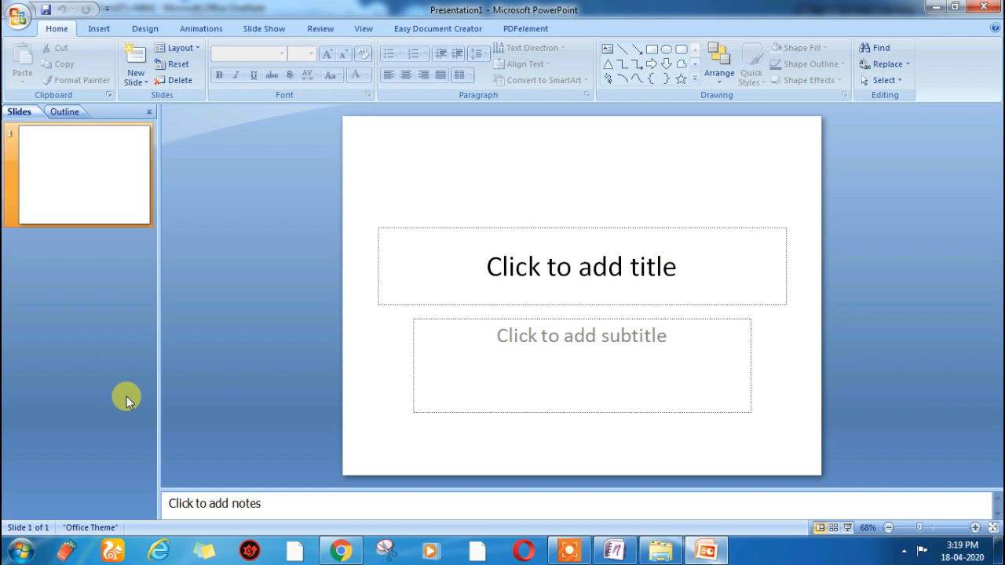
Delete the default title slide and add a new slide with the Blank layout
{"action": "left_click", "coordinate": [82, 199]}
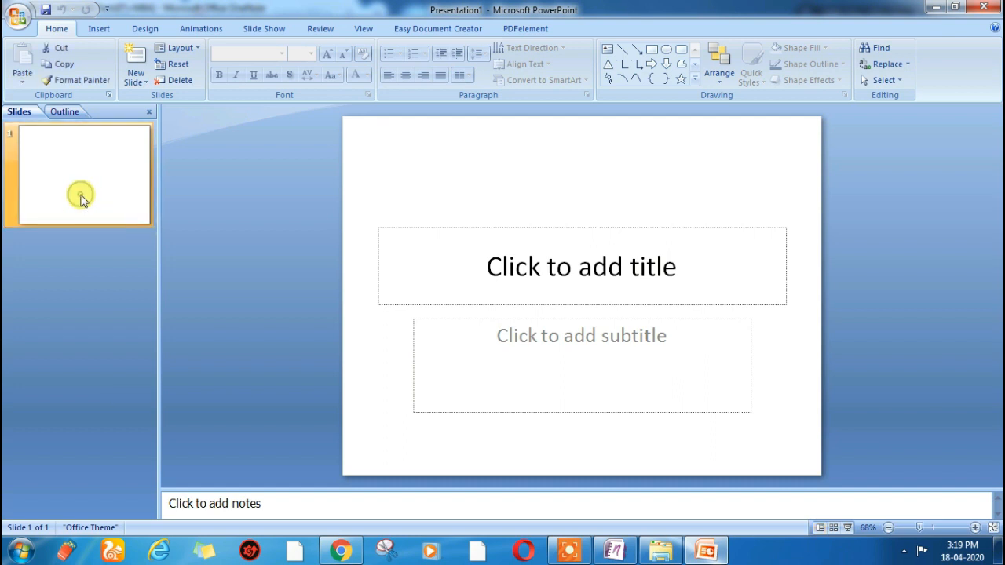
{"action": "right_click", "coordinate": [81, 200]}
{"action": "left_click", "coordinate": [105, 152]}
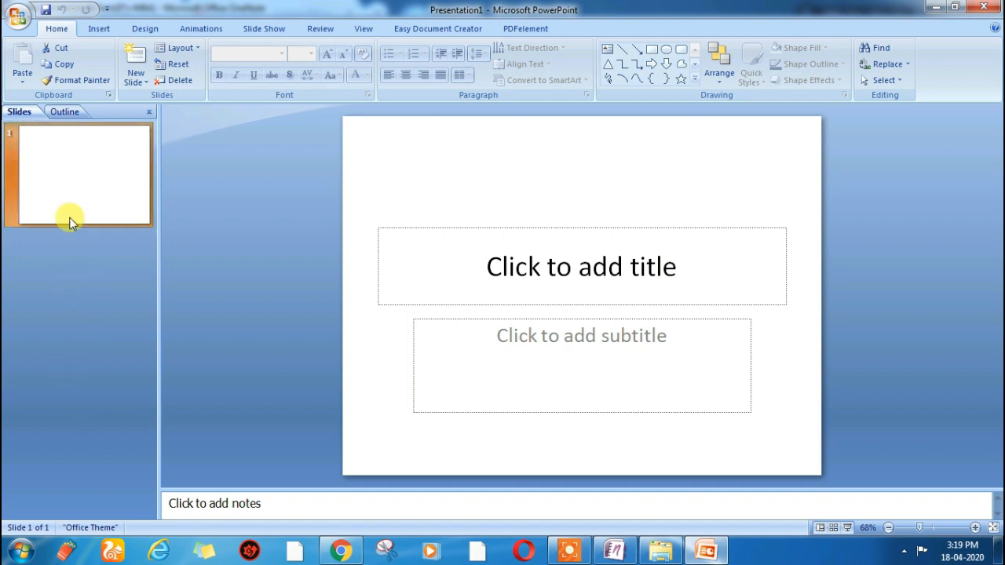
{"action": "right_click", "coordinate": [70, 154]}
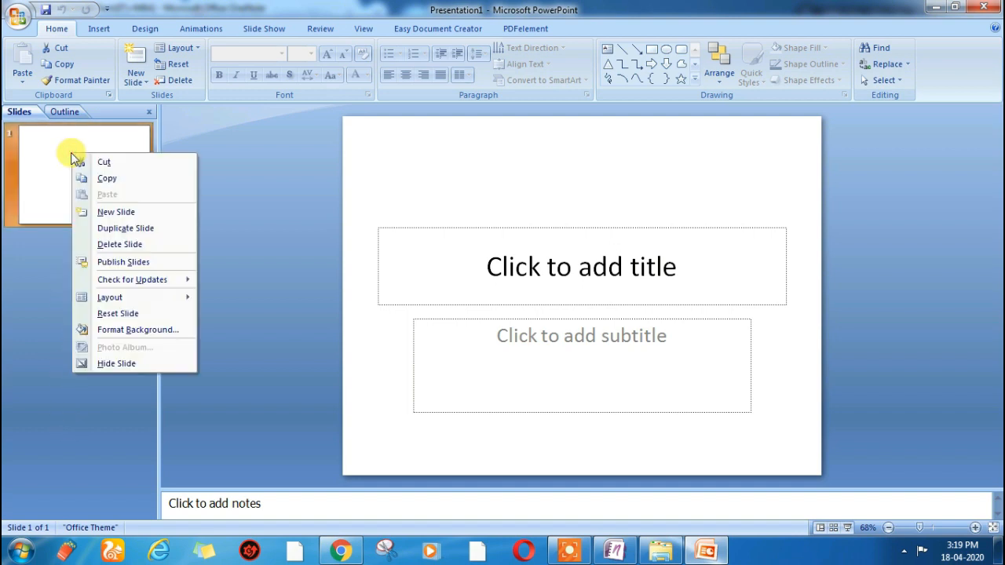
{"action": "left_click", "coordinate": [121, 245]}
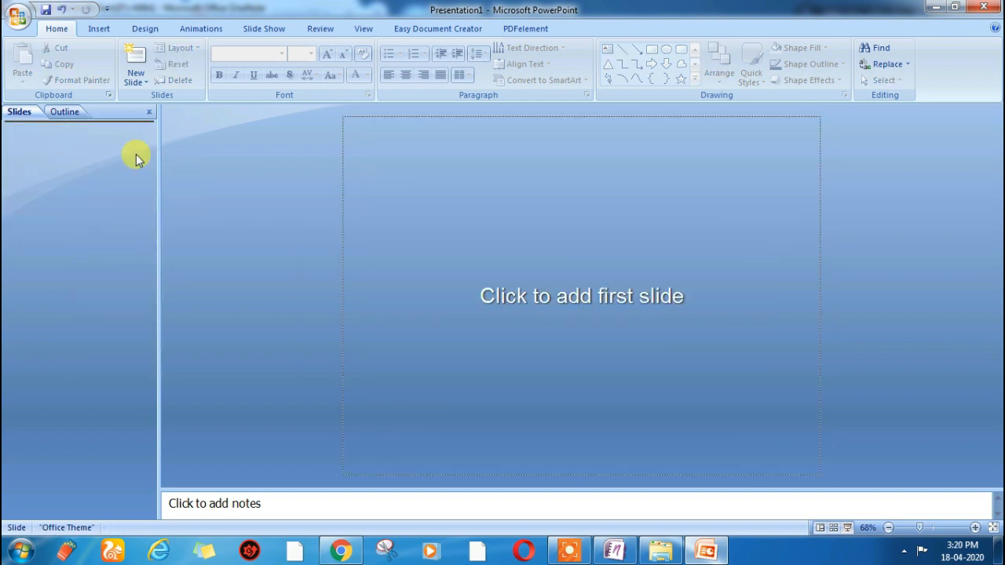
{"action": "left_click", "coordinate": [136, 83]}
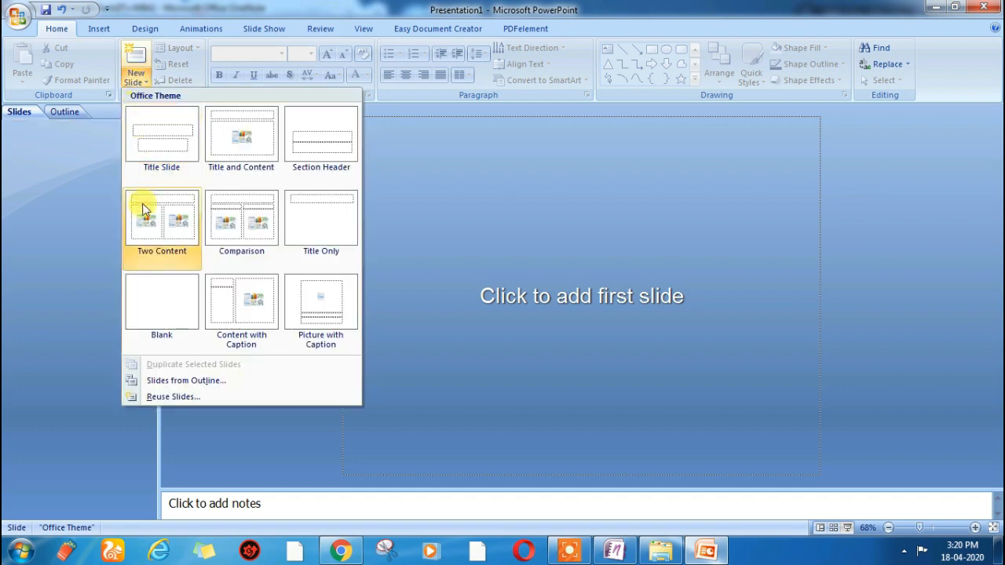
{"action": "left_click", "coordinate": [152, 285]}
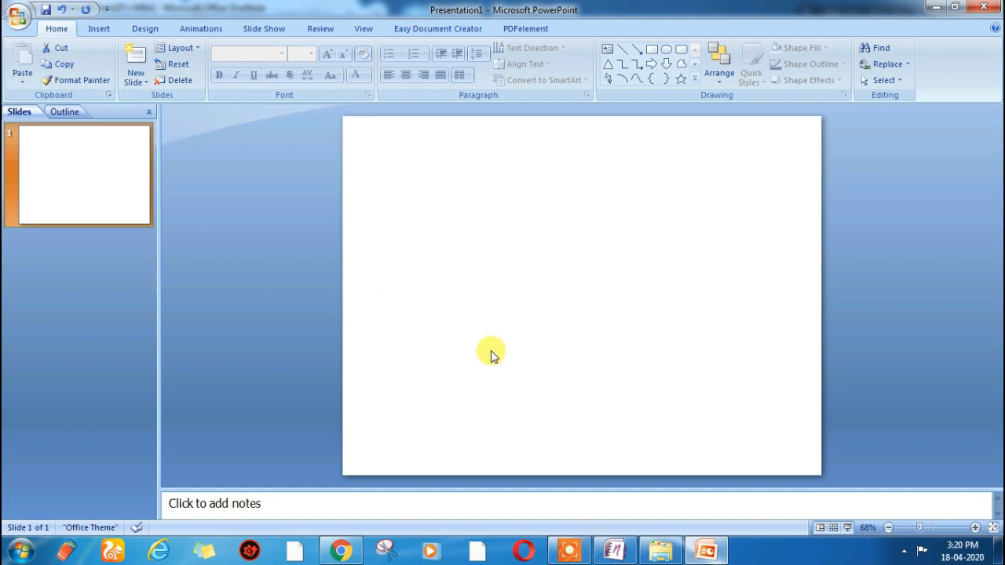
Copy the photo Image (148) from the image folder in Windows Explorer and return to the presentation
{"action": "mouse_move", "coordinate": [663, 558]}
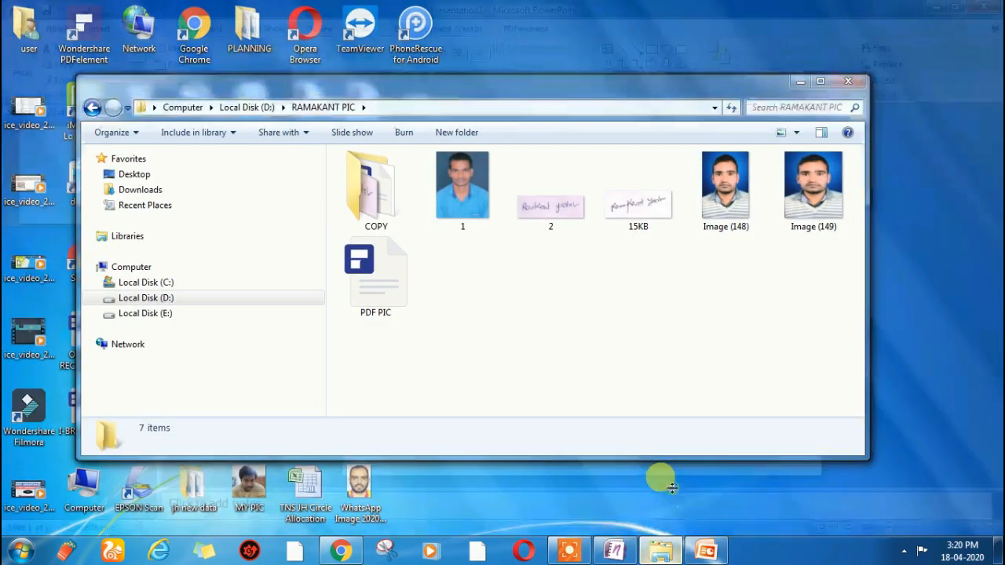
{"action": "left_click", "coordinate": [662, 479]}
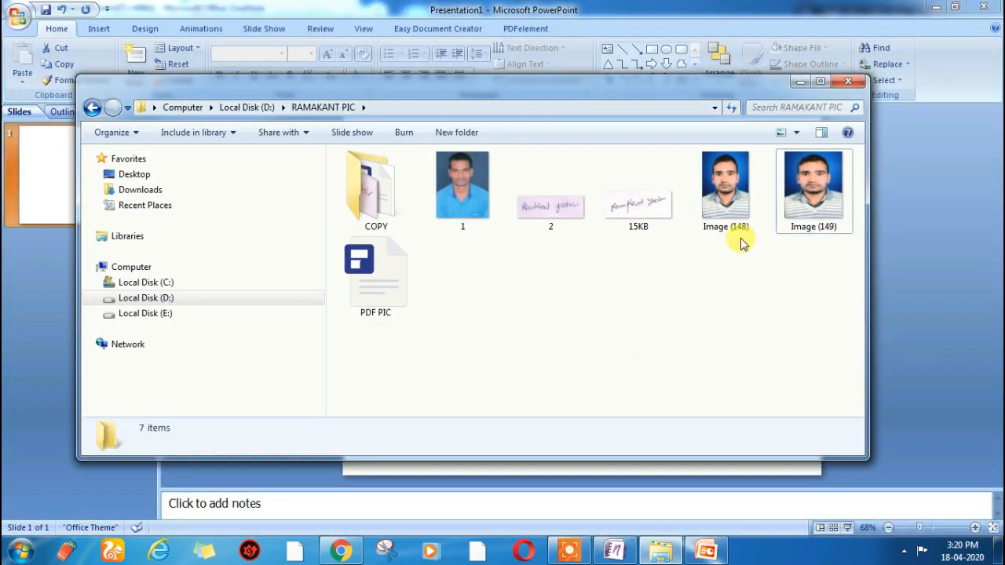
{"action": "left_click", "coordinate": [735, 211]}
{"action": "right_click", "coordinate": [734, 211]}
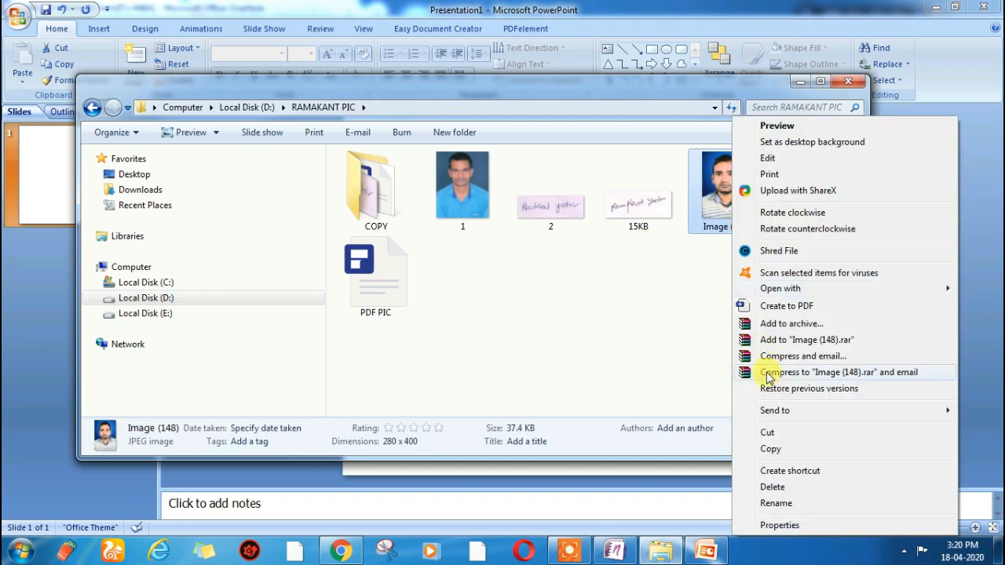
{"action": "left_click", "coordinate": [774, 450]}
{"action": "left_click", "coordinate": [800, 82]}
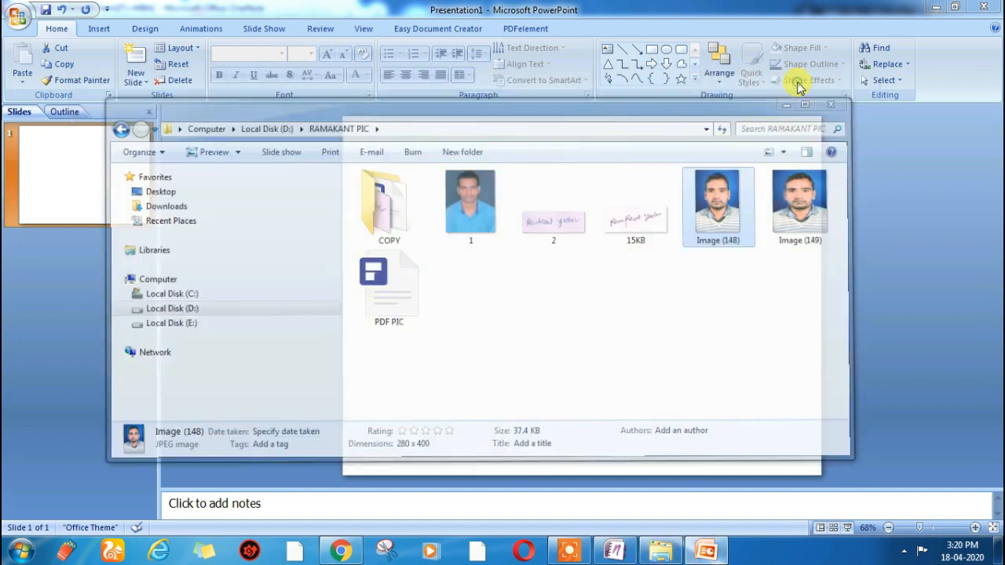
Paste the copied photo onto the blank slide and move it up near the slide's upper edge
{"action": "right_click", "coordinate": [515, 249]}
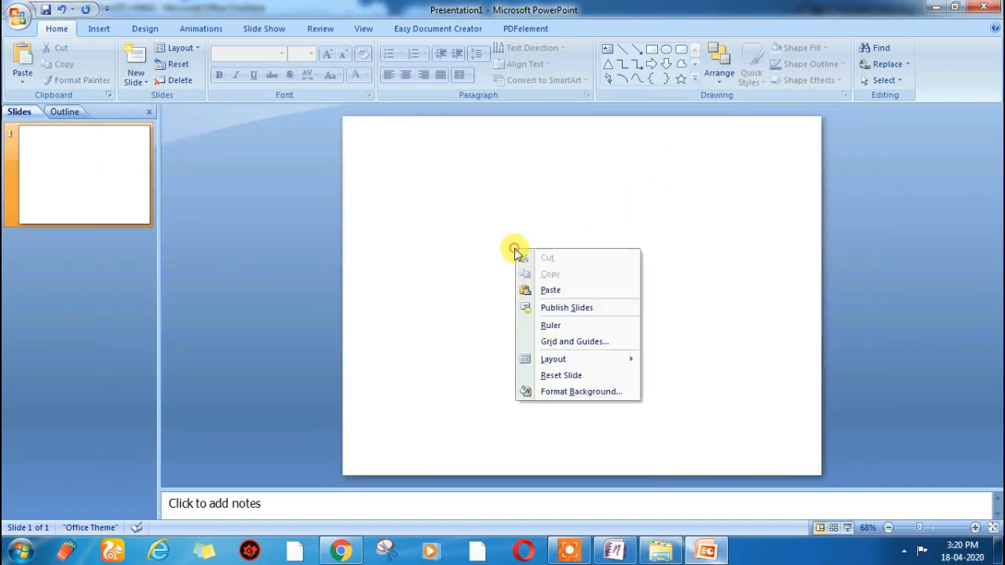
{"action": "left_click", "coordinate": [550, 291]}
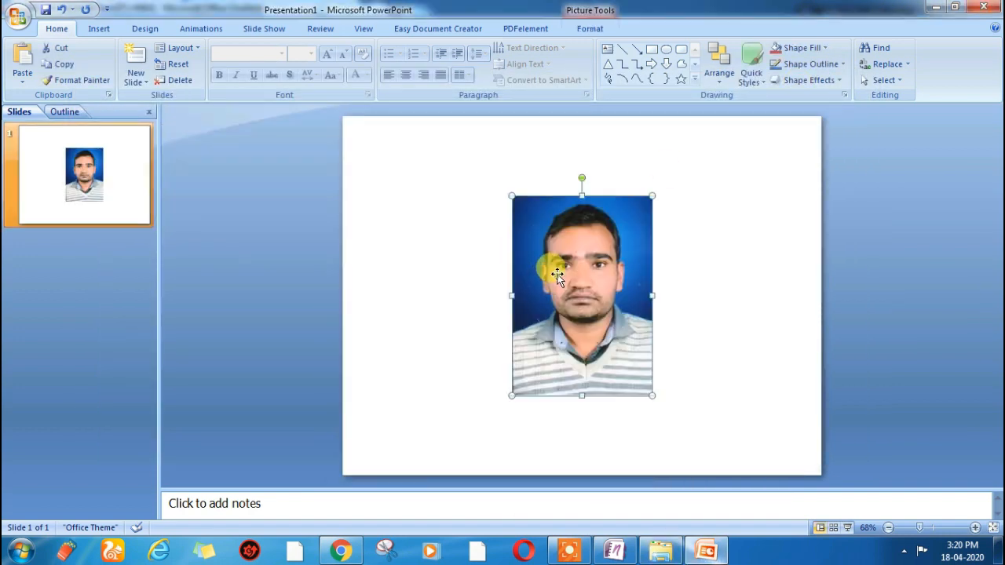
{"action": "left_click_drag", "start_coordinate": [556, 277], "coordinate": [544, 217]}
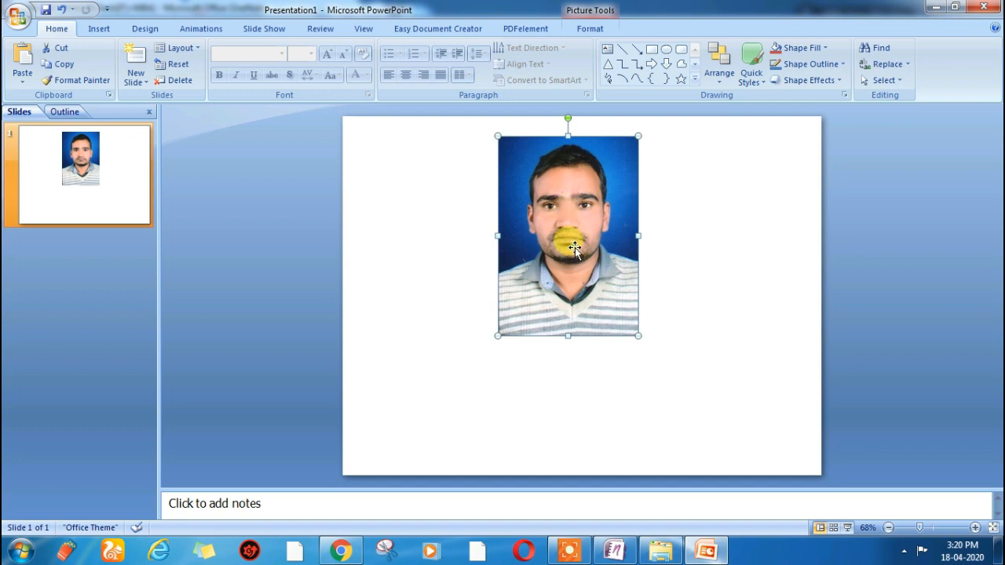
Open the photo's size and position settings and turn off the aspect ratio lock
{"action": "left_click", "coordinate": [590, 30]}
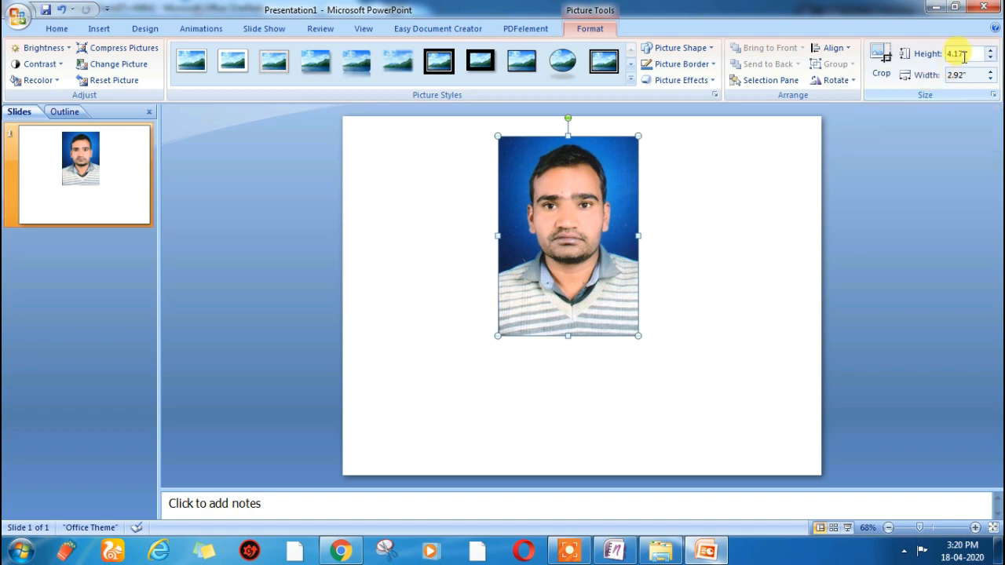
{"action": "left_click", "coordinate": [994, 95]}
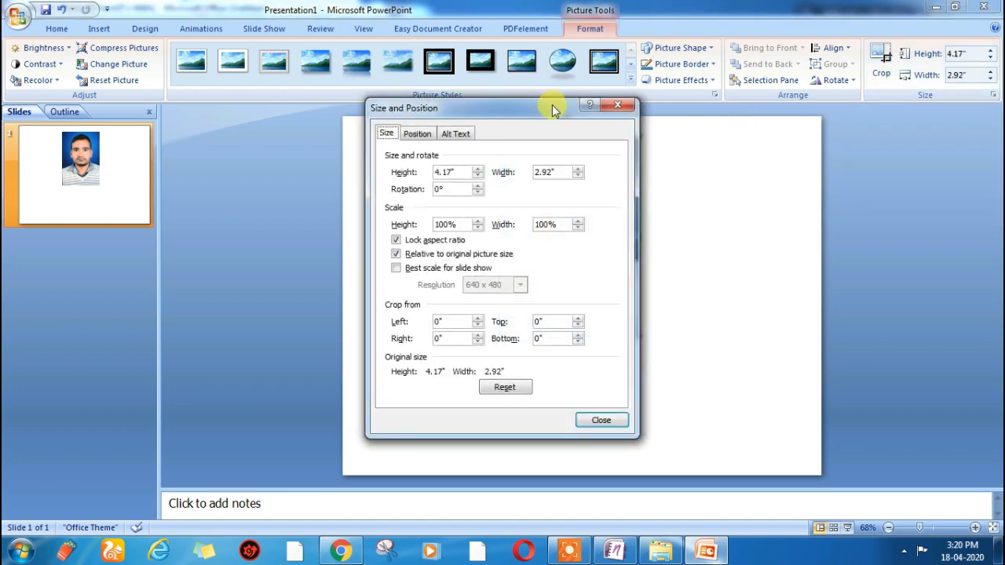
{"action": "left_click_drag", "start_coordinate": [552, 104], "coordinate": [553, 110]}
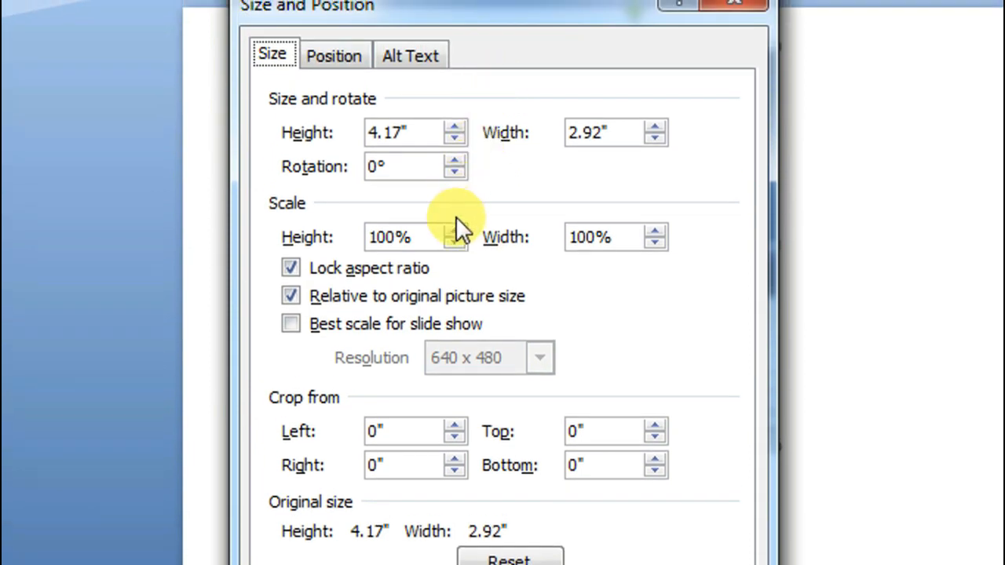
{"action": "left_click", "coordinate": [295, 267]}
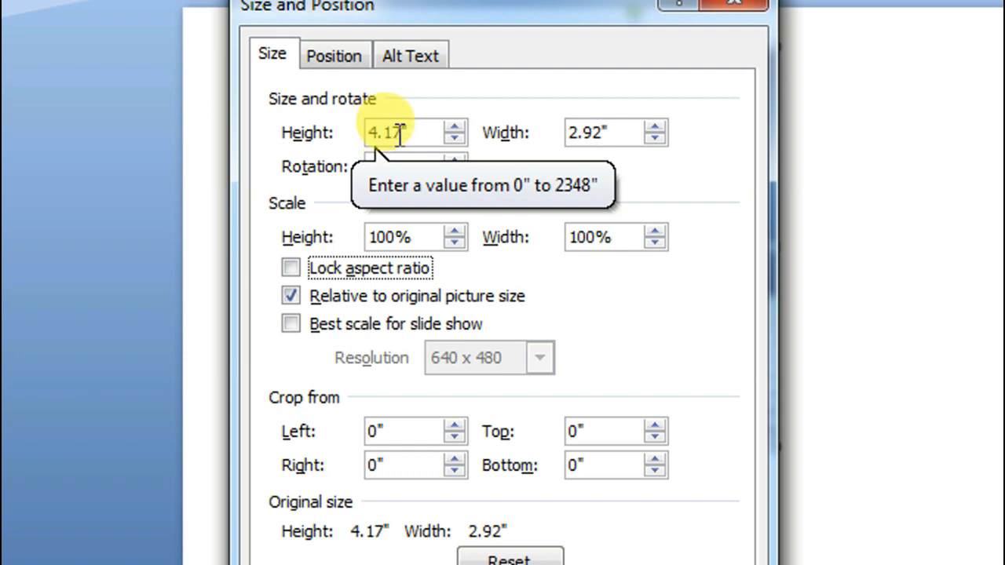
Set the photo's height to 4.5" and its width to 3.5", and close the size settings
{"action": "left_click", "coordinate": [400, 134]}
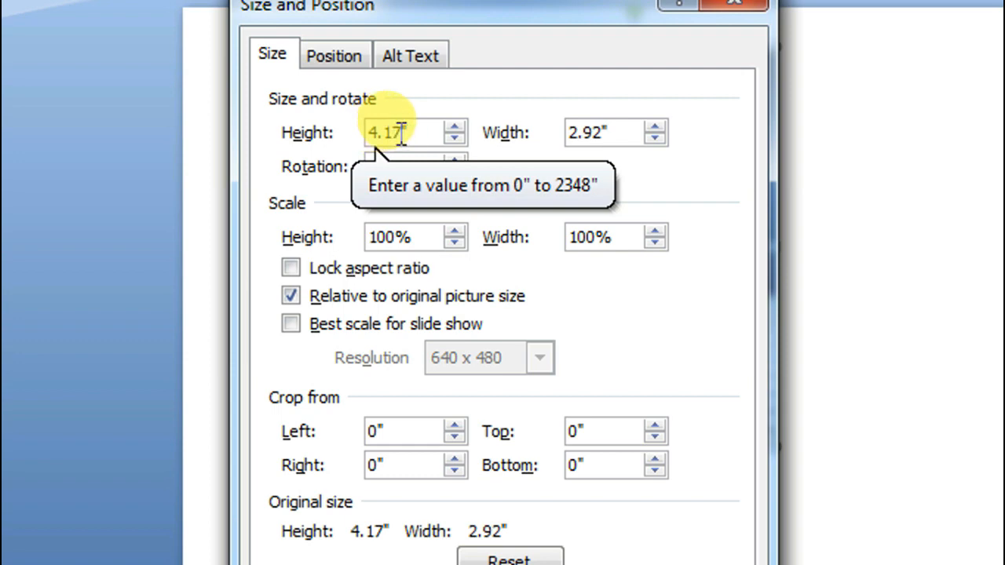
{"action": "key", "text": "BackSpace"}
{"action": "key", "text": "BackSpace"}
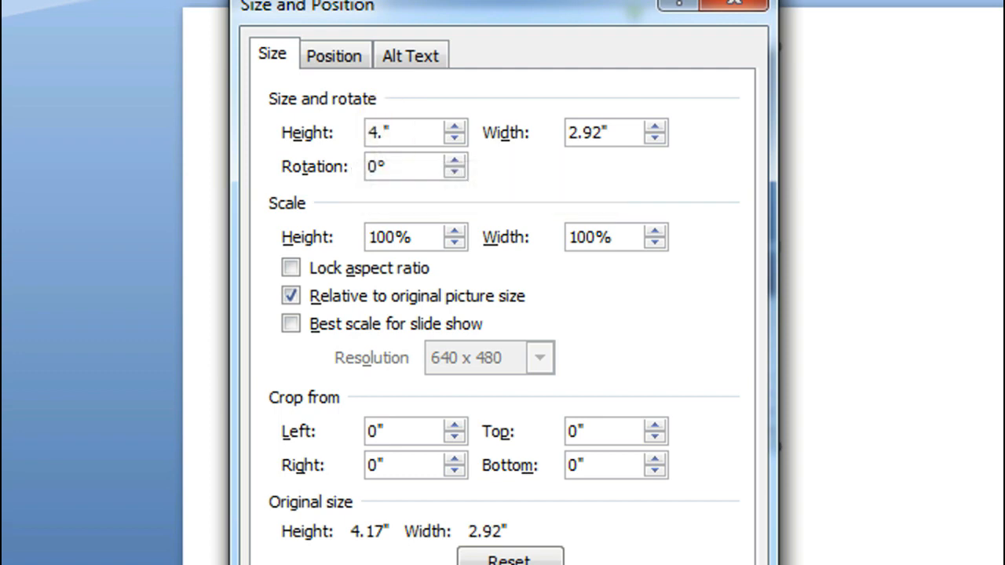
{"action": "left_click", "coordinate": [601, 133]}
{"action": "key", "text": "BackSpace"}
{"action": "key", "text": "BackSpace"}
{"action": "key", "text": "BackSpace"}
{"action": "key", "text": "BackSpace"}
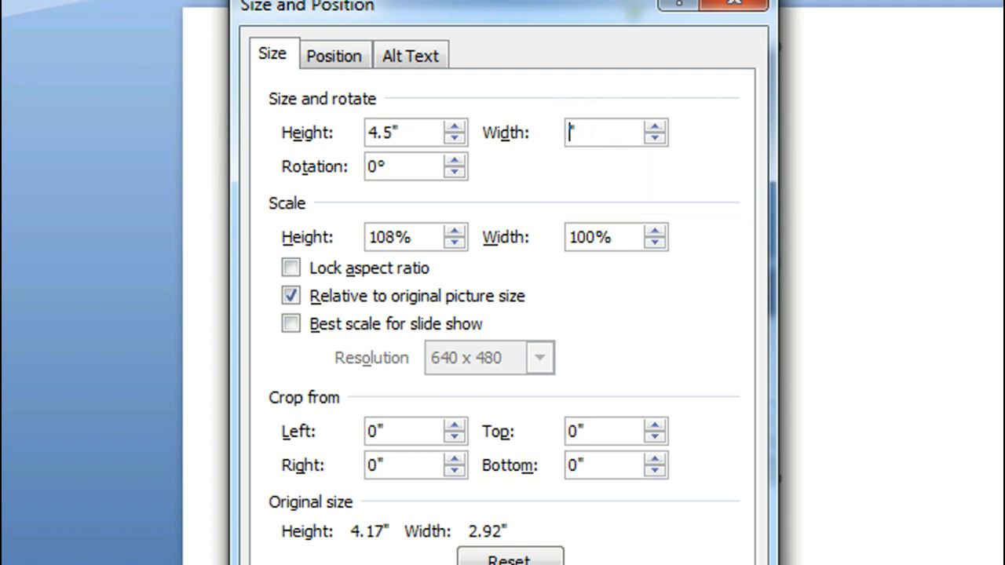
{"action": "type", "text": "3.5"}
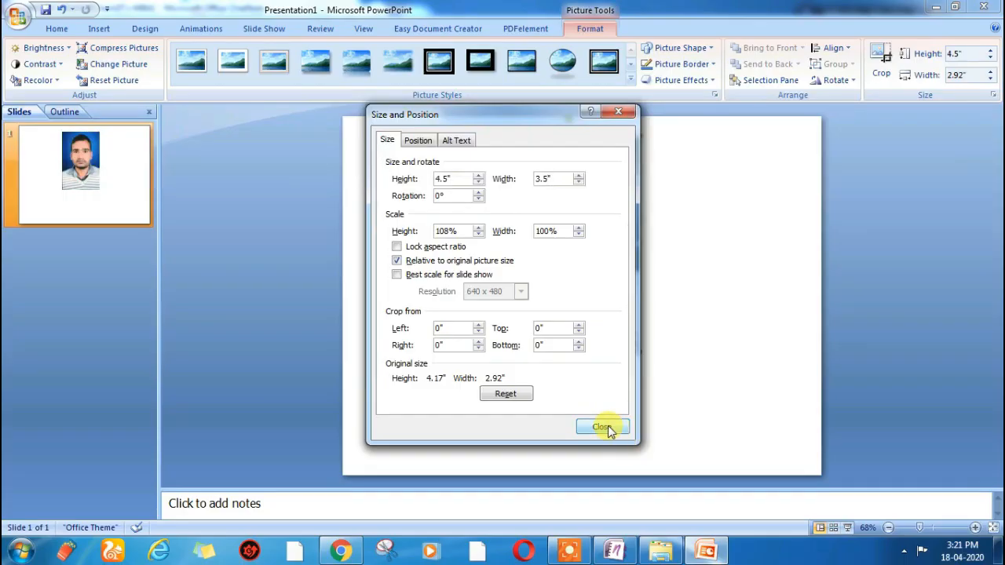
{"action": "left_click", "coordinate": [601, 428]}
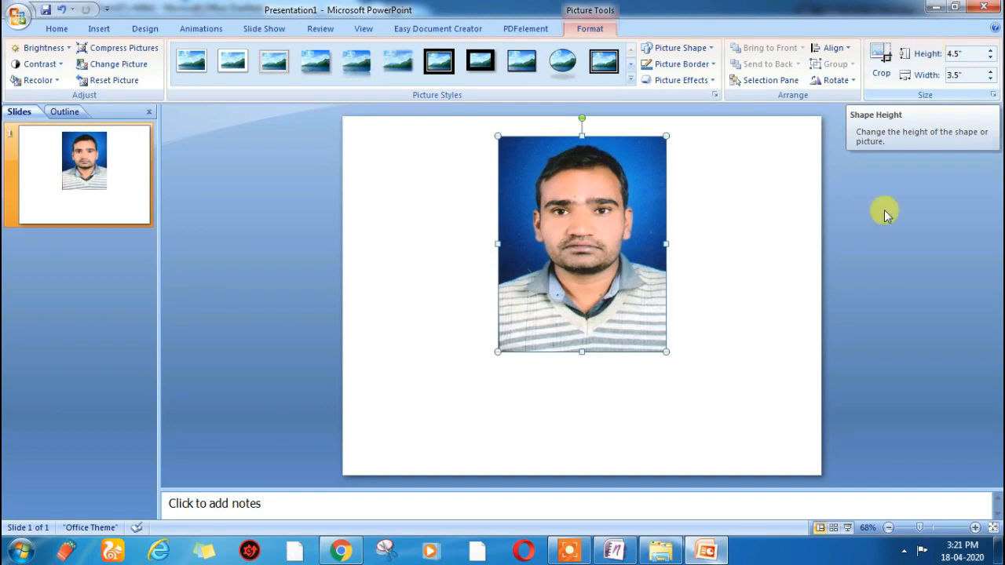
Start saving the resized photo as a picture and choose the image folder on Local Disk (D:) as the destination
{"action": "right_click", "coordinate": [592, 228]}
{"action": "left_click", "coordinate": [570, 248]}
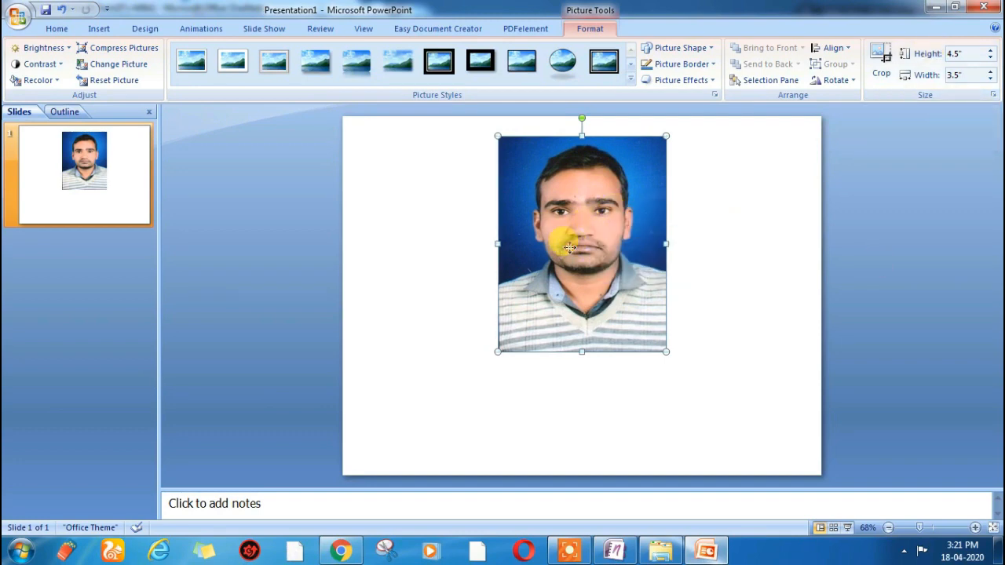
{"action": "right_click", "coordinate": [569, 247]}
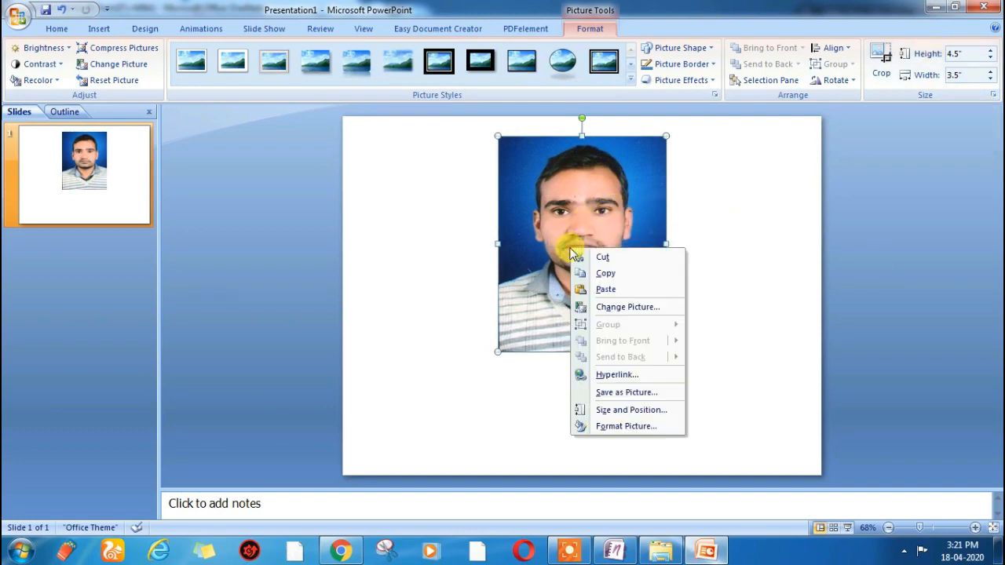
{"action": "left_click", "coordinate": [633, 397]}
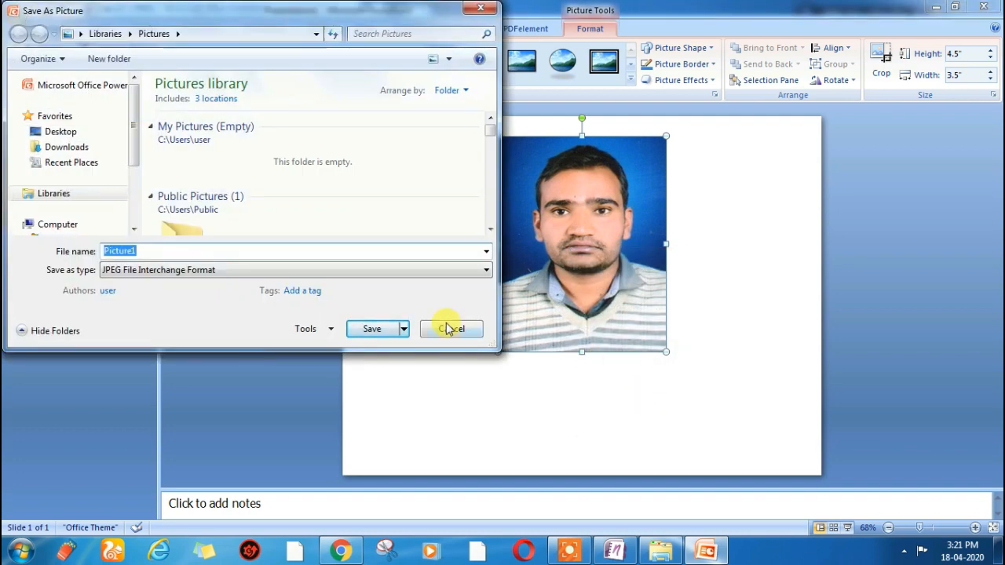
{"action": "left_click_drag", "start_coordinate": [131, 144], "coordinate": [131, 180]}
{"action": "left_click", "coordinate": [92, 188]}
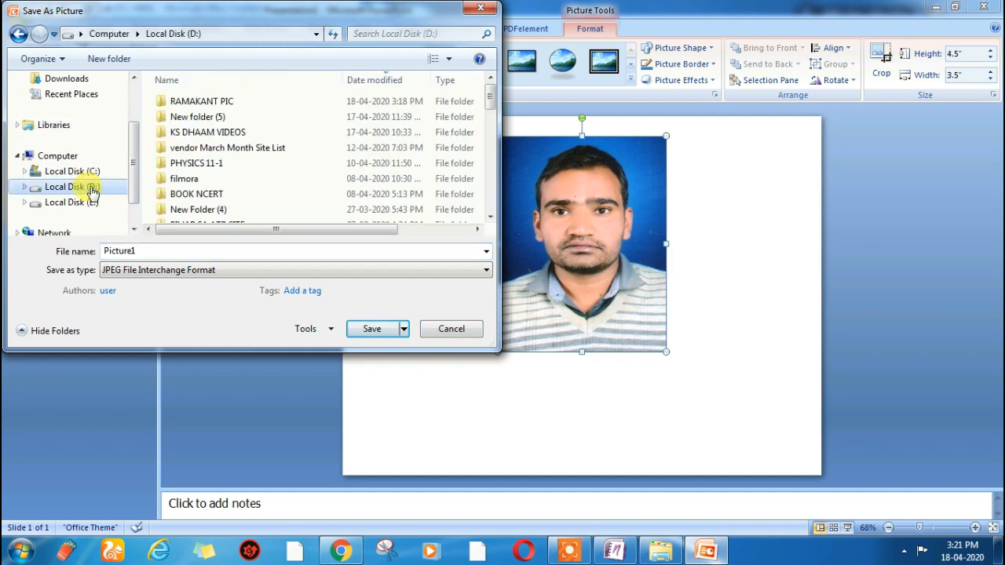
{"action": "left_click", "coordinate": [224, 110]}
{"action": "double_click", "coordinate": [222, 110]}
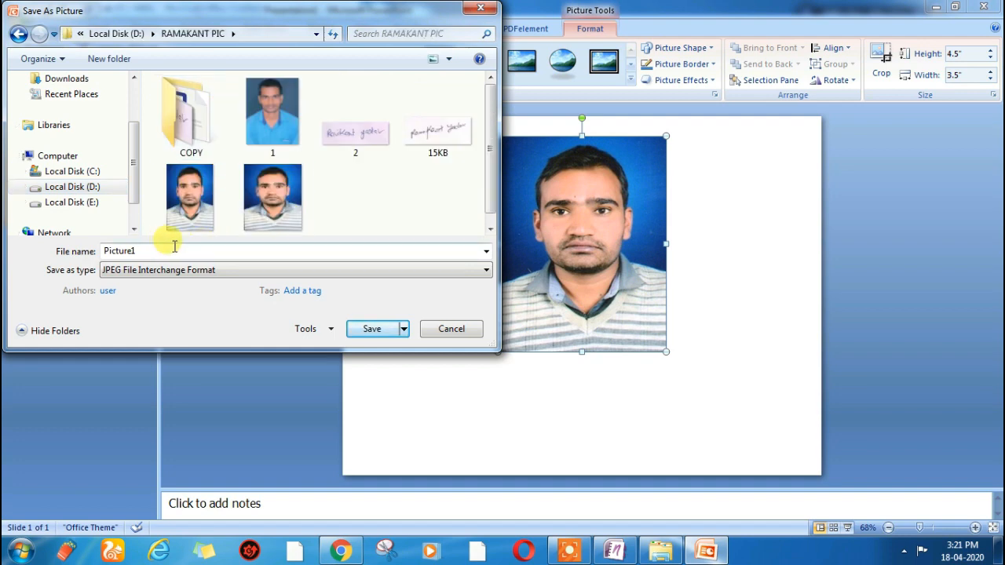
Save the photo in that folder as Picture1 in JPEG File Interchange Format
{"action": "left_click_drag", "start_coordinate": [487, 161], "coordinate": [488, 192]}
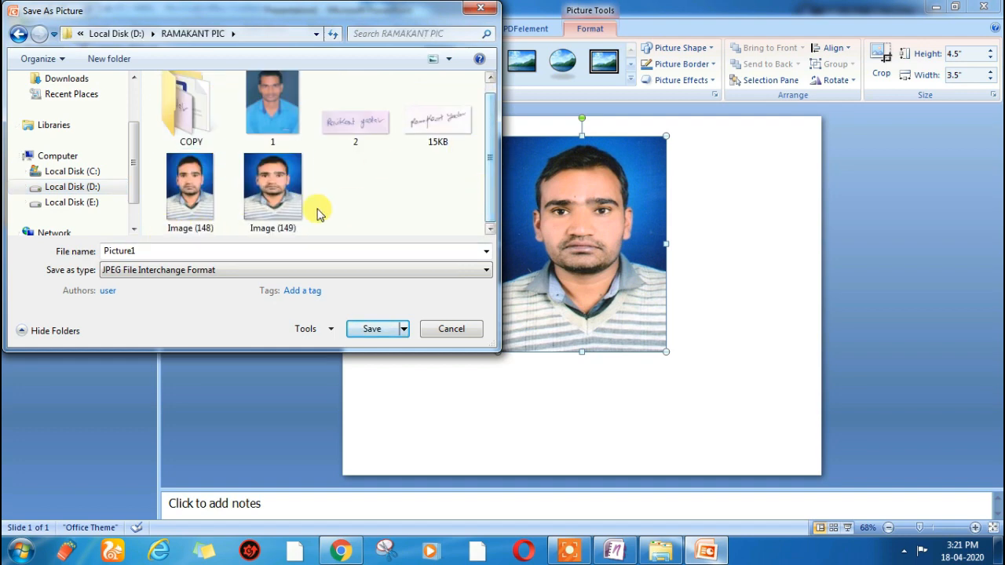
{"action": "double_click", "coordinate": [146, 250]}
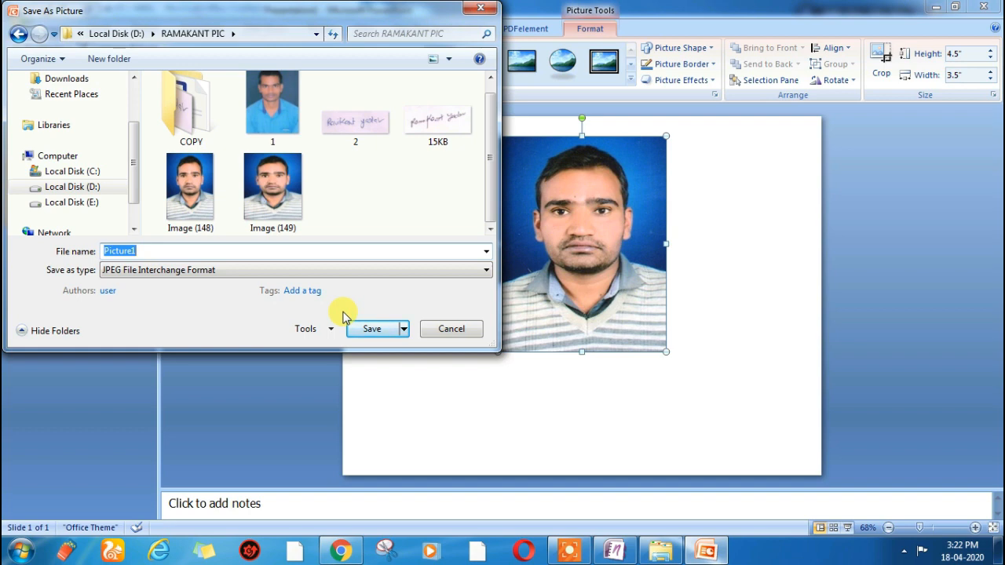
{"action": "left_click", "coordinate": [247, 271]}
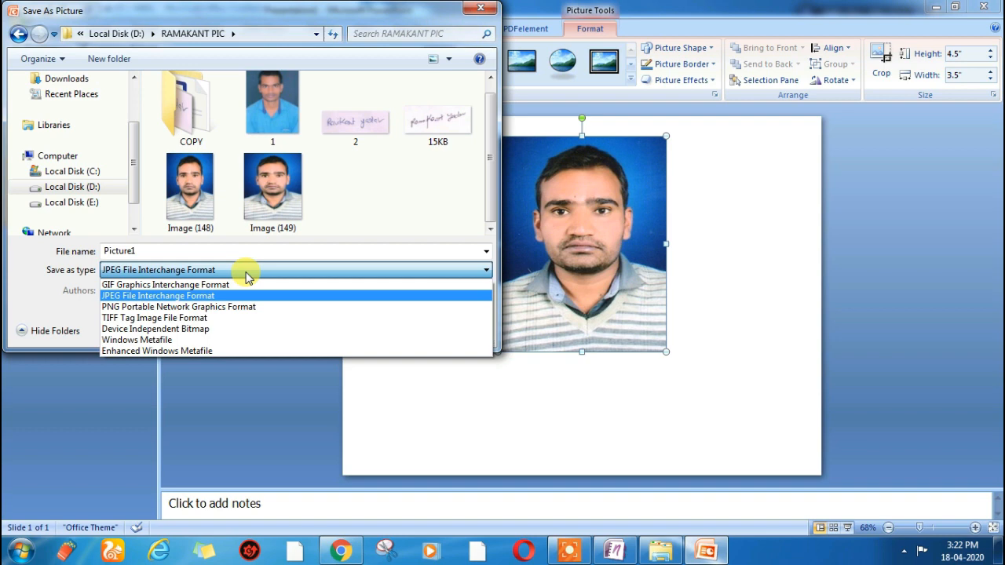
{"action": "left_click", "coordinate": [247, 271]}
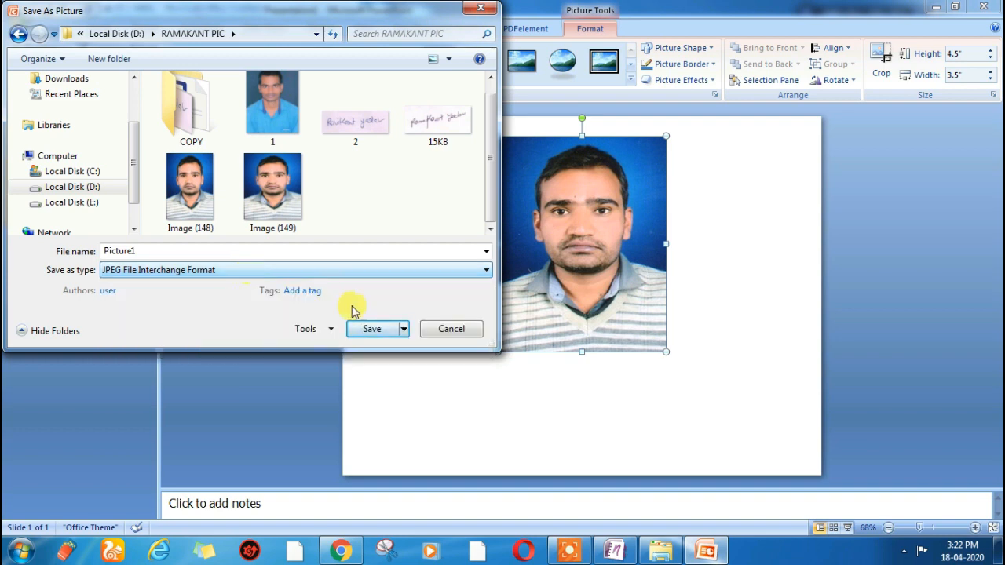
{"action": "left_click", "coordinate": [374, 330]}
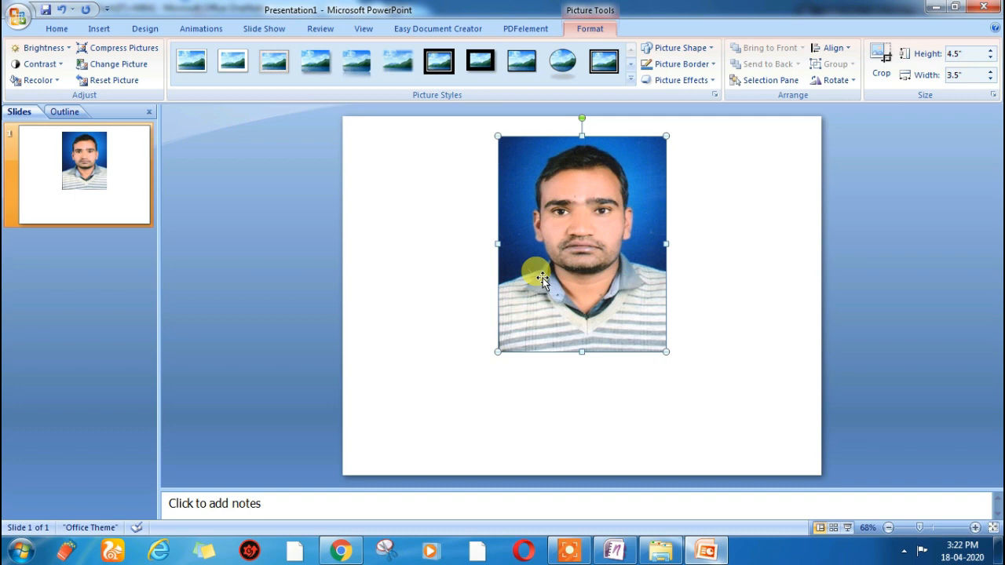
Copy the signature image 2 from the image folder in Windows Explorer and return to the presentation
{"action": "left_click", "coordinate": [559, 379]}
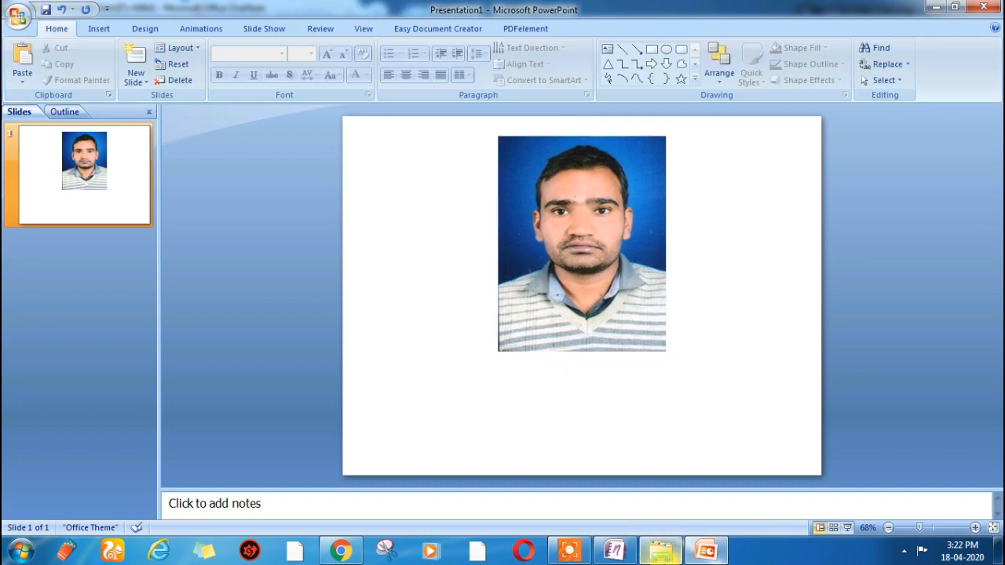
{"action": "mouse_move", "coordinate": [659, 551]}
{"action": "left_click", "coordinate": [673, 467]}
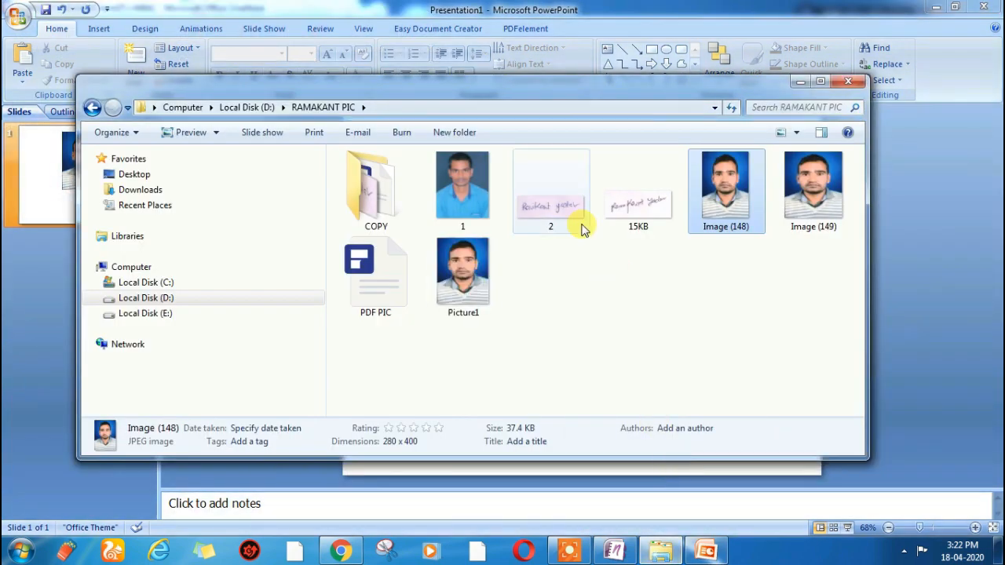
{"action": "left_click", "coordinate": [555, 207]}
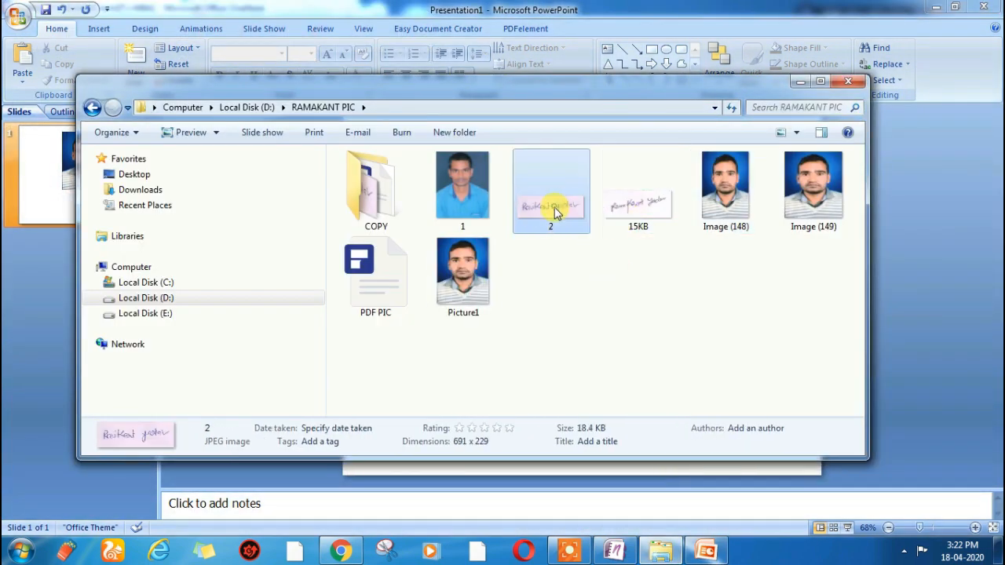
{"action": "right_click", "coordinate": [555, 207]}
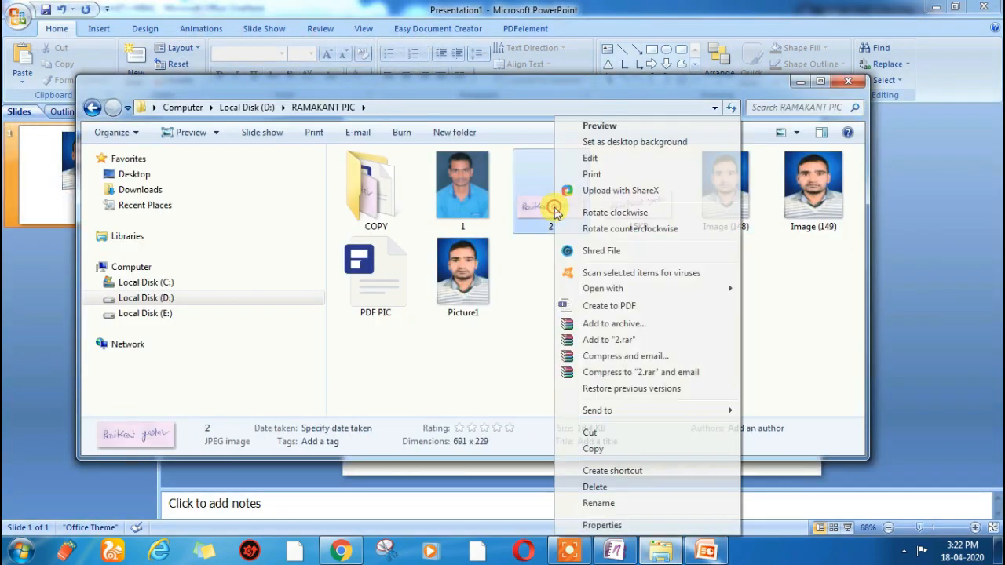
{"action": "left_click", "coordinate": [597, 449]}
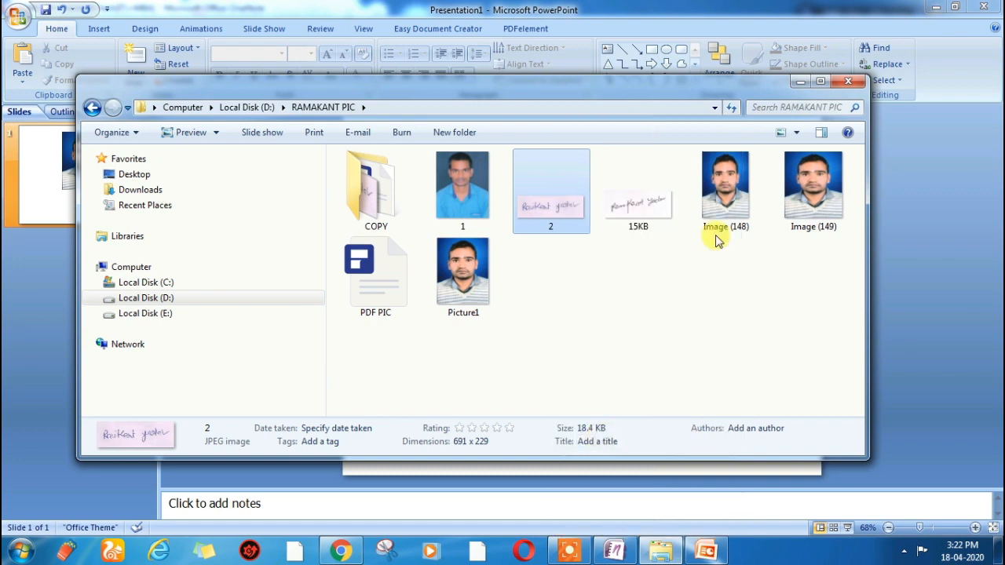
{"action": "left_click", "coordinate": [800, 82]}
Paste the signature image onto the slide and move it directly below the photo
{"action": "right_click", "coordinate": [520, 402]}
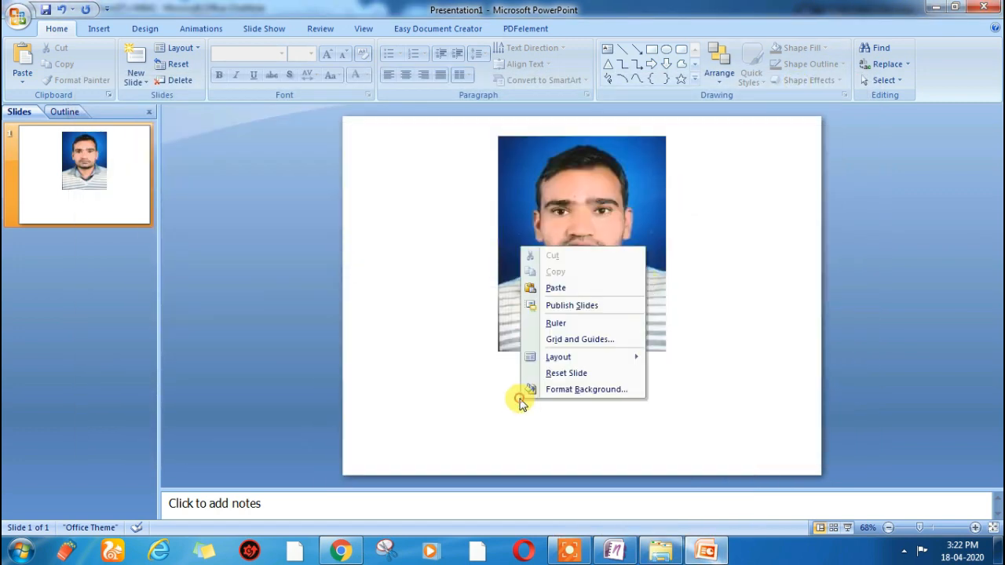
{"action": "left_click", "coordinate": [562, 291]}
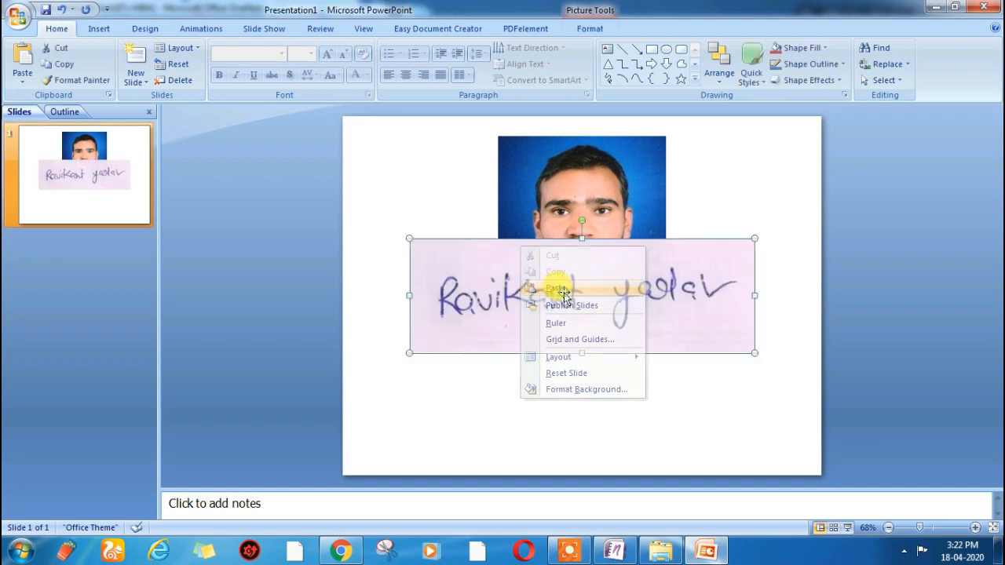
{"action": "mouse_move", "coordinate": [562, 292]}
{"action": "left_mouse_down"}
{"action": "mouse_move", "coordinate": [562, 401]}
{"action": "mouse_move", "coordinate": [552, 399]}
{"action": "mouse_move", "coordinate": [574, 396]}
{"action": "mouse_move", "coordinate": [565, 385]}
{"action": "mouse_move", "coordinate": [571, 401]}
{"action": "left_mouse_up"}
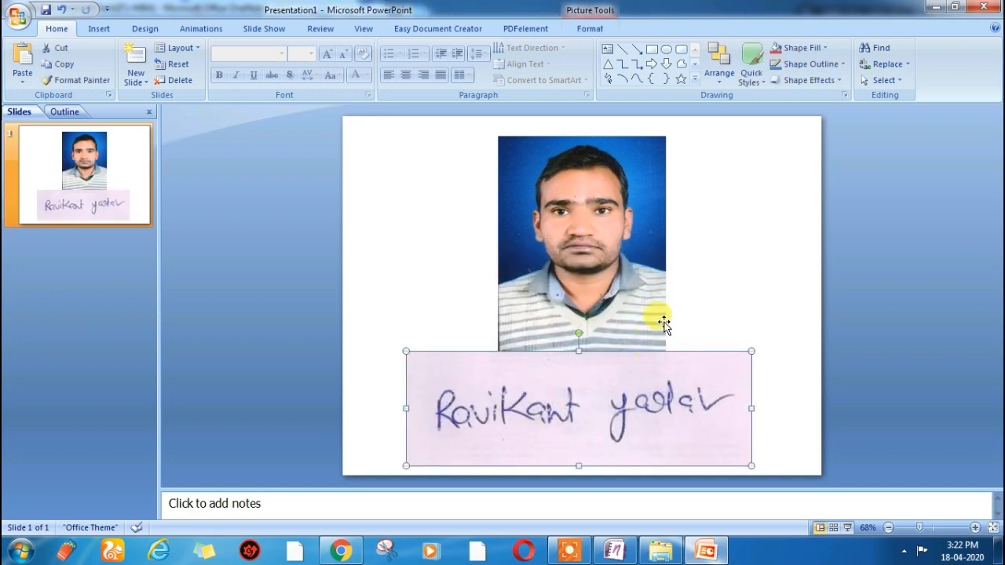
Open the signature picture's size settings and unlock its aspect ratio
{"action": "left_click", "coordinate": [586, 31]}
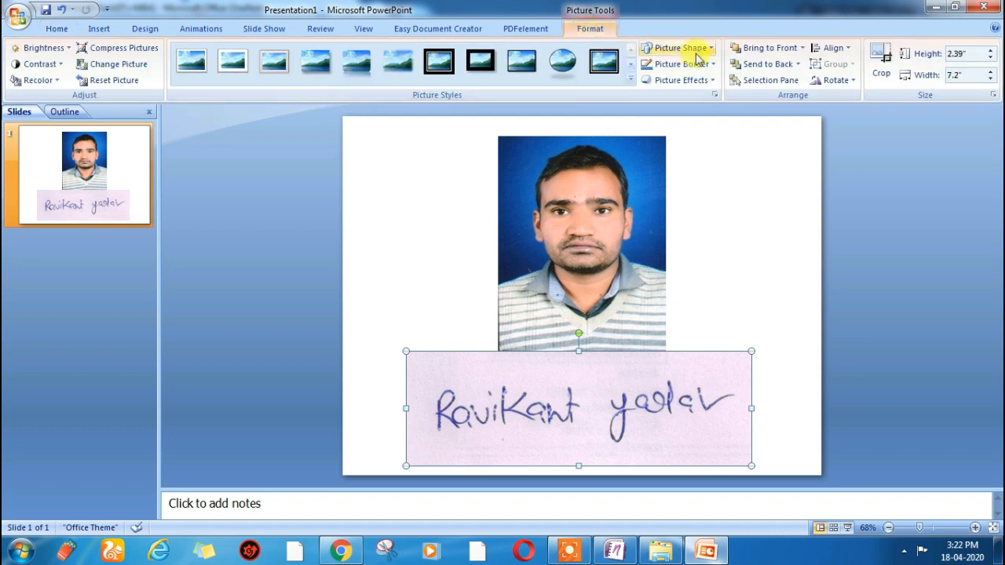
{"action": "left_click", "coordinate": [994, 96]}
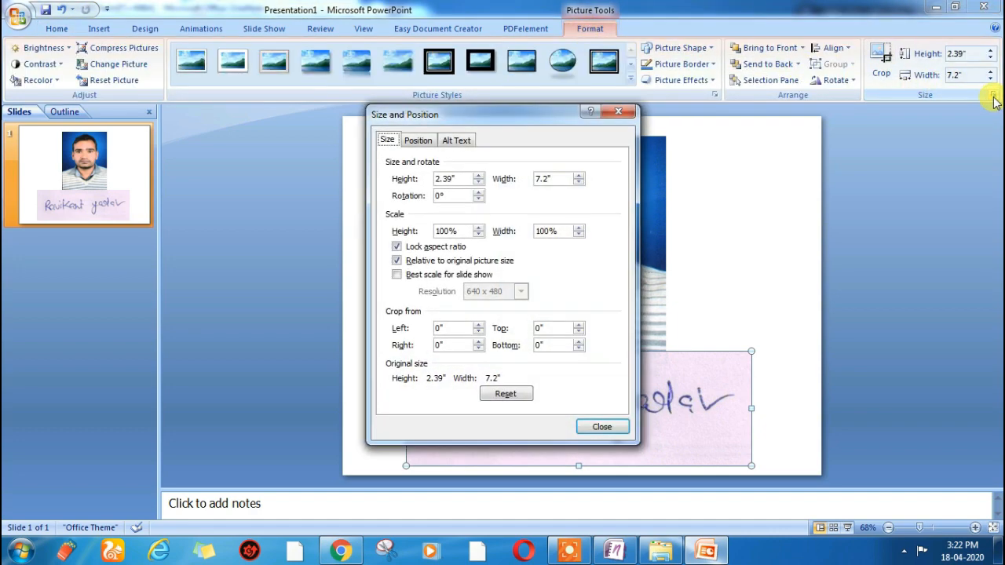
{"action": "left_click", "coordinate": [398, 247]}
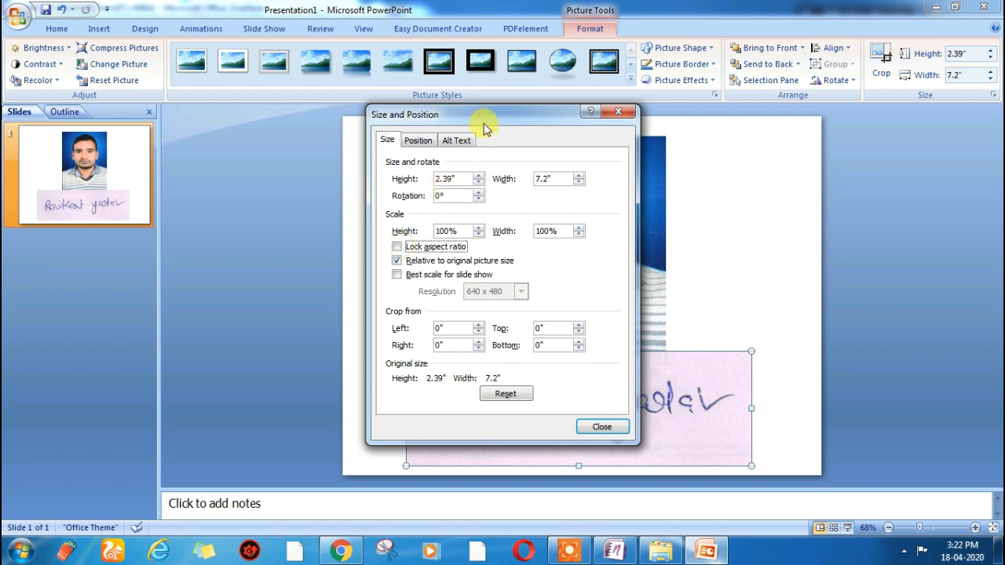
{"action": "left_click_drag", "start_coordinate": [482, 115], "coordinate": [259, 138]}
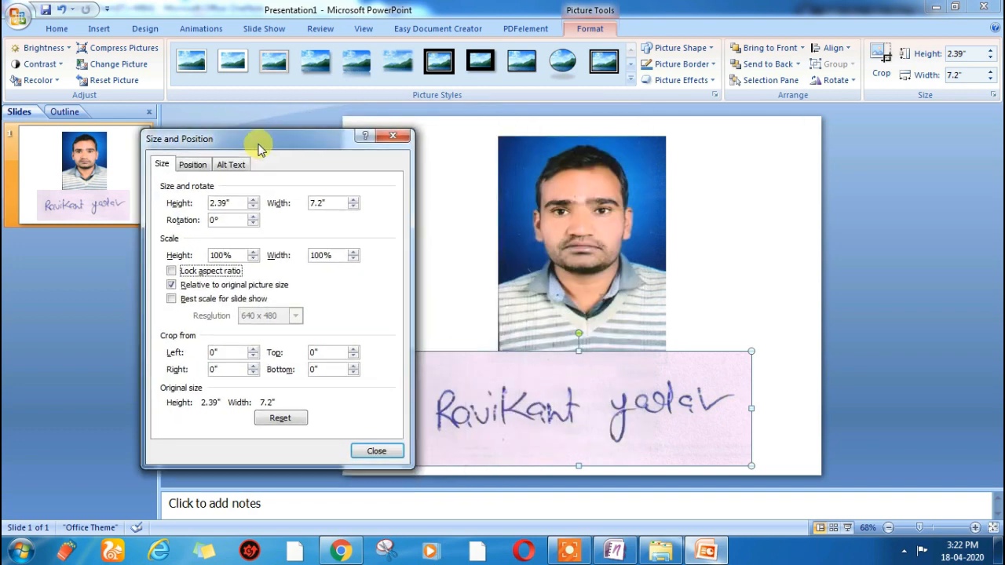
Set the signature's height to 1.5" and its width to 3.5"
{"action": "left_click", "coordinate": [232, 205]}
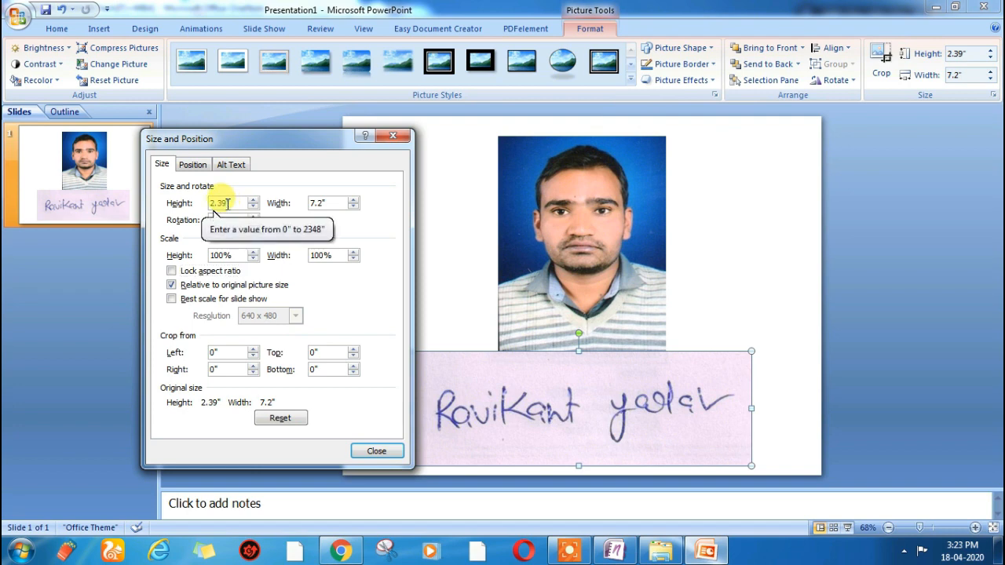
{"action": "key", "text": "BackSpace"}
{"action": "key", "text": "BackSpace"}
{"action": "key", "text": "BackSpace"}
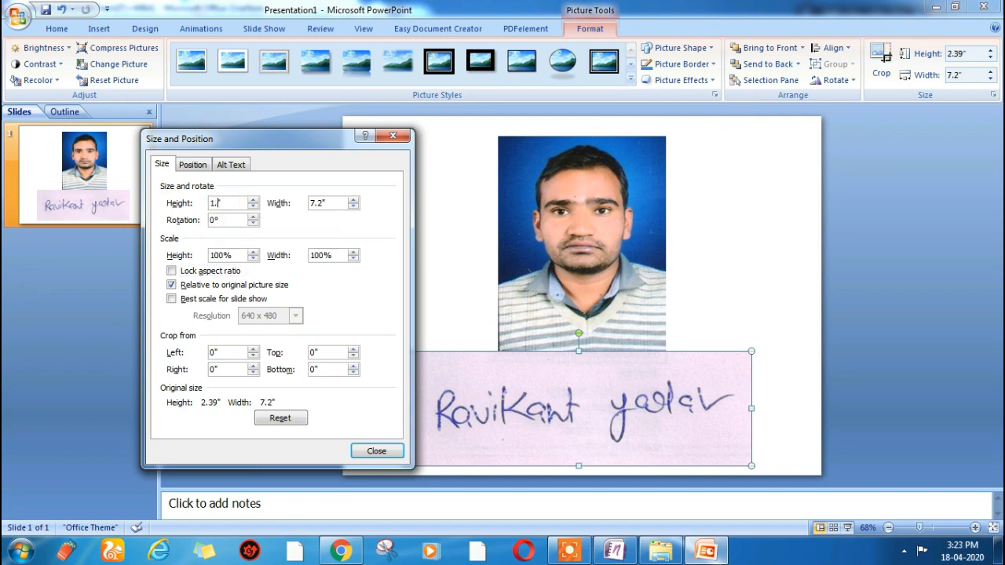
{"action": "type", "text": "1.5"}
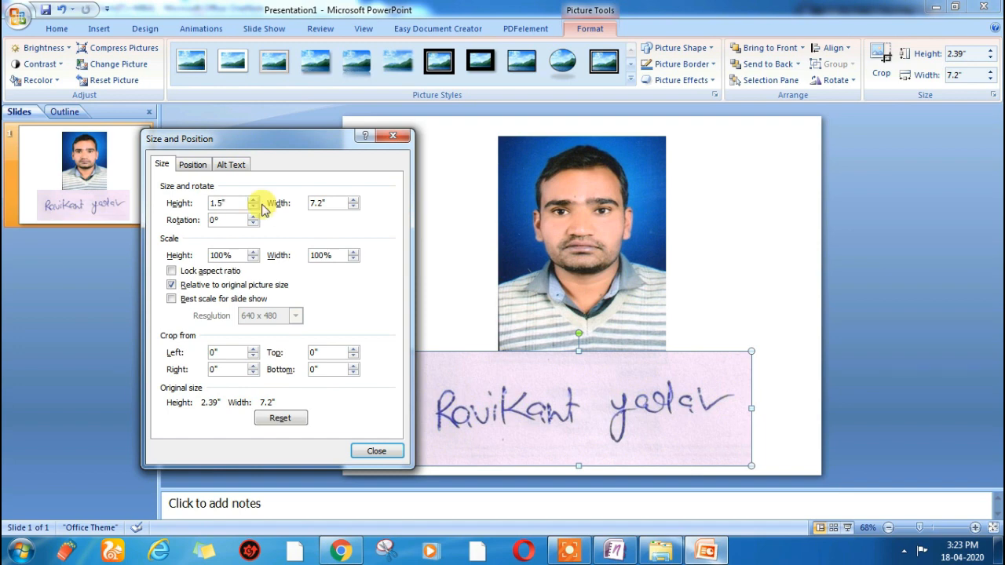
{"action": "left_click", "coordinate": [322, 204]}
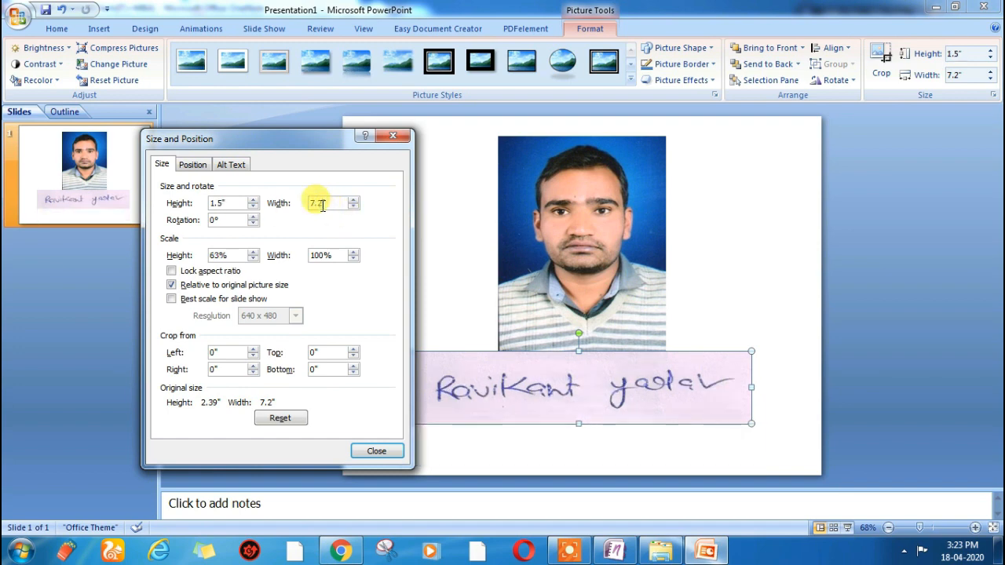
{"action": "type", "text": "7"}
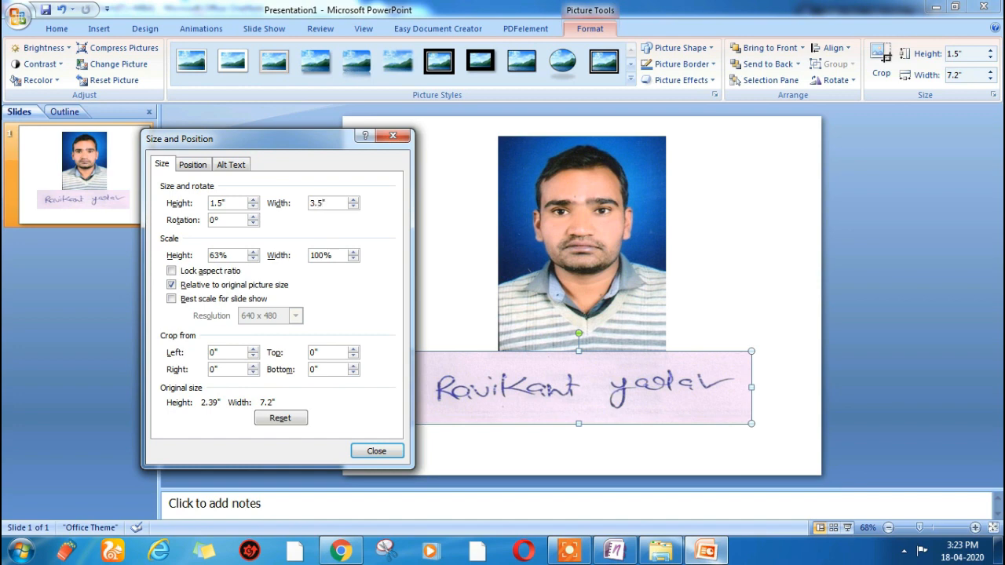
{"action": "type", "text": "3.5"}
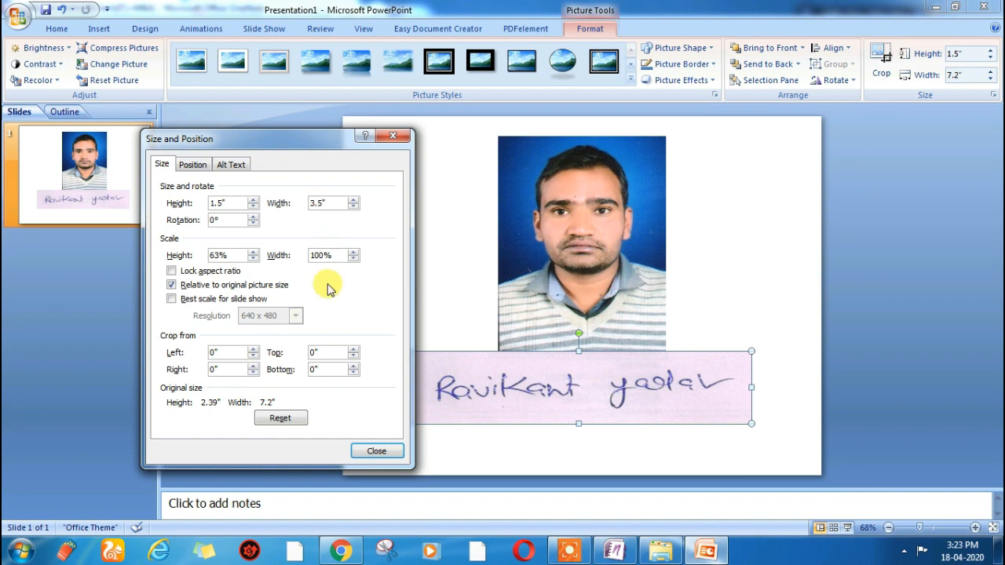
{"action": "left_click", "coordinate": [372, 450]}
Move the resized signature directly beneath the photo so that their side edges line up
{"action": "mouse_move", "coordinate": [523, 366]}
{"action": "left_mouse_down"}
{"action": "mouse_move", "coordinate": [574, 359]}
{"action": "mouse_move", "coordinate": [625, 373]}
{"action": "left_mouse_up"}
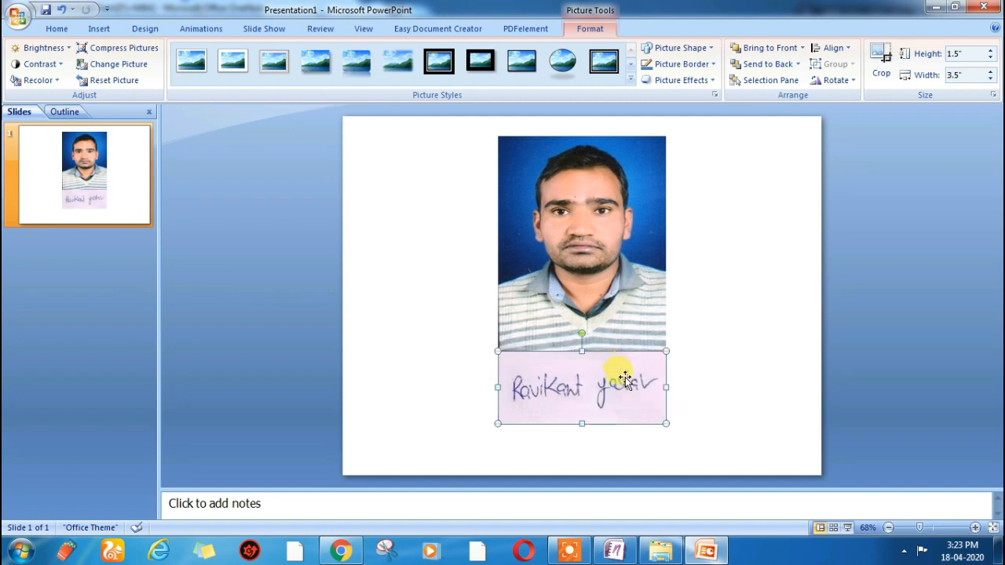
{"action": "left_click", "coordinate": [604, 325]}
{"action": "left_click", "coordinate": [606, 380]}
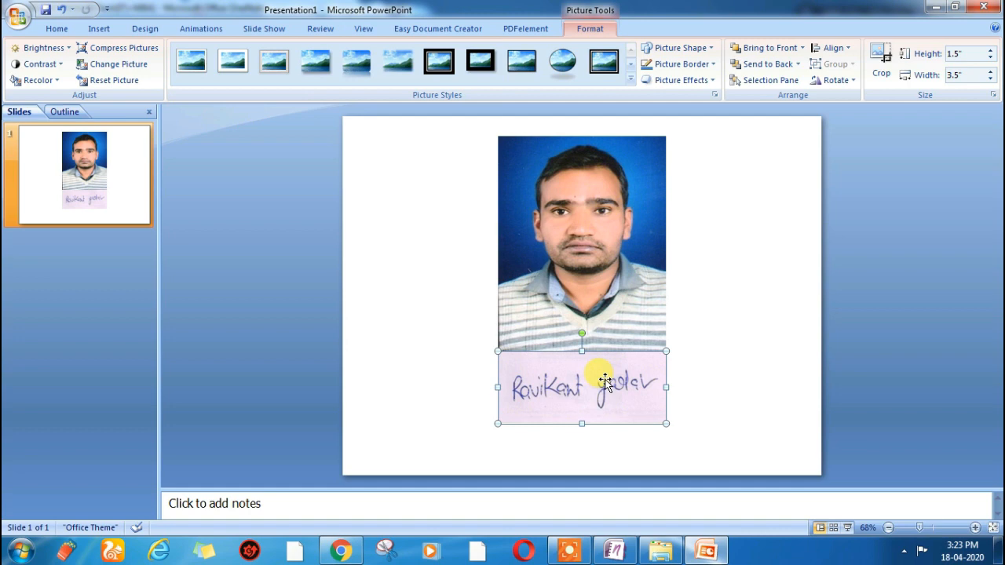
Save the signature as Picture2 in JPEG File Interchange Format in the image folder on Local Disk (D:)
{"action": "right_click", "coordinate": [606, 382]}
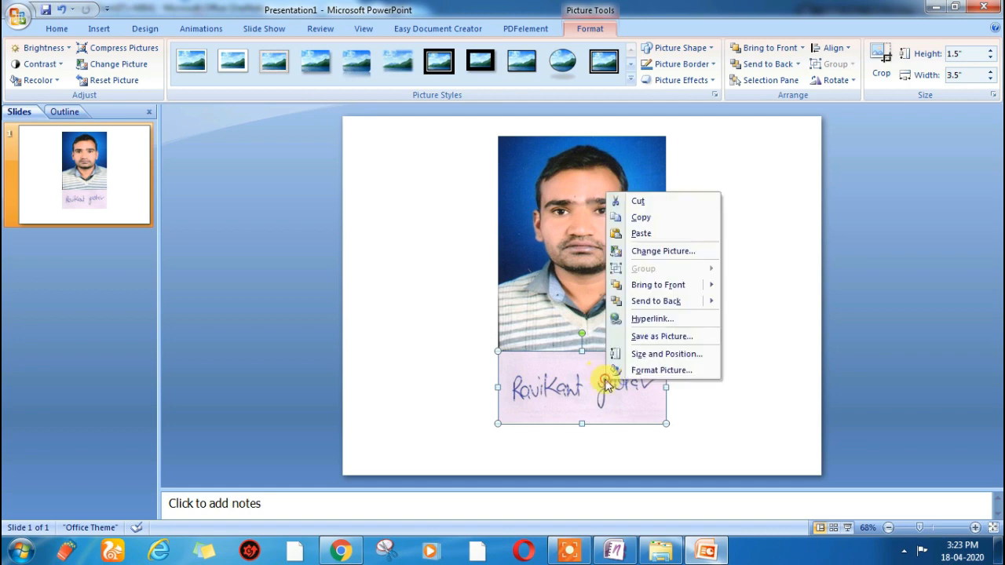
{"action": "left_click", "coordinate": [655, 344]}
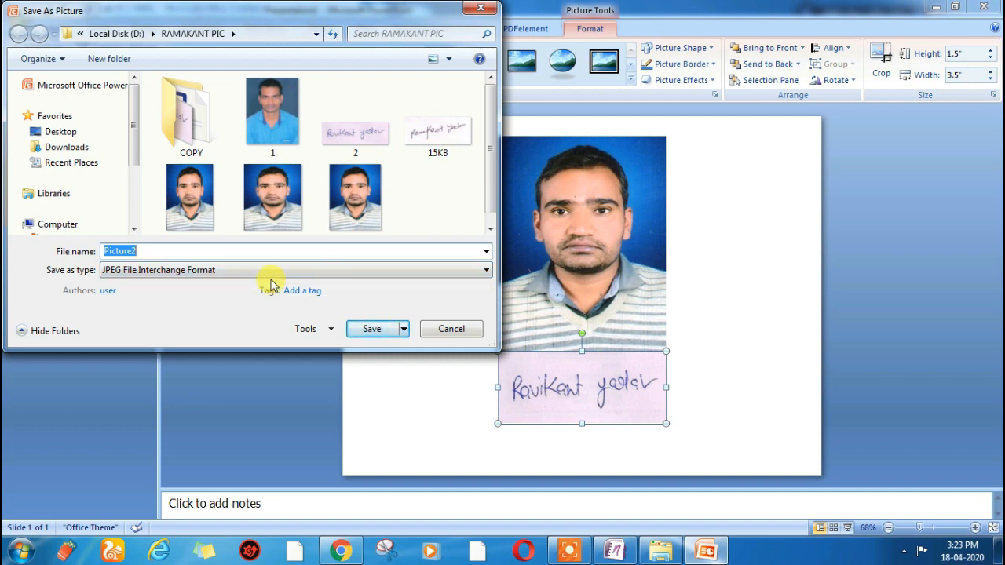
{"action": "left_click", "coordinate": [174, 271]}
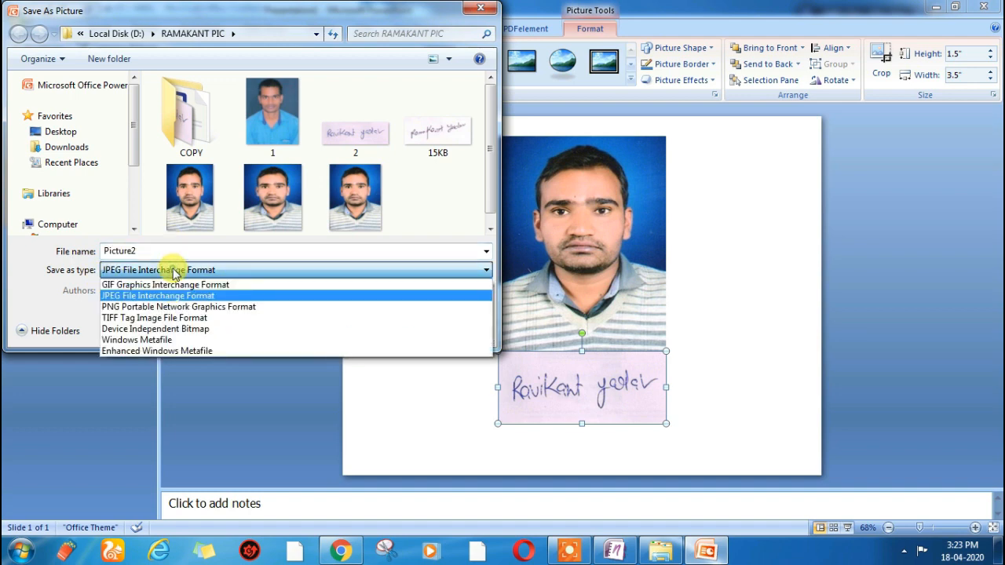
{"action": "left_click", "coordinate": [174, 271]}
{"action": "left_click", "coordinate": [375, 330]}
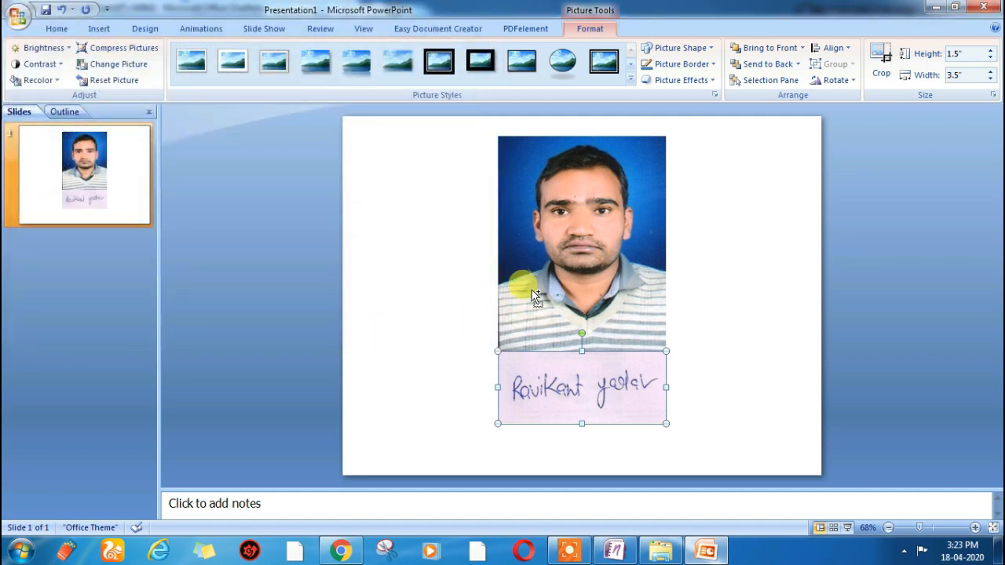
Group the photo and the signature into one object
{"action": "left_click", "coordinate": [557, 227]}
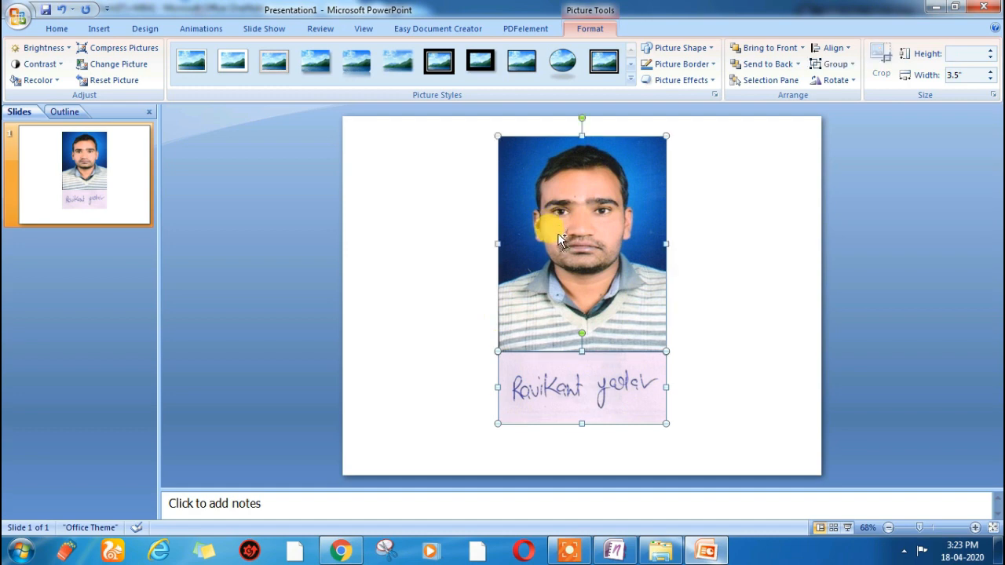
{"action": "left_click", "coordinate": [570, 374], "text": "shift"}
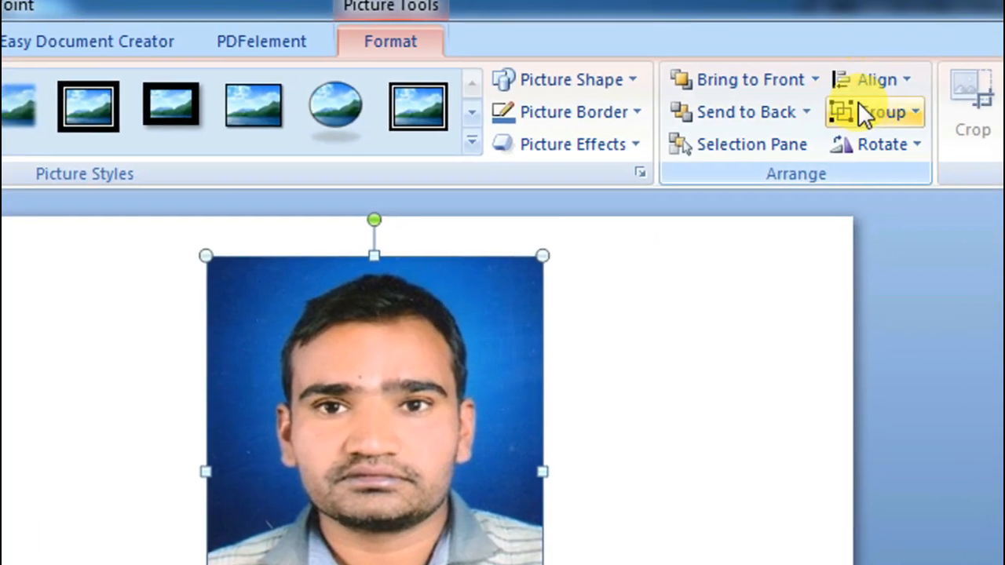
{"action": "left_click", "coordinate": [860, 107]}
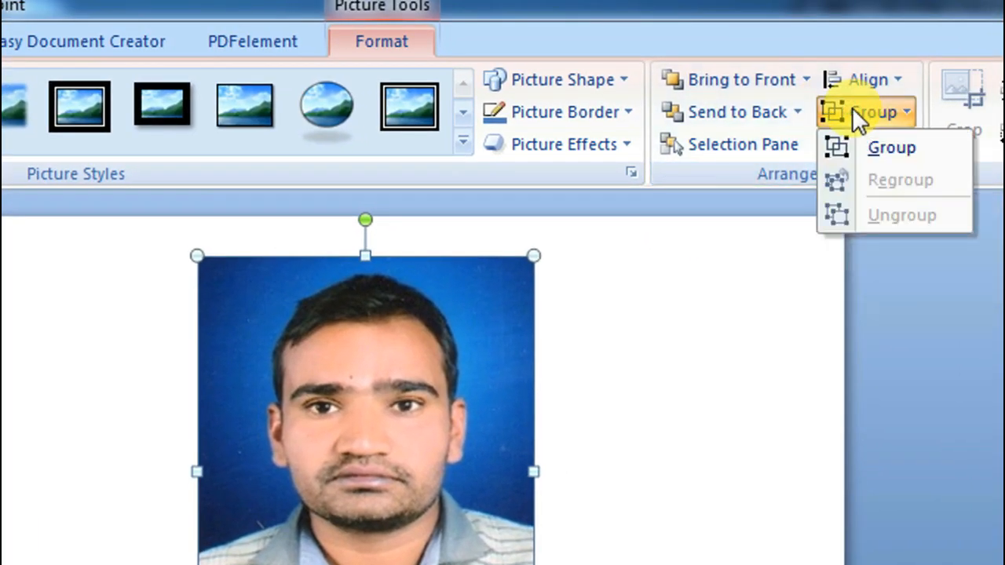
{"action": "left_click", "coordinate": [860, 140]}
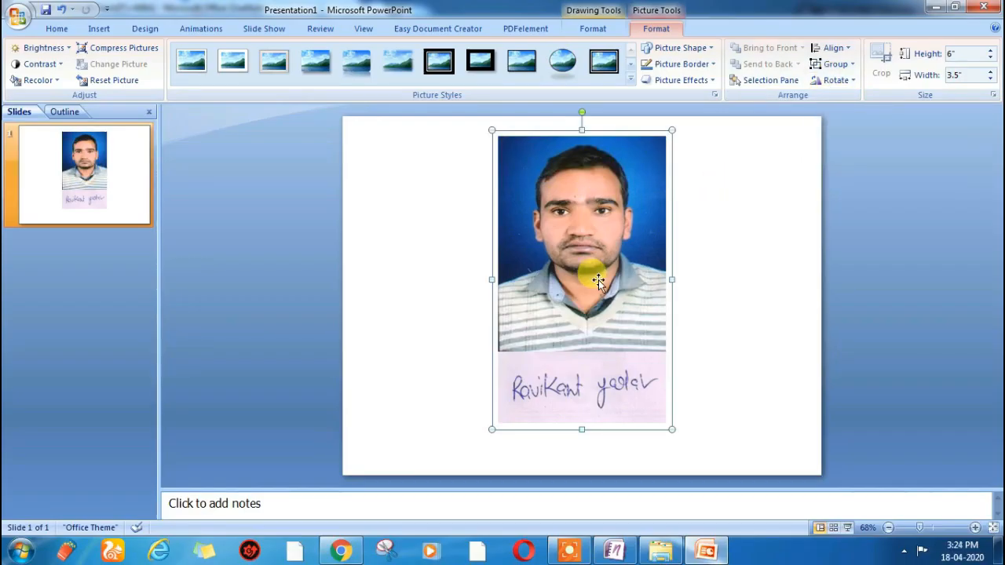
{"action": "left_click", "coordinate": [599, 280]}
{"action": "left_click", "coordinate": [598, 385]}
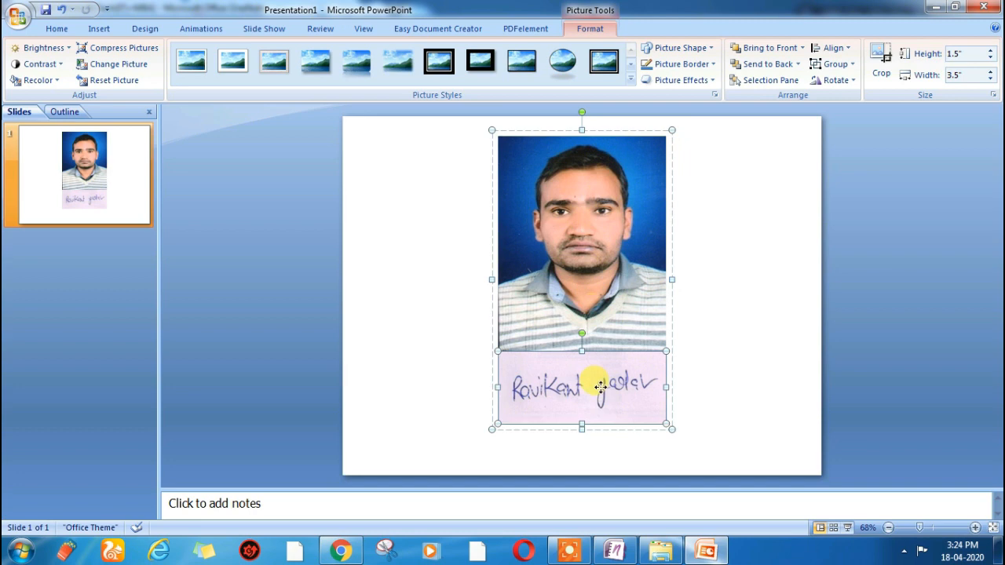
{"action": "left_click", "coordinate": [579, 299]}
{"action": "right_click", "coordinate": [579, 297]}
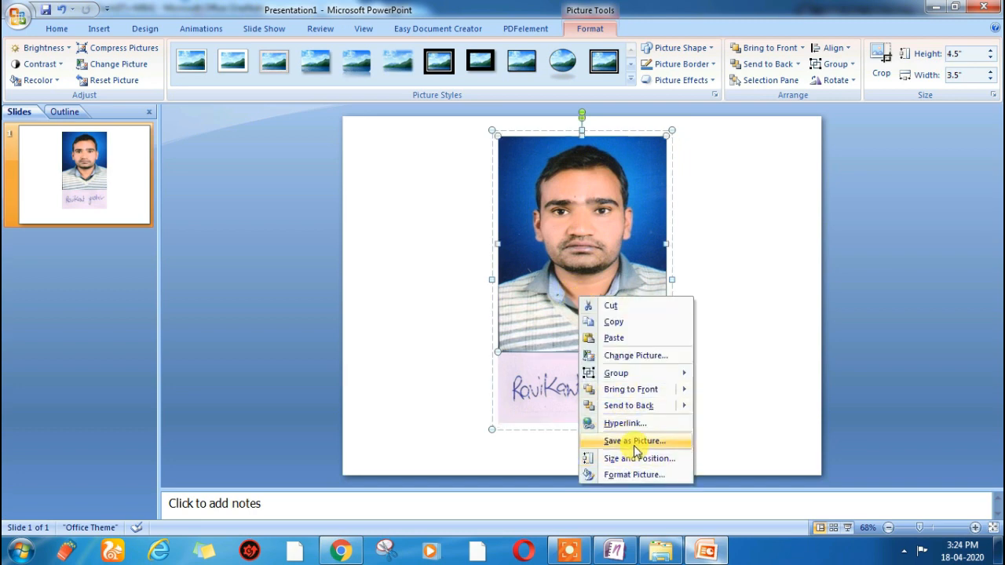
{"action": "left_click", "coordinate": [727, 329]}
{"action": "left_click", "coordinate": [724, 328]}
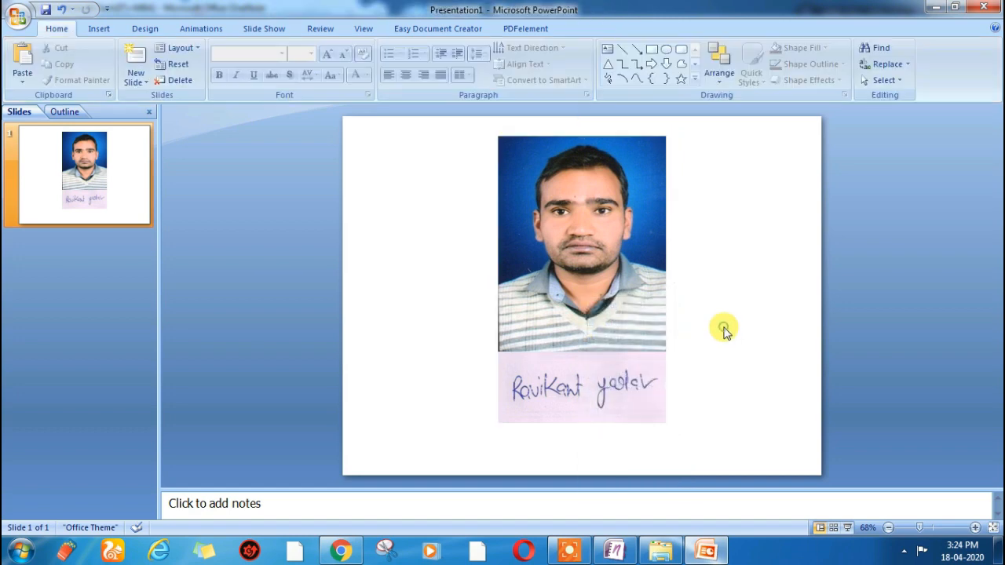
Save the grouped photo and signature as Picture3 in JPEG File Interchange Format in the image folder on Local Disk (D:)
{"action": "right_click", "coordinate": [597, 303]}
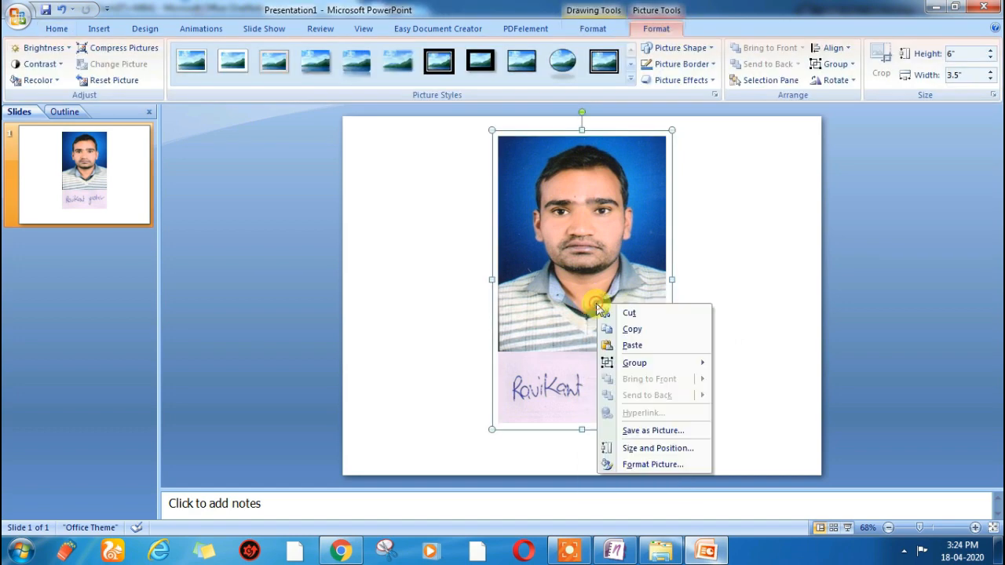
{"action": "left_click", "coordinate": [650, 432]}
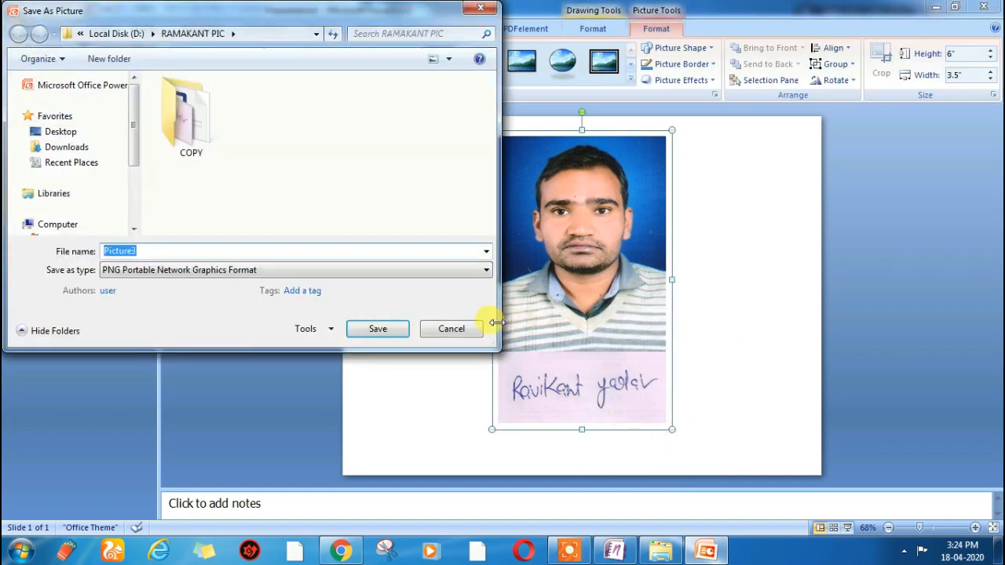
{"action": "left_click_drag", "start_coordinate": [134, 147], "coordinate": [132, 200]}
{"action": "left_click", "coordinate": [101, 188]}
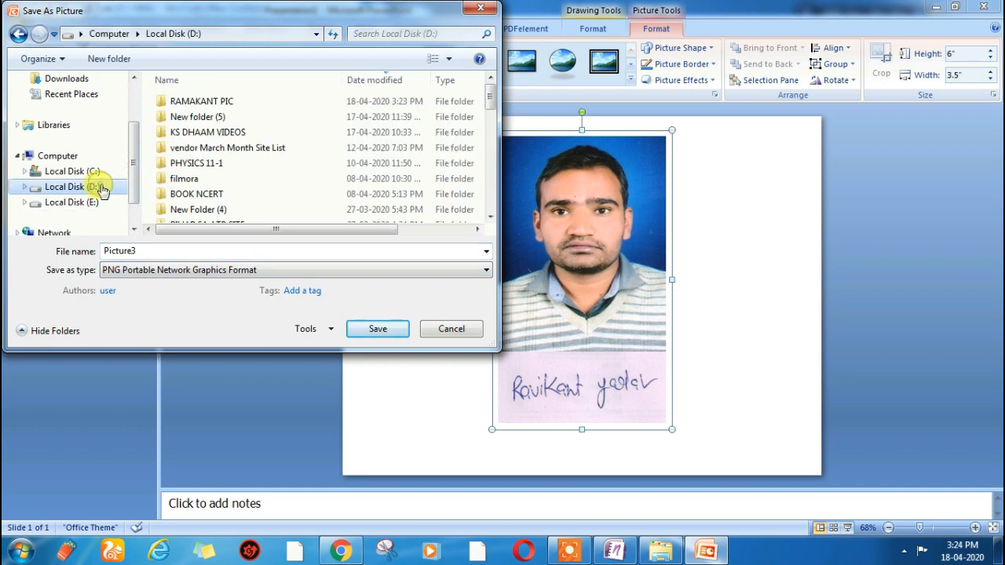
{"action": "double_click", "coordinate": [211, 105]}
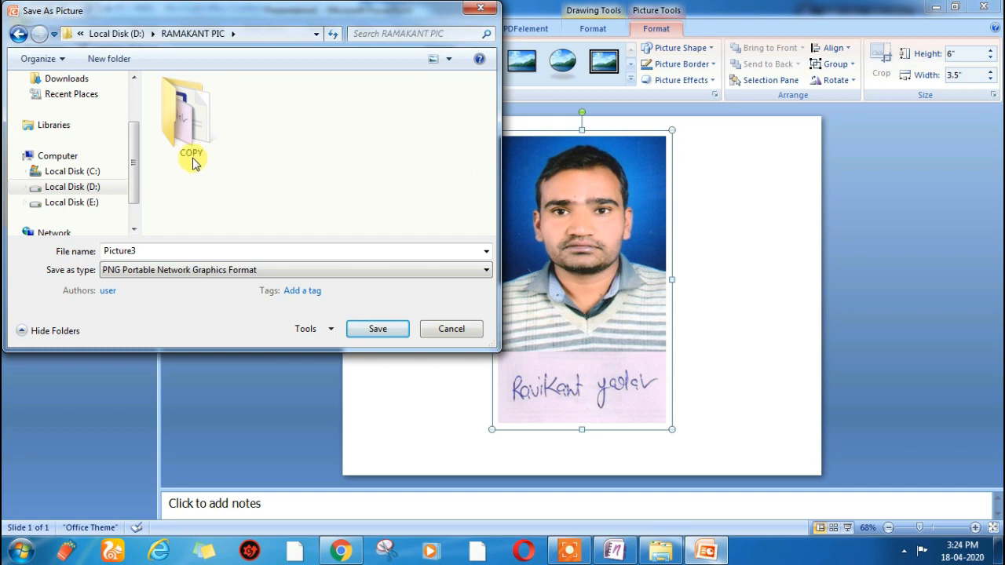
{"action": "left_click", "coordinate": [188, 275]}
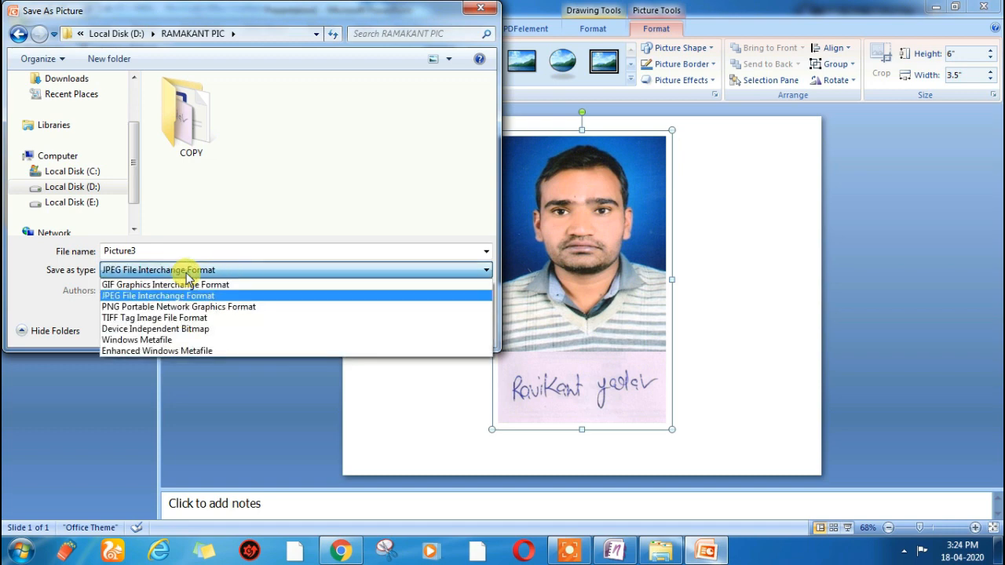
{"action": "left_click", "coordinate": [186, 295]}
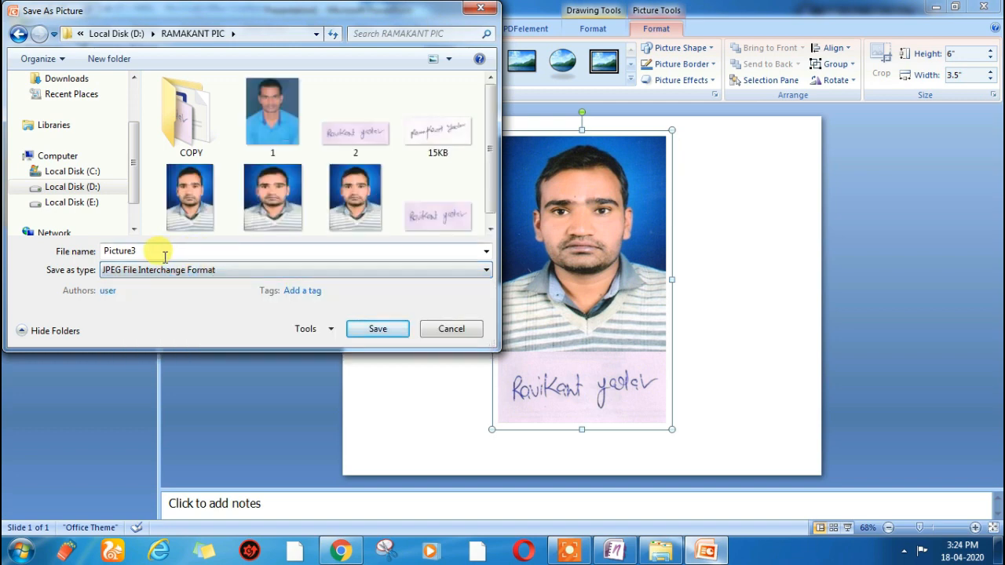
{"action": "left_click", "coordinate": [376, 333]}
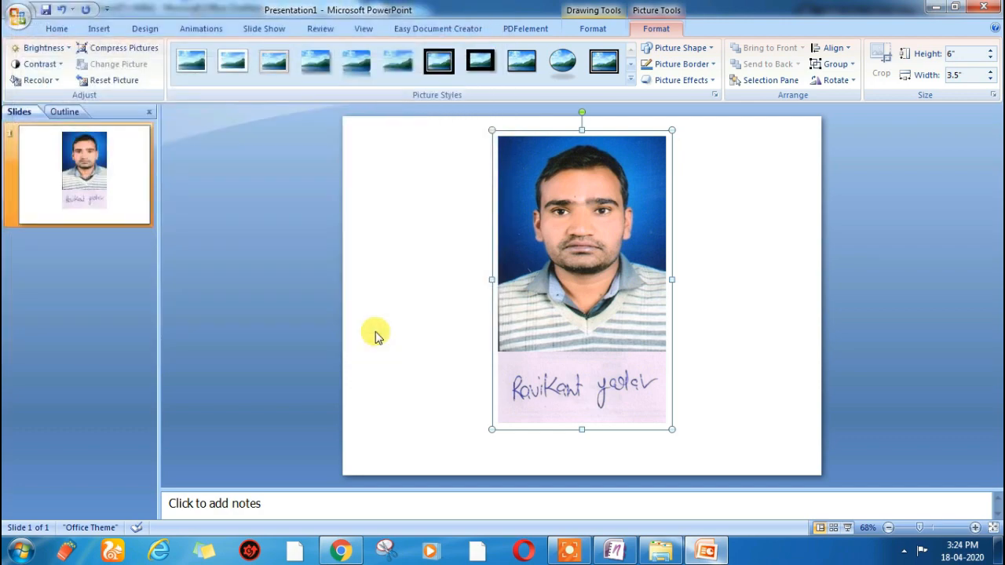
Switch to the image folder in Windows Explorer and examine the detailed properties of Picture3
{"action": "mouse_move", "coordinate": [666, 552]}
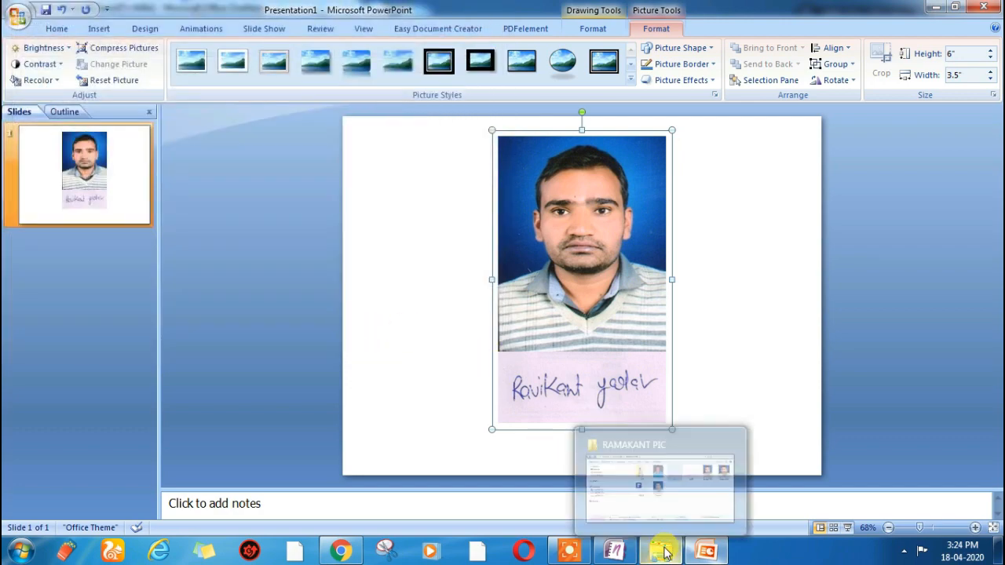
{"action": "left_click", "coordinate": [666, 497]}
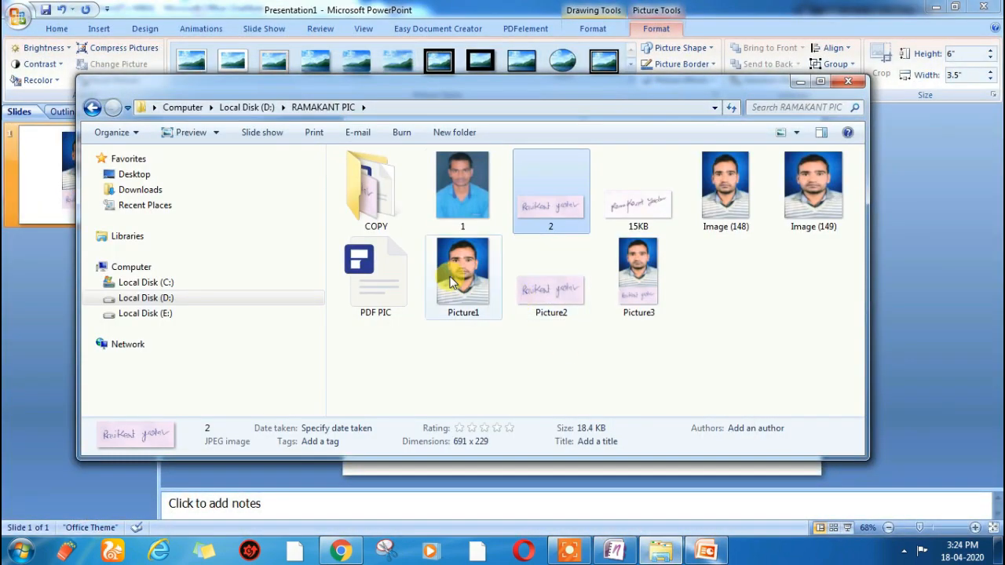
{"action": "left_click", "coordinate": [639, 275]}
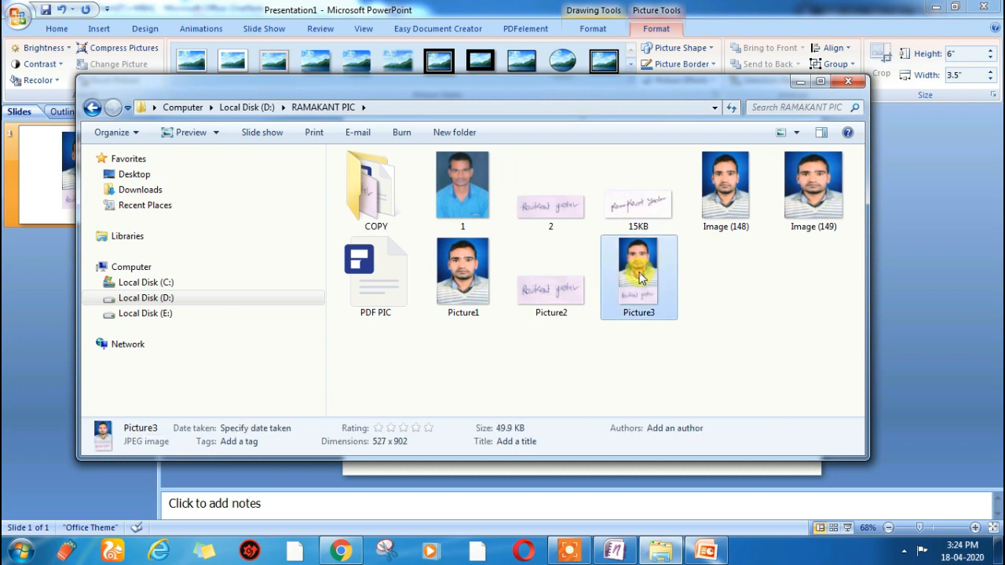
{"action": "right_click", "coordinate": [639, 275]}
{"action": "left_click", "coordinate": [698, 527]}
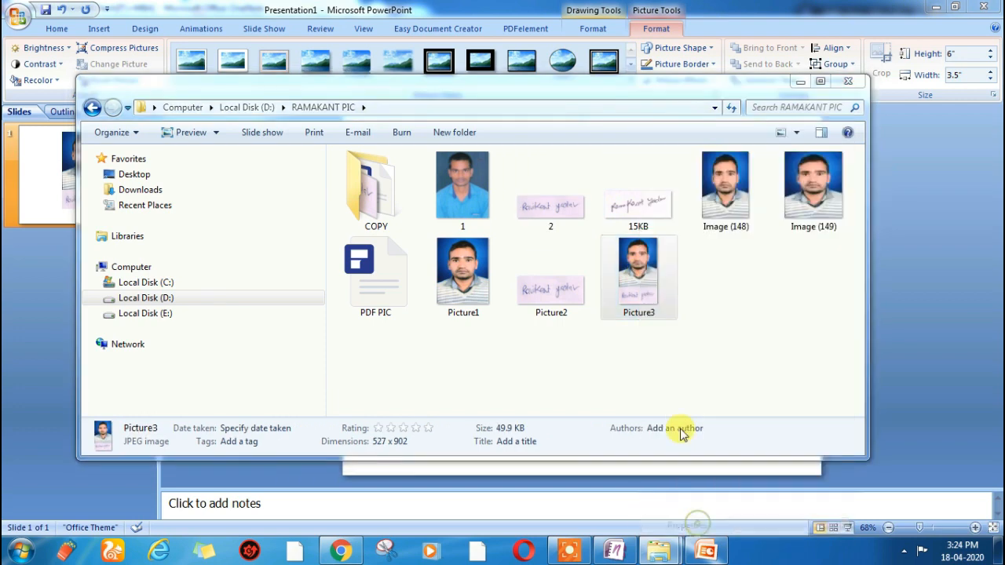
{"action": "left_click", "coordinate": [739, 192]}
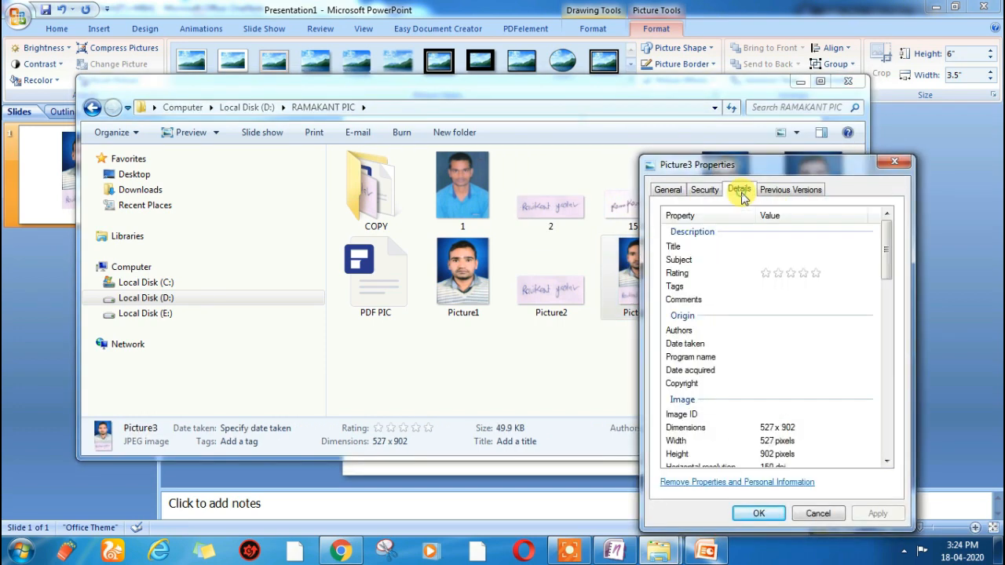
Examine the horizontal and vertical resolution in Picture3's detailed properties and close the properties
{"action": "left_click_drag", "start_coordinate": [887, 255], "coordinate": [885, 299]}
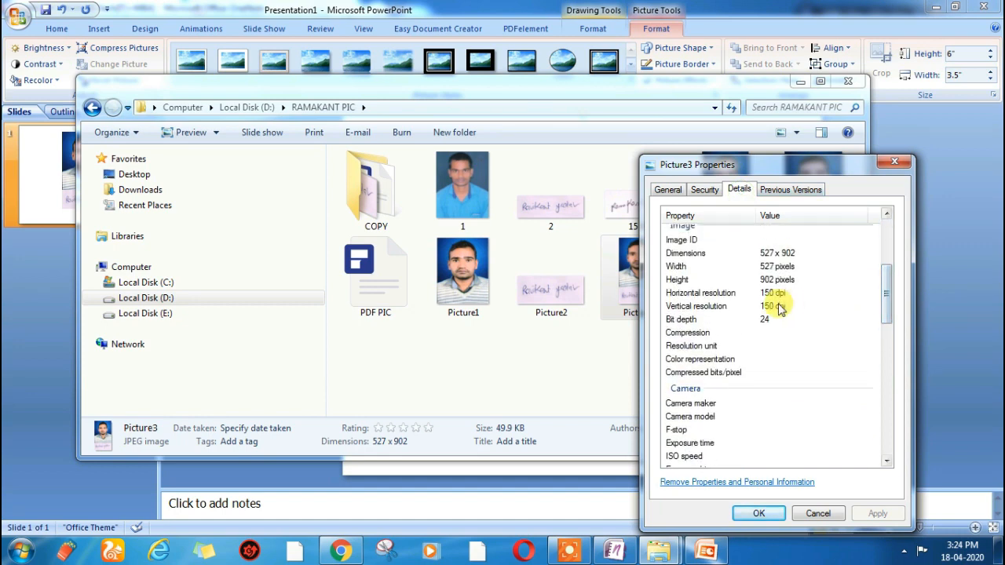
{"action": "left_click", "coordinate": [896, 163]}
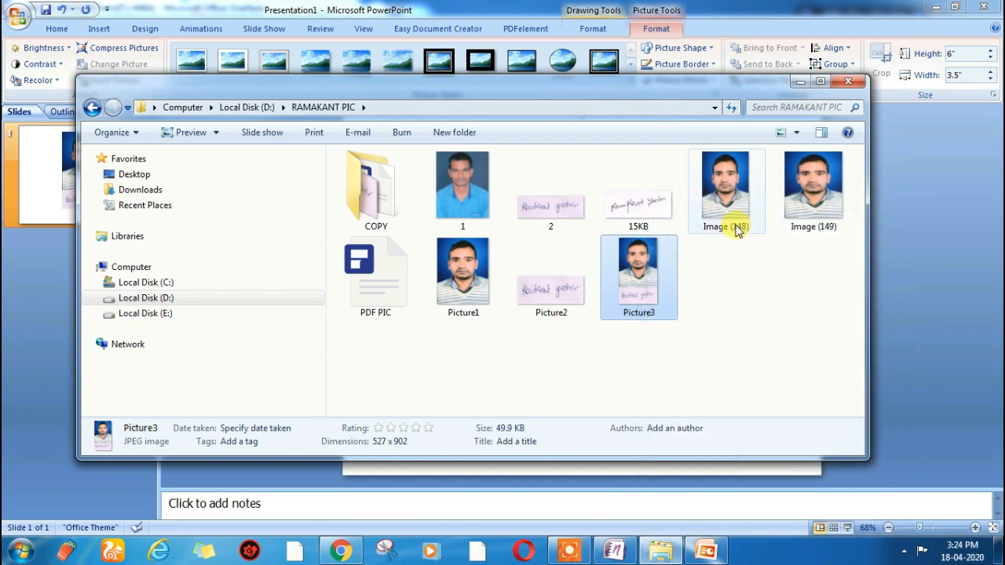
{"action": "mouse_move", "coordinate": [738, 231]}
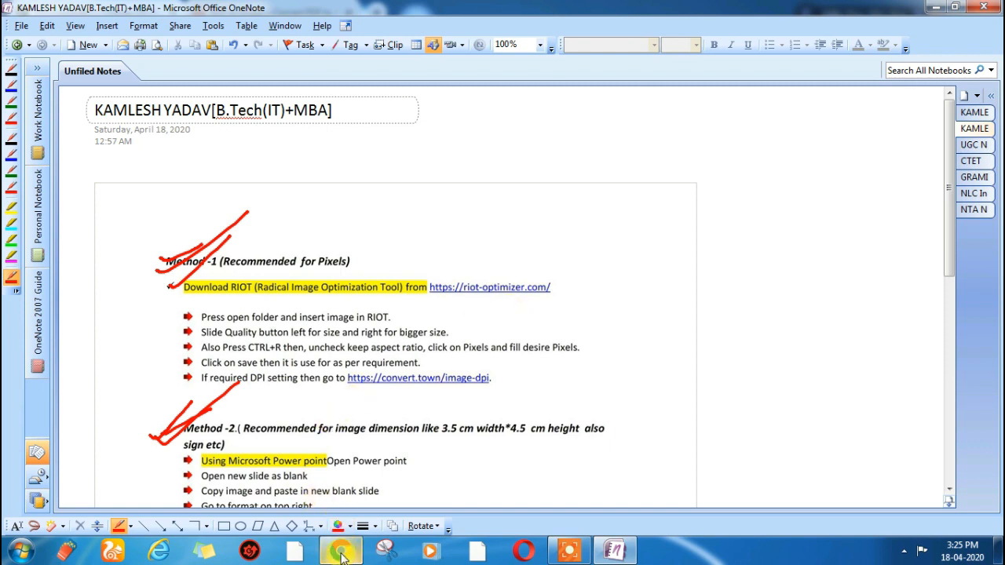
Switch to Chrome and upload PDF PIC from the image folder to the PDF to JPG converter at pdftoimage.com
{"action": "mouse_move", "coordinate": [343, 556]}
{"action": "left_click", "coordinate": [343, 464]}
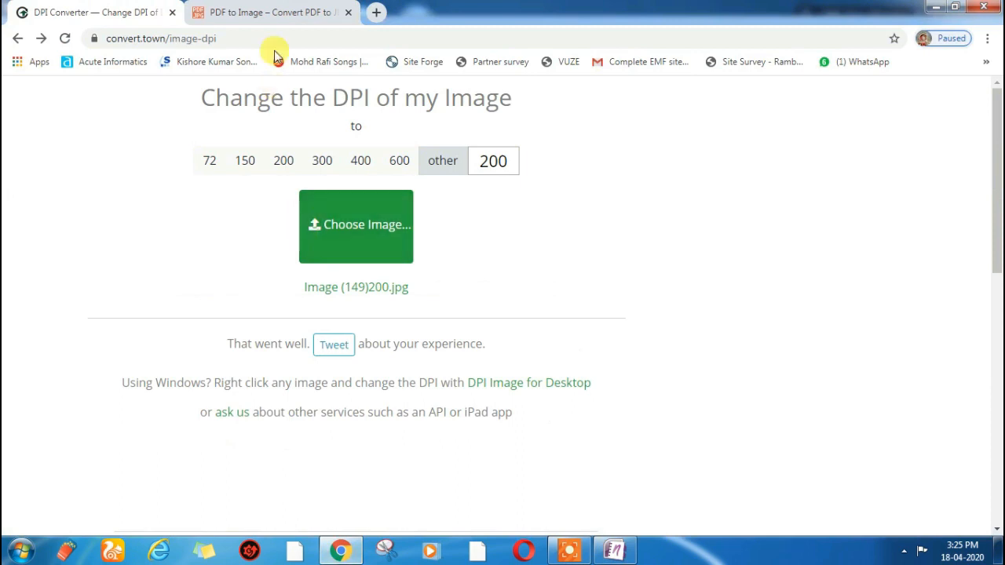
{"action": "left_click", "coordinate": [263, 9]}
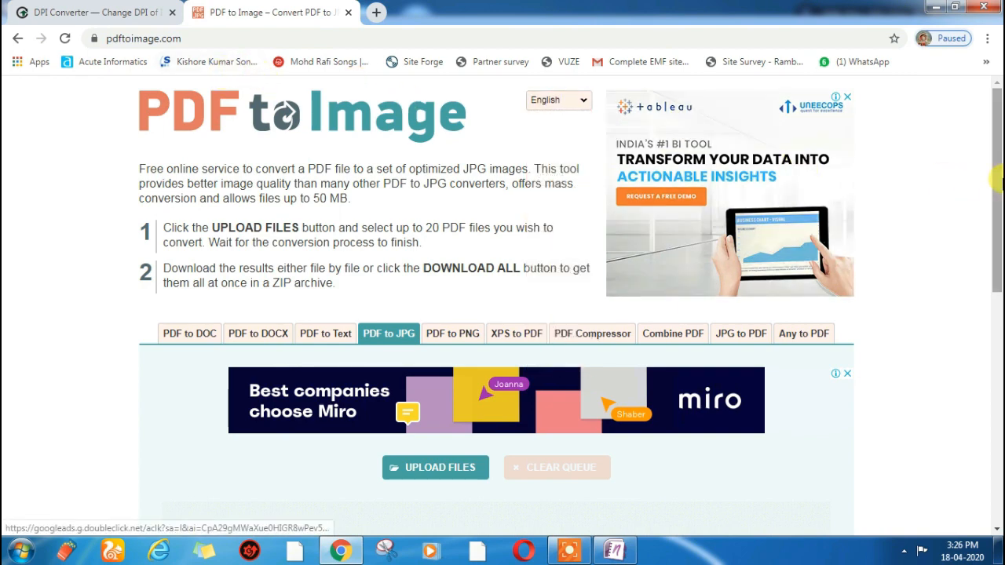
{"action": "left_click_drag", "start_coordinate": [998, 192], "coordinate": [991, 246]}
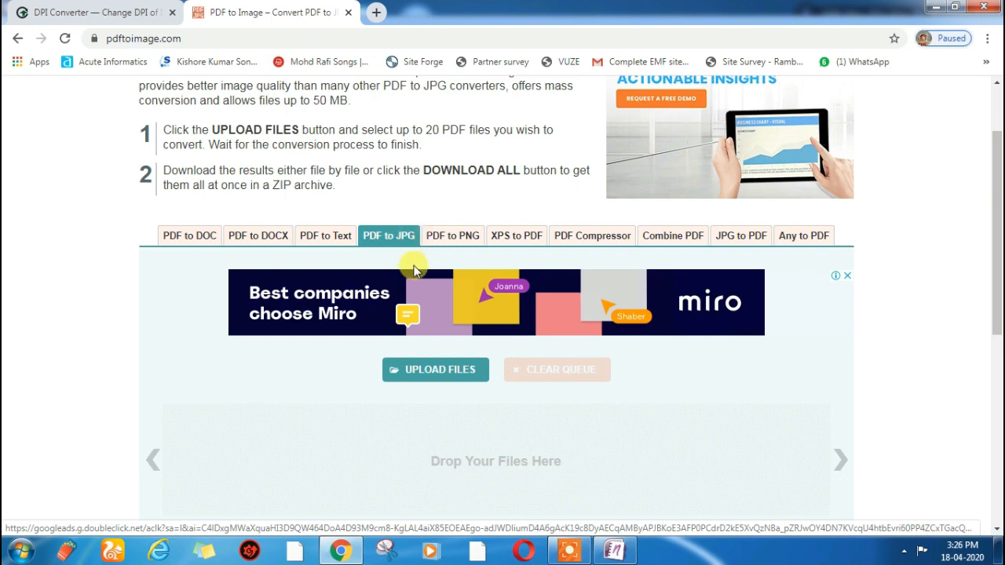
{"action": "left_click", "coordinate": [433, 374]}
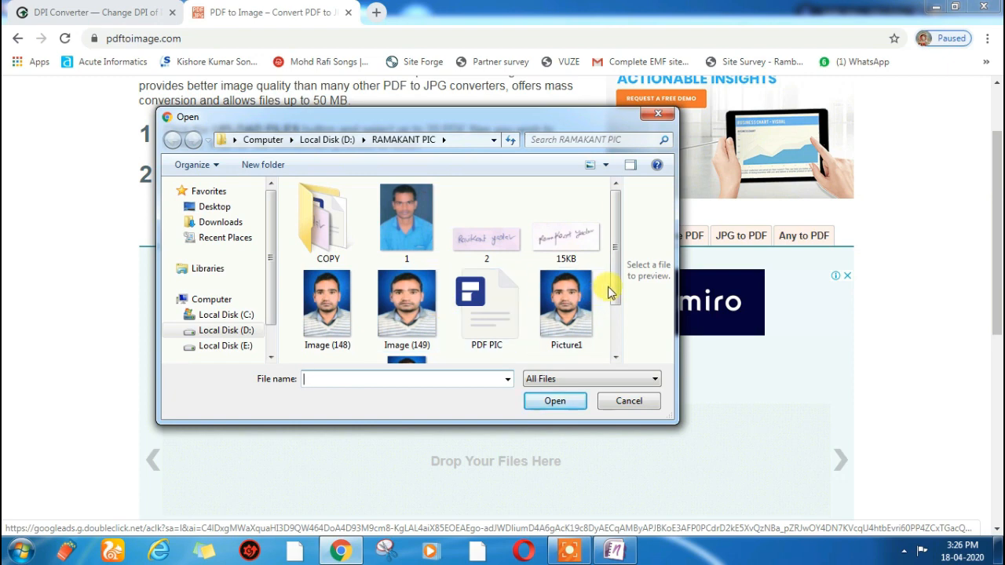
{"action": "scroll", "coordinate": [609, 287], "scroll_direction": "down", "scroll_amount": 1}
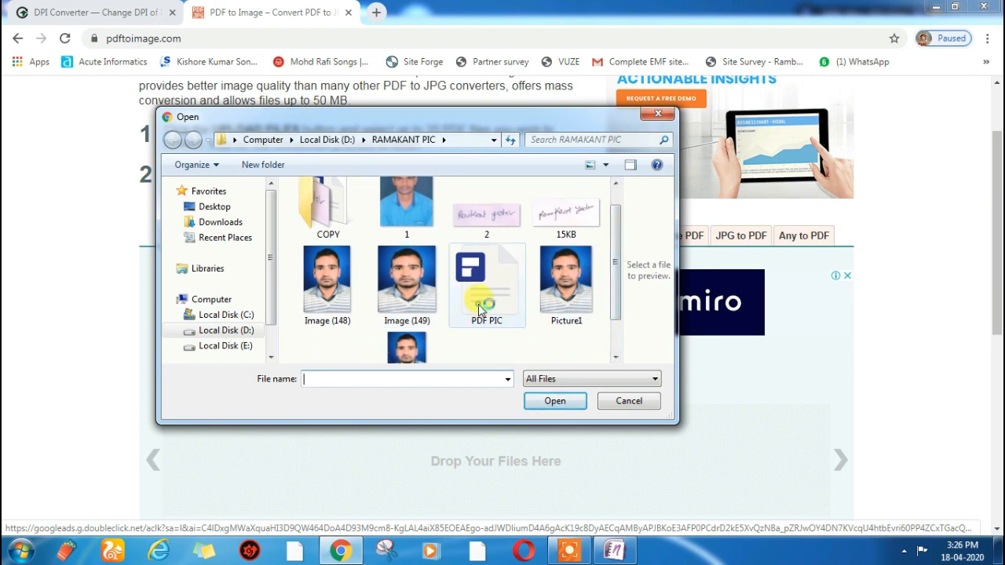
{"action": "double_click", "coordinate": [480, 307]}
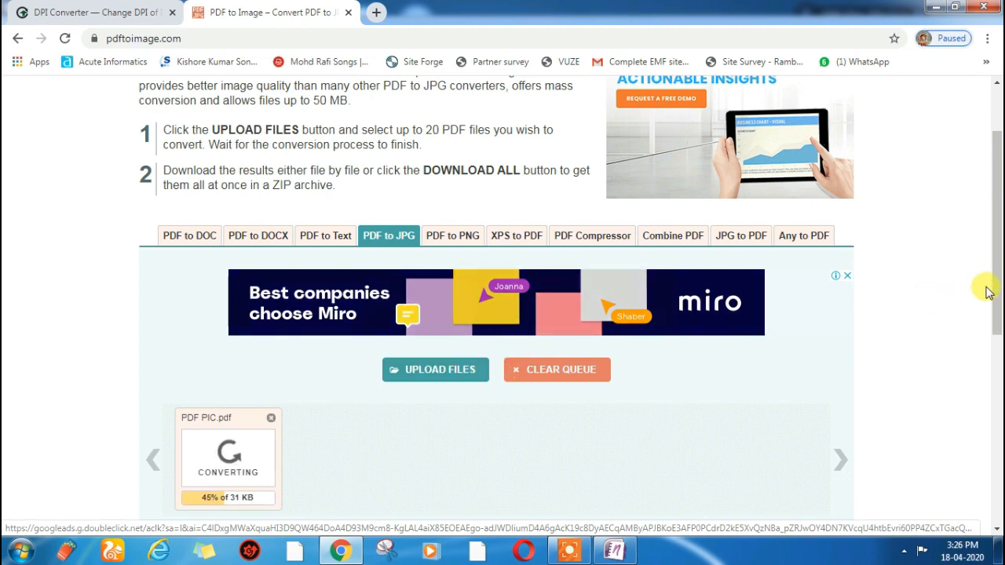
Download the converted PDF PIC as a ZIP archive and open PDF PIC-1.jpg from it
{"action": "scroll", "coordinate": [998, 288], "scroll_direction": "down", "scroll_amount": 1}
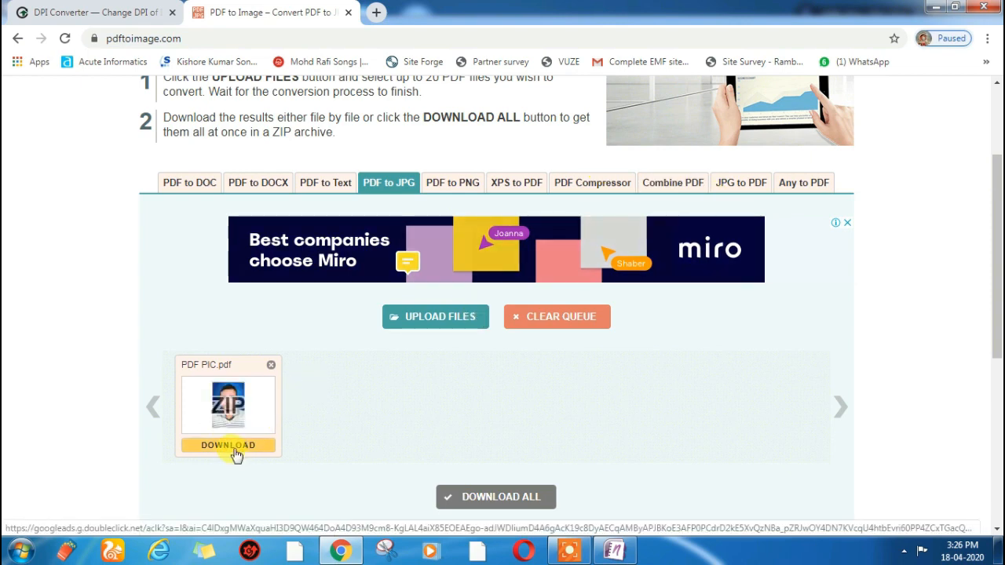
{"action": "left_click", "coordinate": [236, 454]}
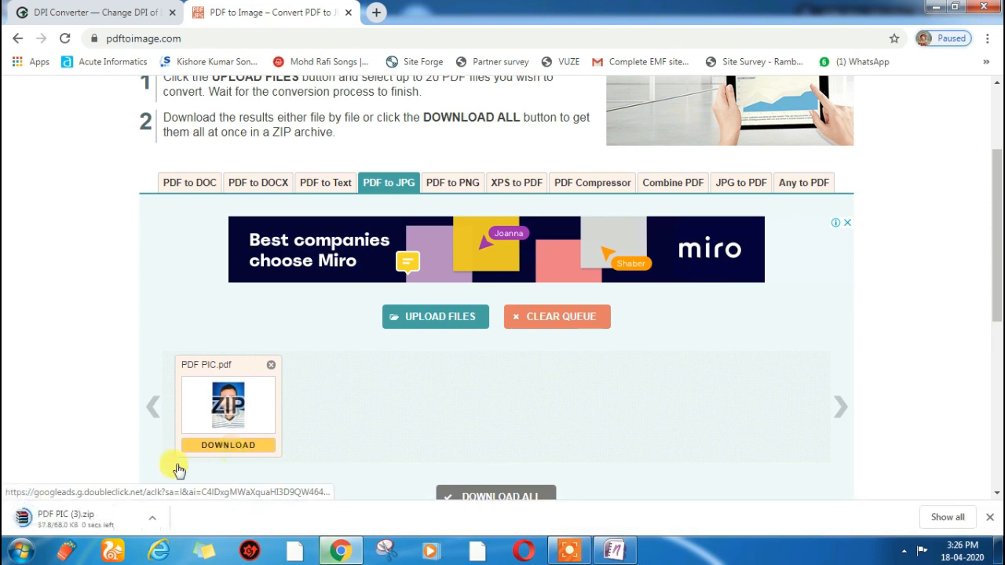
{"action": "left_click", "coordinate": [95, 515]}
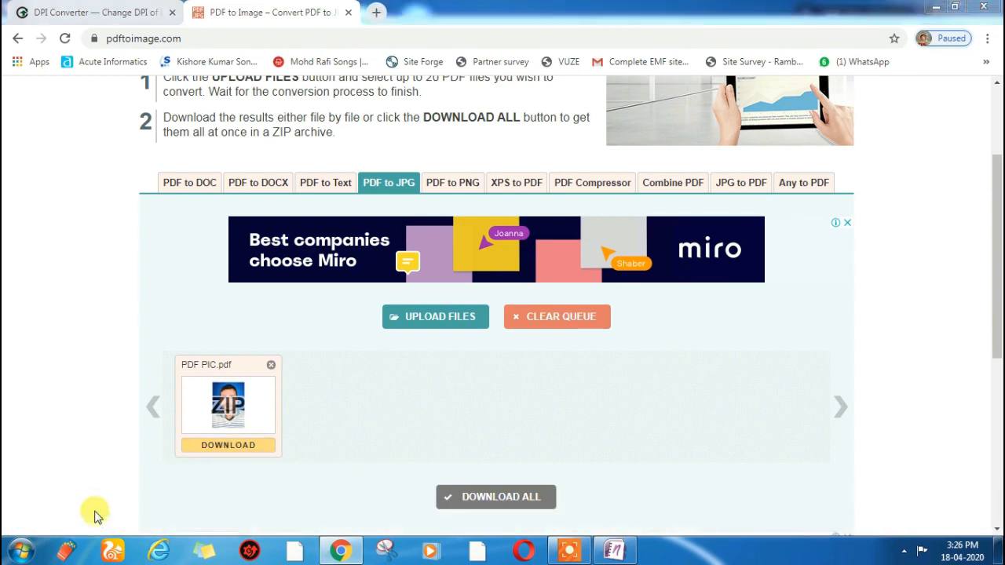
{"action": "double_click", "coordinate": [151, 187]}
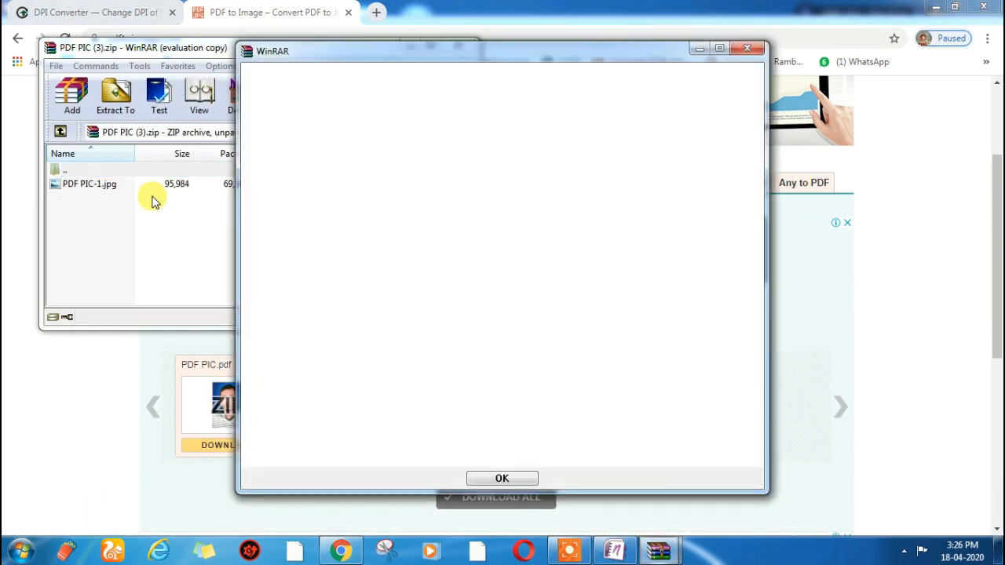
{"action": "left_click", "coordinate": [747, 48]}
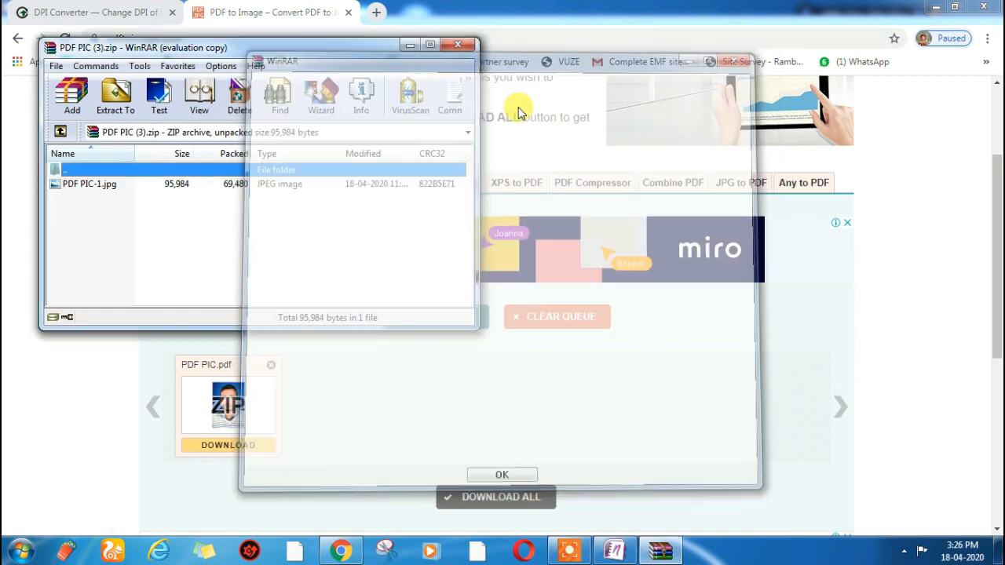
{"action": "double_click", "coordinate": [355, 183]}
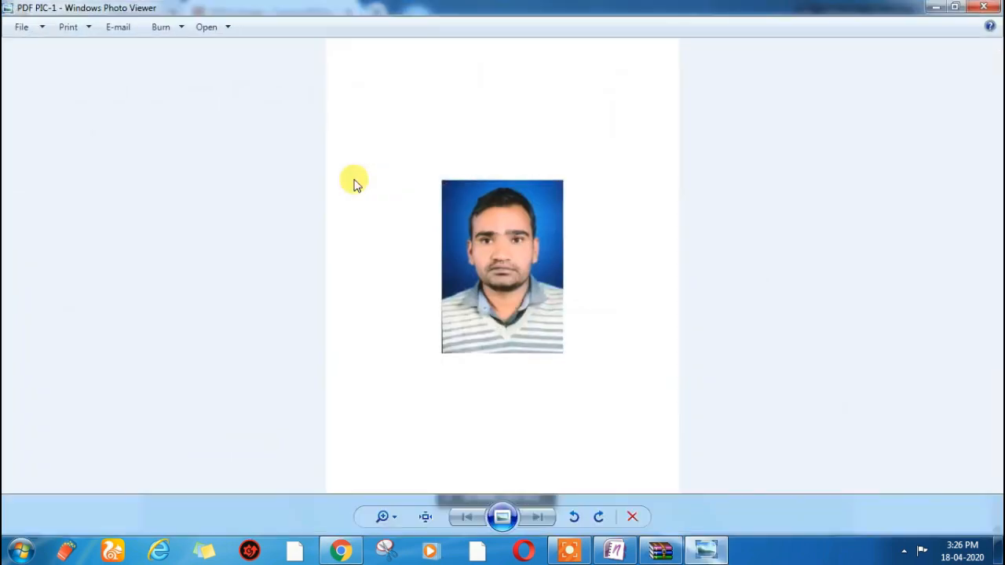
Examine the detailed and general properties of the PDF PIC-1 image, including its dimensions and file size, then close them
{"action": "right_click", "coordinate": [446, 191]}
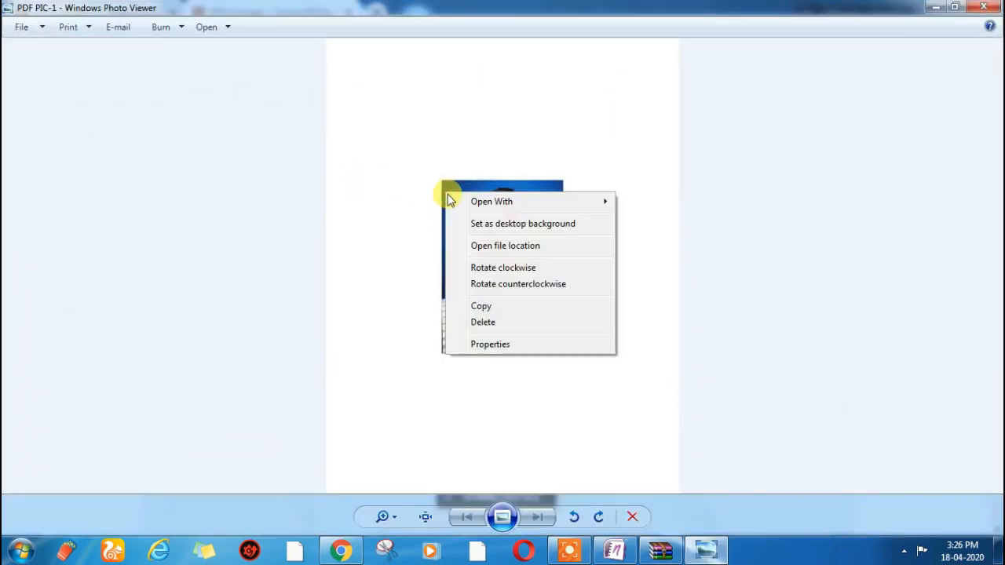
{"action": "left_click", "coordinate": [492, 342]}
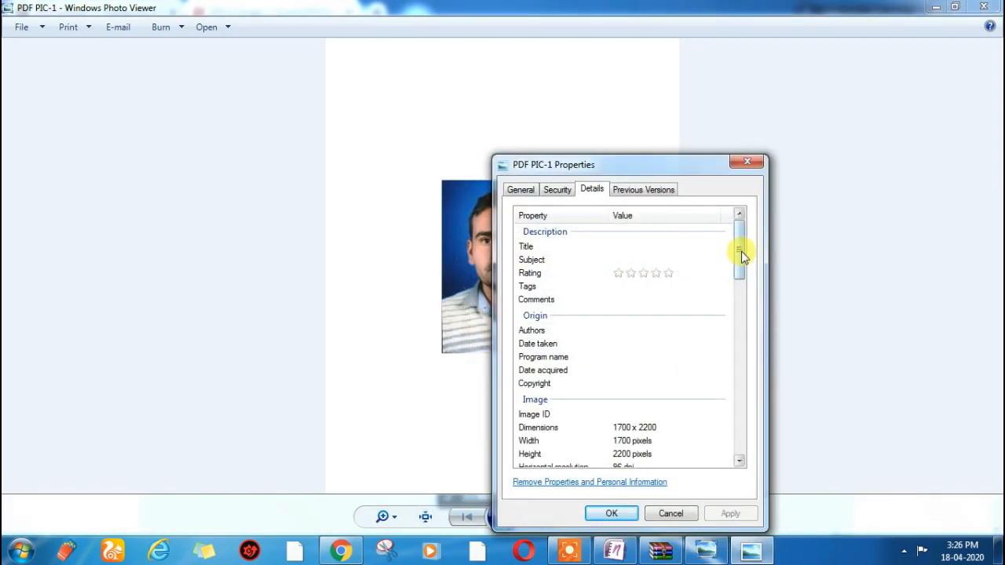
{"action": "left_click_drag", "start_coordinate": [741, 251], "coordinate": [730, 433]}
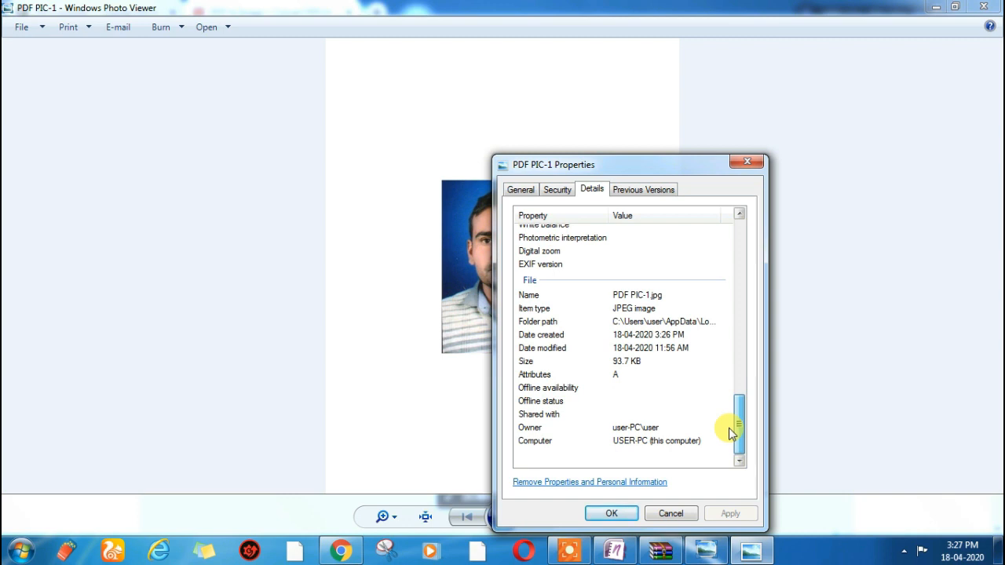
{"action": "left_click", "coordinate": [523, 193]}
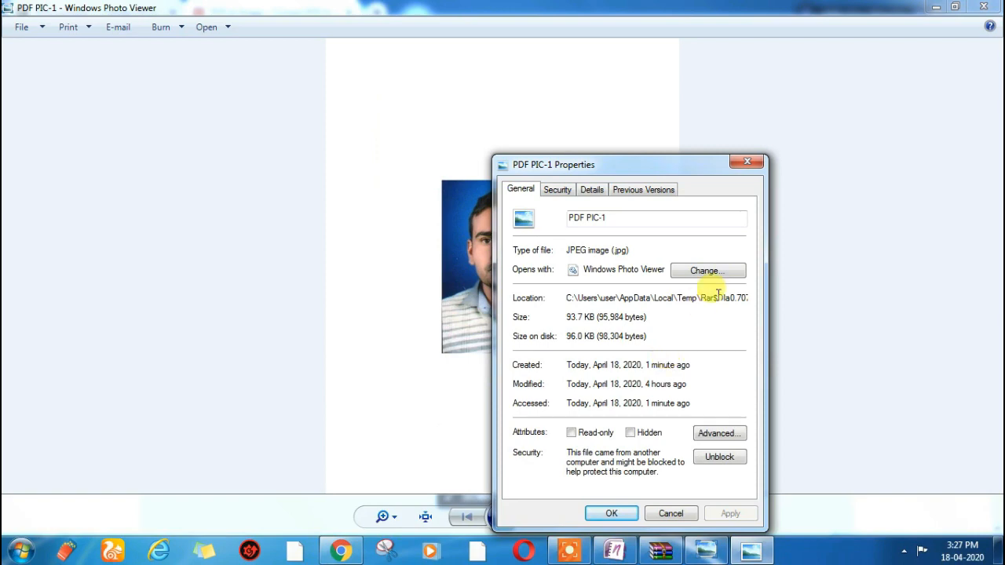
{"action": "left_click", "coordinate": [609, 515]}
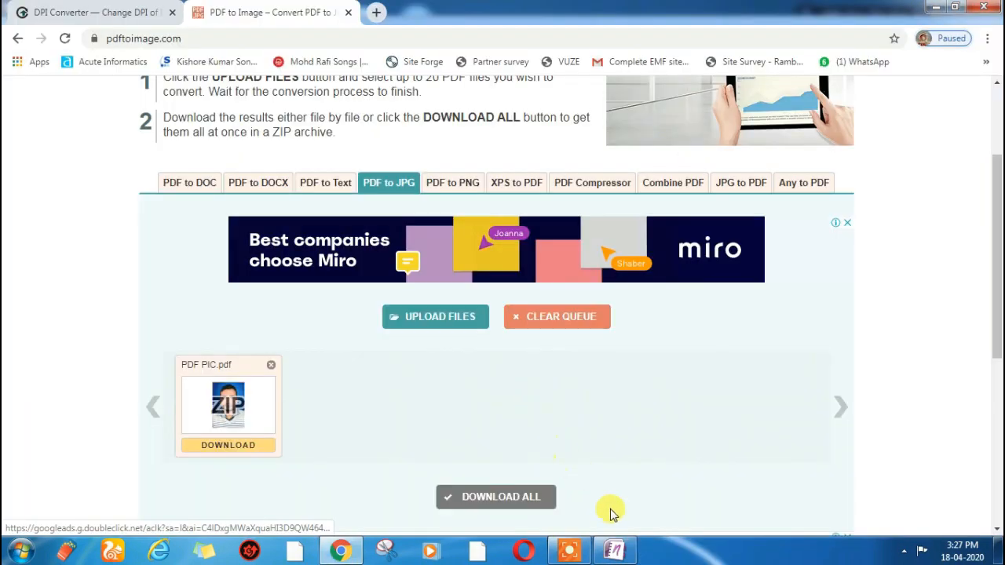
Switch to OneNote and draw red check marks at the Method-1 and Method-2 headings
{"action": "left_click", "coordinate": [614, 551]}
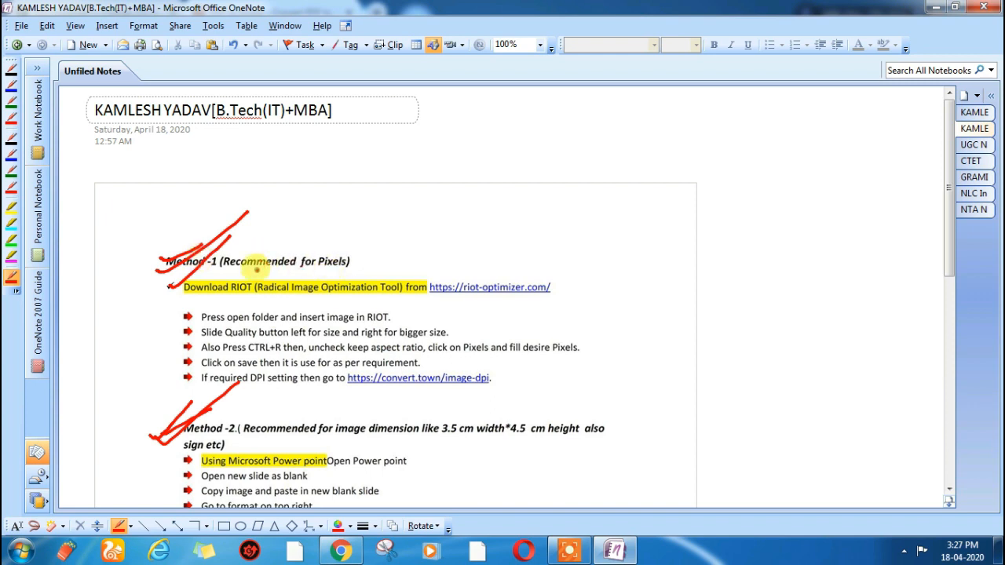
{"action": "left_click_drag", "start_coordinate": [256, 264], "coordinate": [329, 228]}
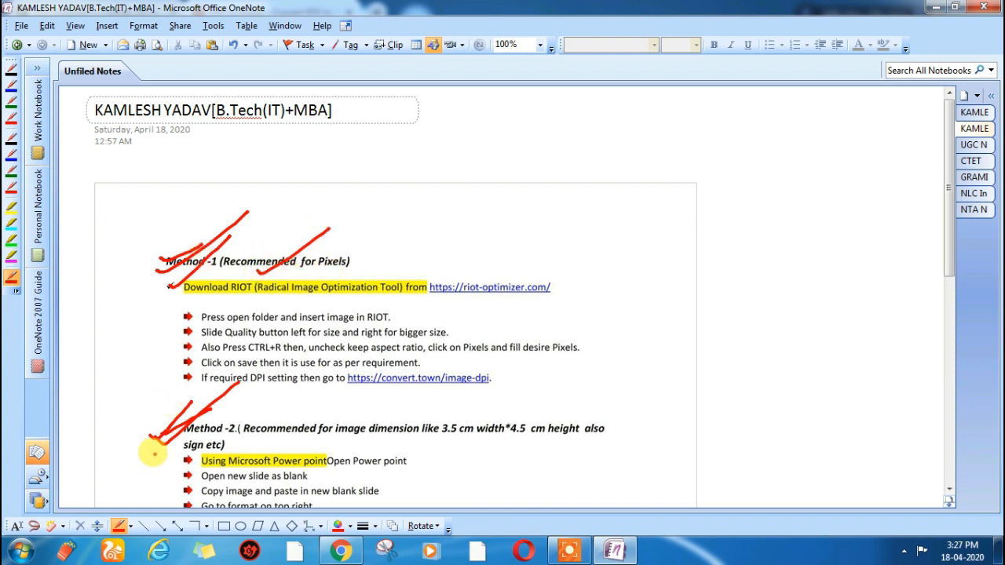
{"action": "left_click_drag", "start_coordinate": [148, 461], "coordinate": [192, 410]}
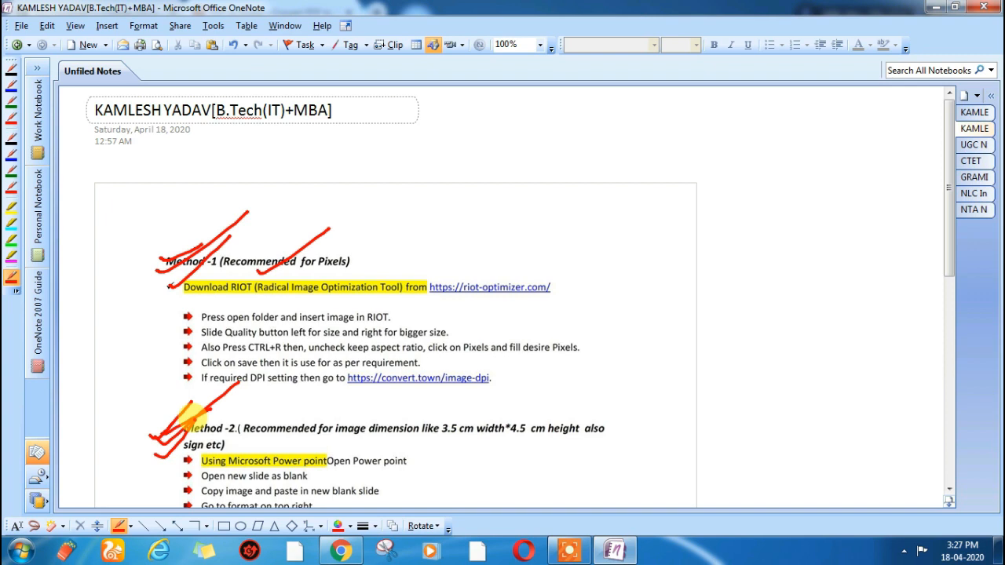
Open the UGC NET BY NTA page and draw a red check mark above the photograph file size in Step-3
{"action": "left_click", "coordinate": [974, 113]}
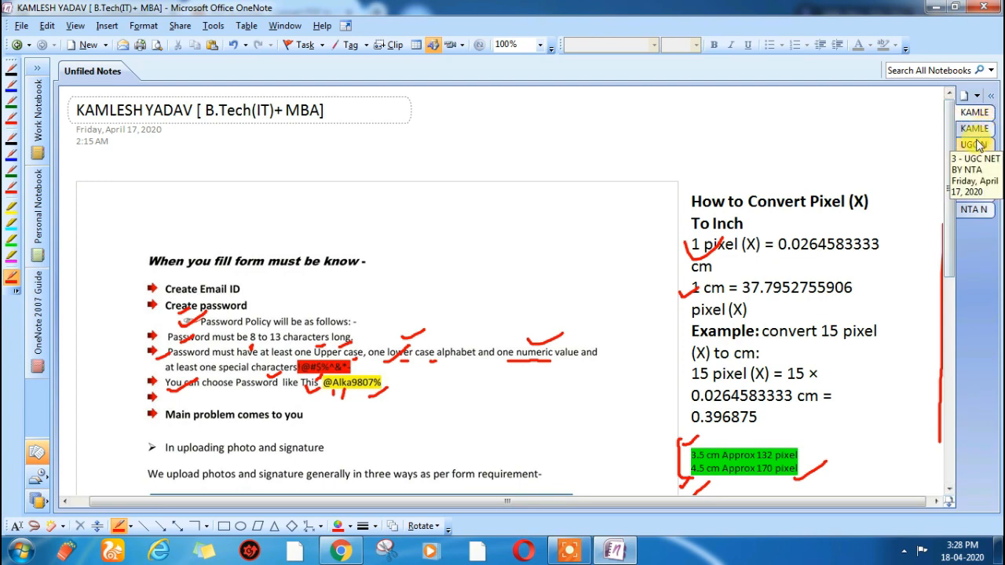
{"action": "left_click", "coordinate": [974, 146]}
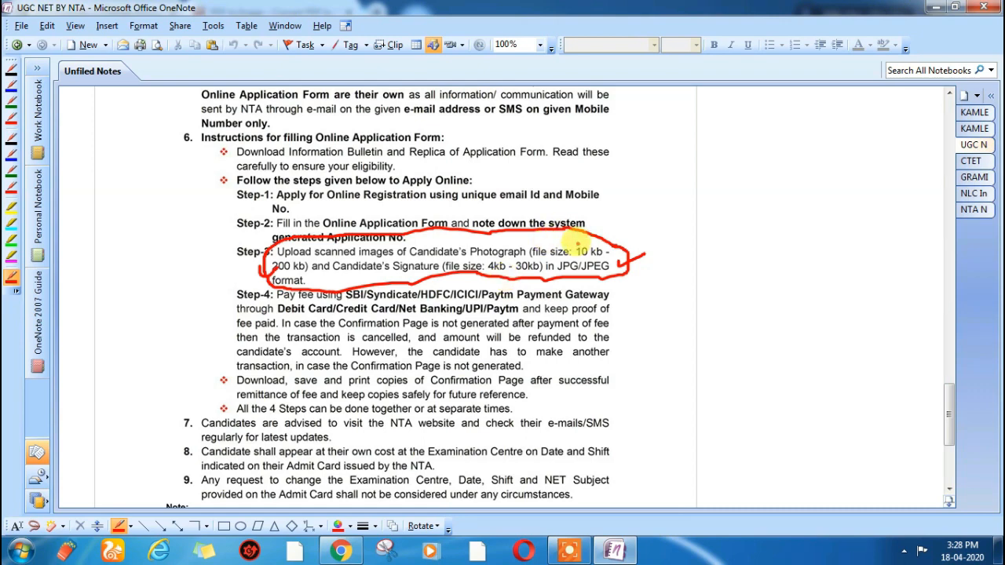
{"action": "left_click_drag", "start_coordinate": [577, 242], "coordinate": [611, 223]}
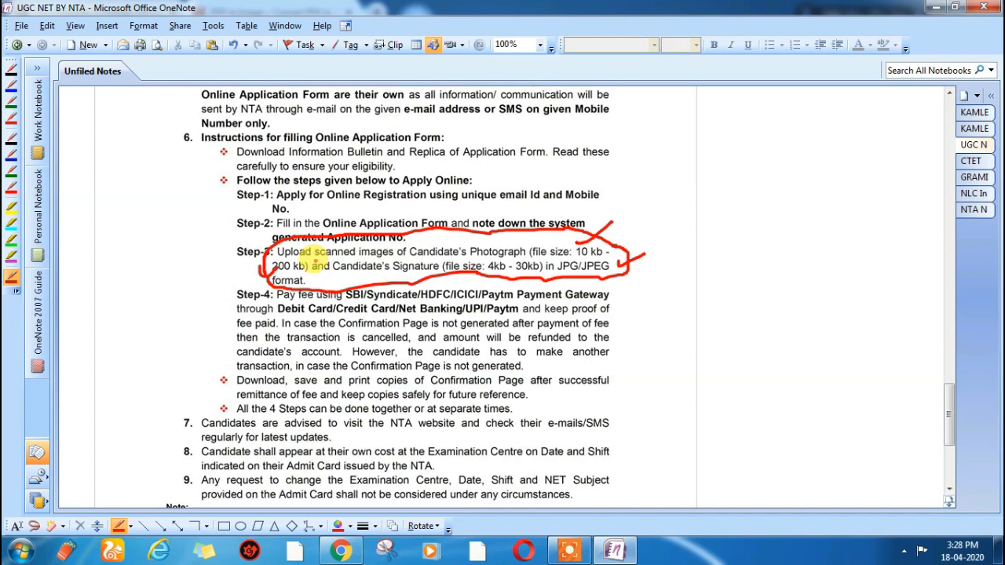
On the CTET page, mark the photograph's 3.5 cm width and 4.5 cm height in red ink
{"action": "left_click", "coordinate": [968, 161]}
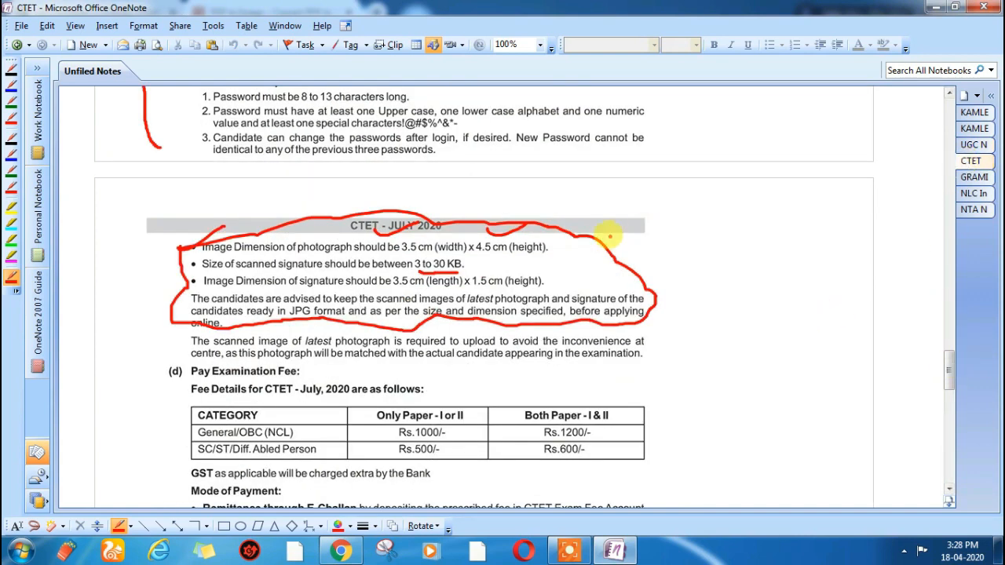
{"action": "left_click_drag", "start_coordinate": [392, 252], "coordinate": [397, 242]}
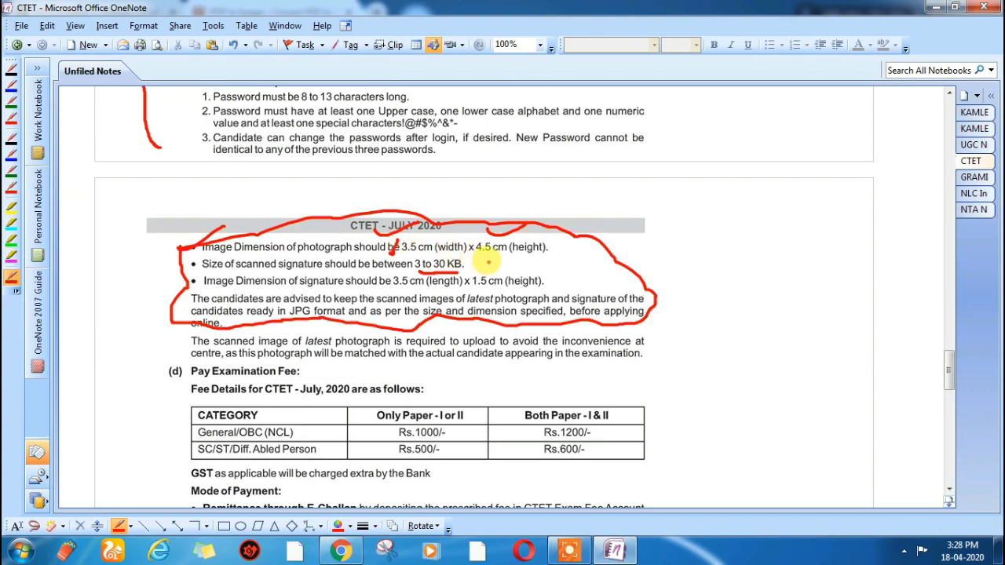
{"action": "left_click_drag", "start_coordinate": [477, 260], "coordinate": [487, 257]}
{"action": "key", "text": "alt+Tab"}
{"action": "key", "text": "alt+Tab"}
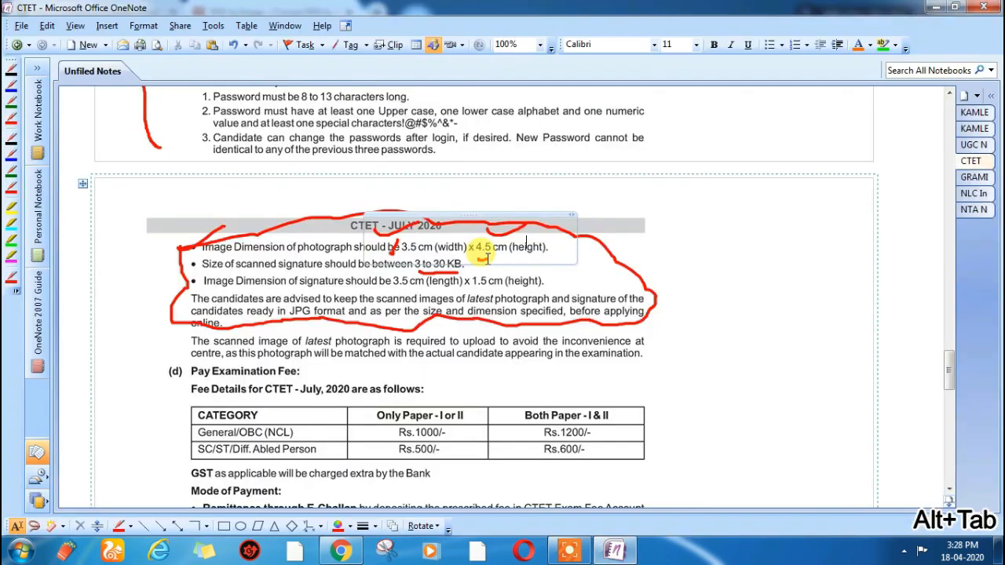
Review the centimetre-to-pixel conversion notes on the first notes page and return to the CTET page
{"action": "left_click", "coordinate": [972, 128]}
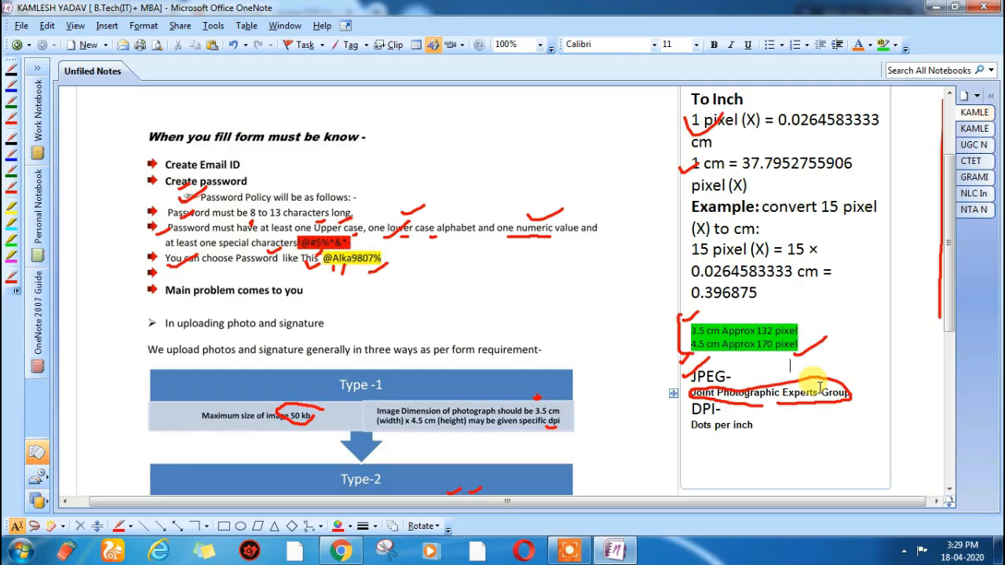
{"action": "left_click", "coordinate": [972, 161]}
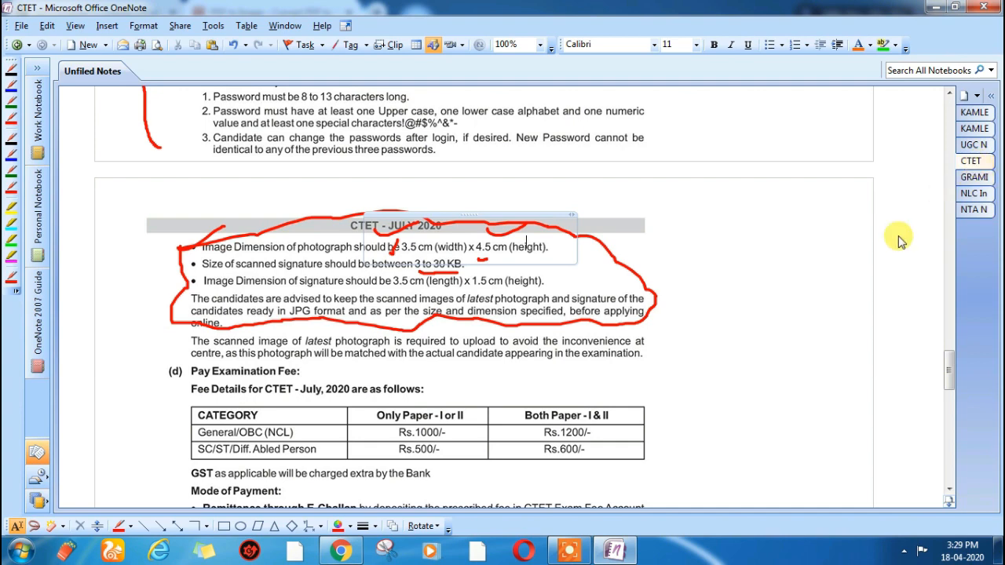
{"action": "left_click", "coordinate": [766, 341]}
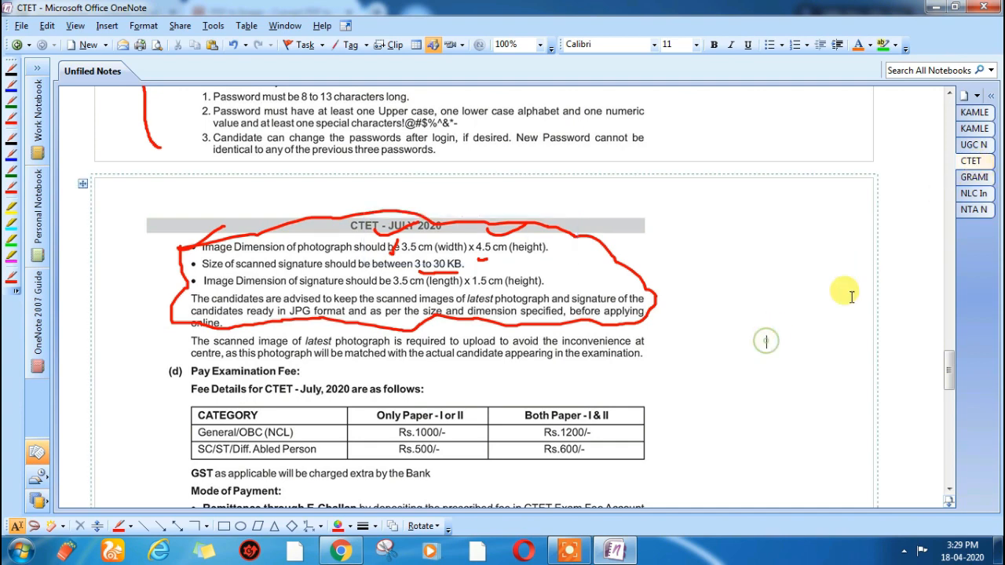
On the GRAMIN DAK SEWAK page, mark the photo's 50kb file size and 200x230 pixels dimensions in red ink
{"action": "left_click", "coordinate": [973, 181]}
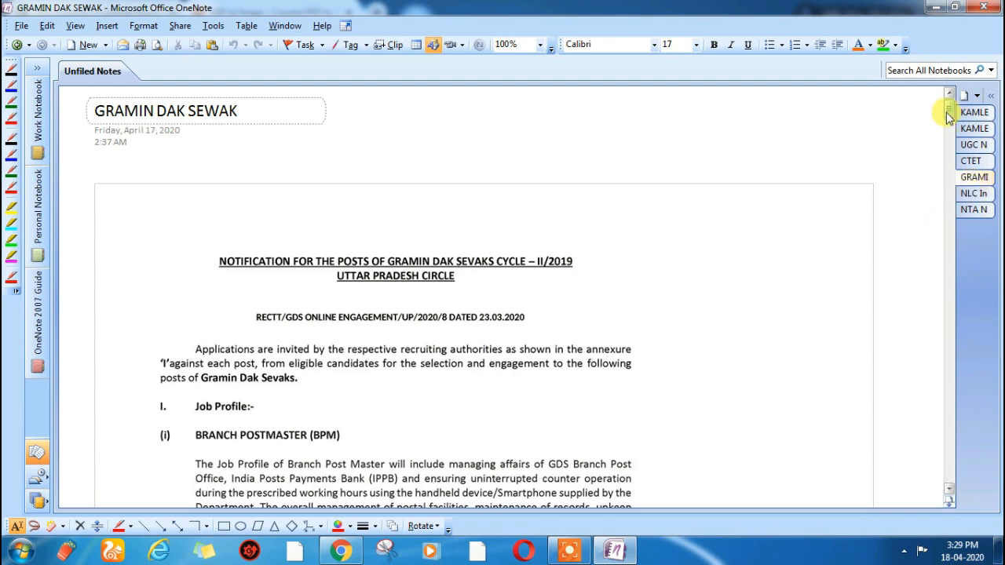
{"action": "left_click_drag", "start_coordinate": [949, 111], "coordinate": [941, 470]}
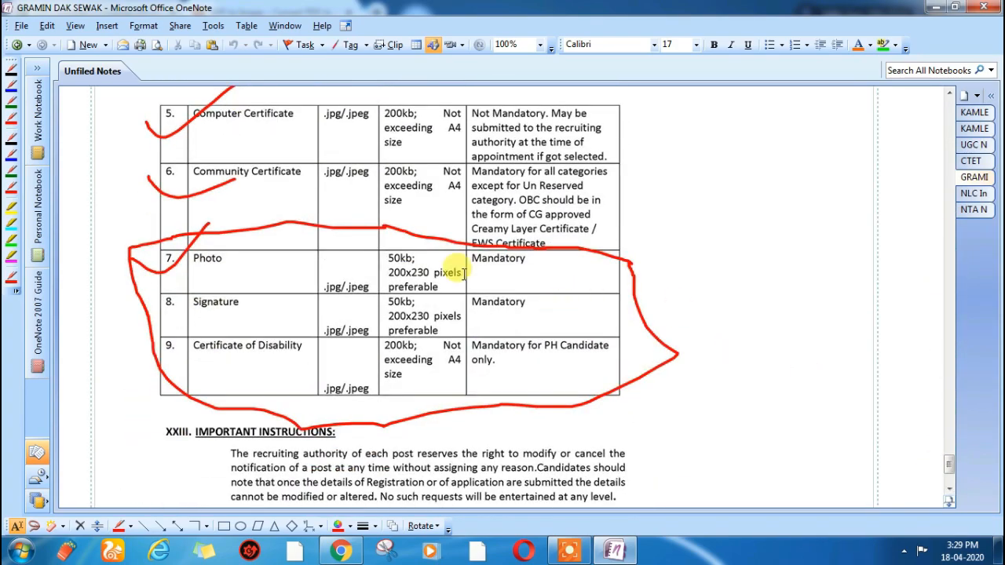
{"action": "left_click", "coordinate": [118, 528]}
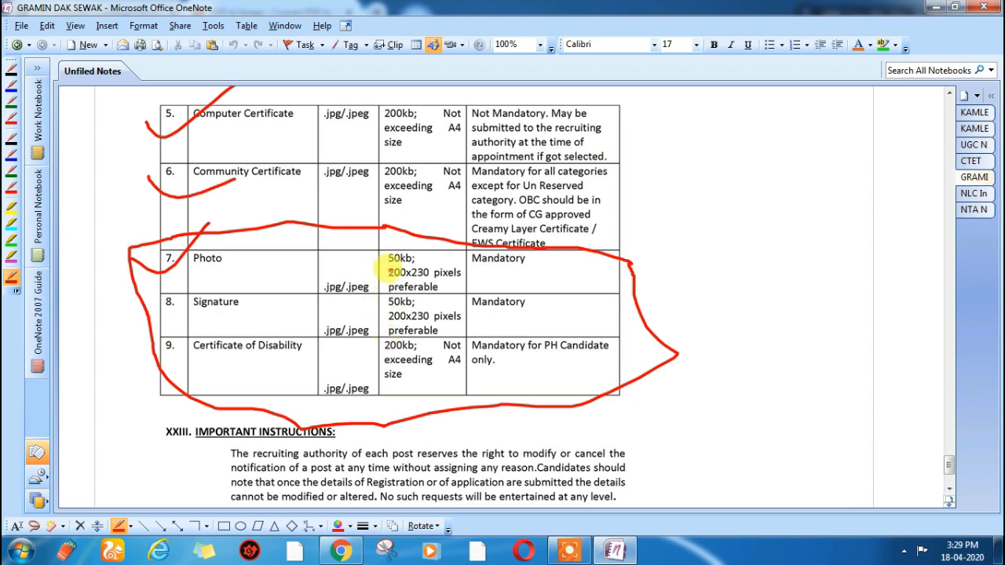
{"action": "left_click_drag", "start_coordinate": [381, 257], "coordinate": [397, 234]}
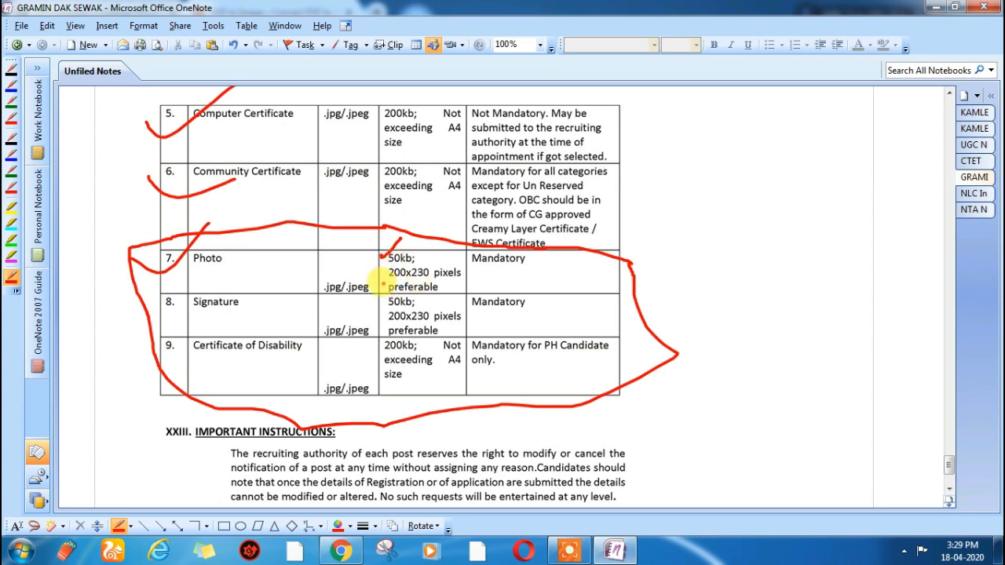
{"action": "left_click_drag", "start_coordinate": [391, 272], "coordinate": [386, 279]}
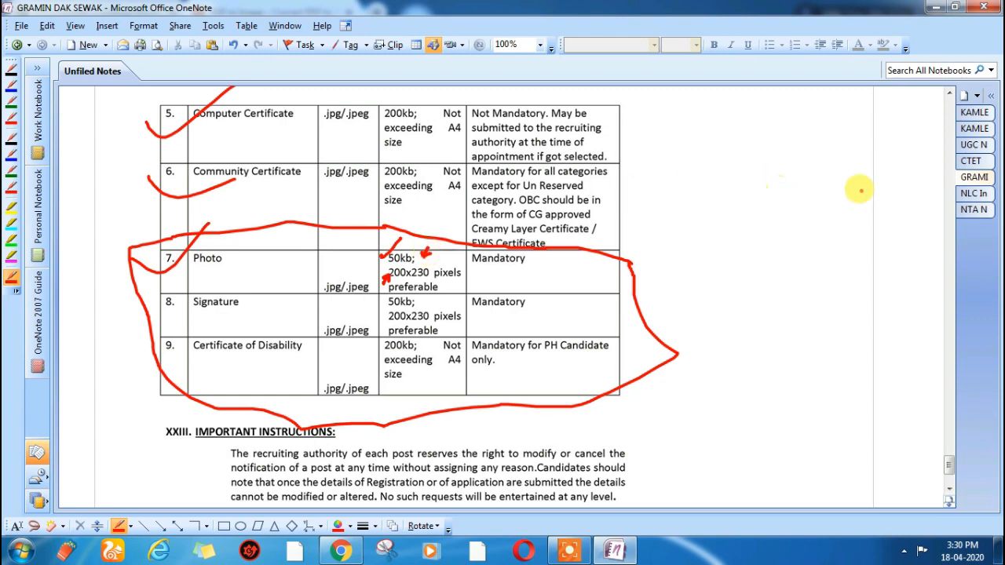
View the NLC India Limited page and draw a red check mark at the postcard photograph's 50 kb minimum on the NTA NEET page
{"action": "left_click", "coordinate": [965, 193]}
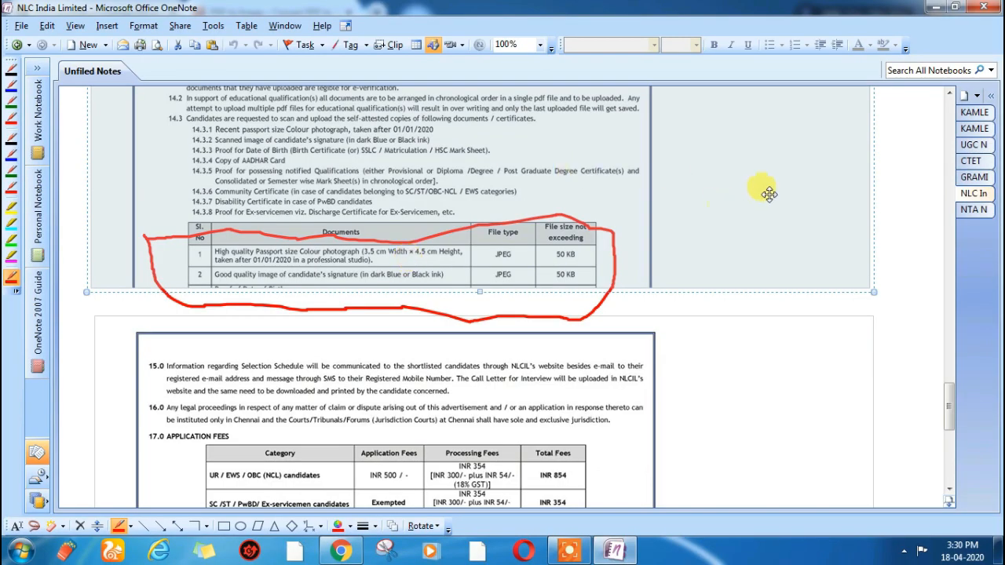
{"action": "left_click", "coordinate": [983, 217]}
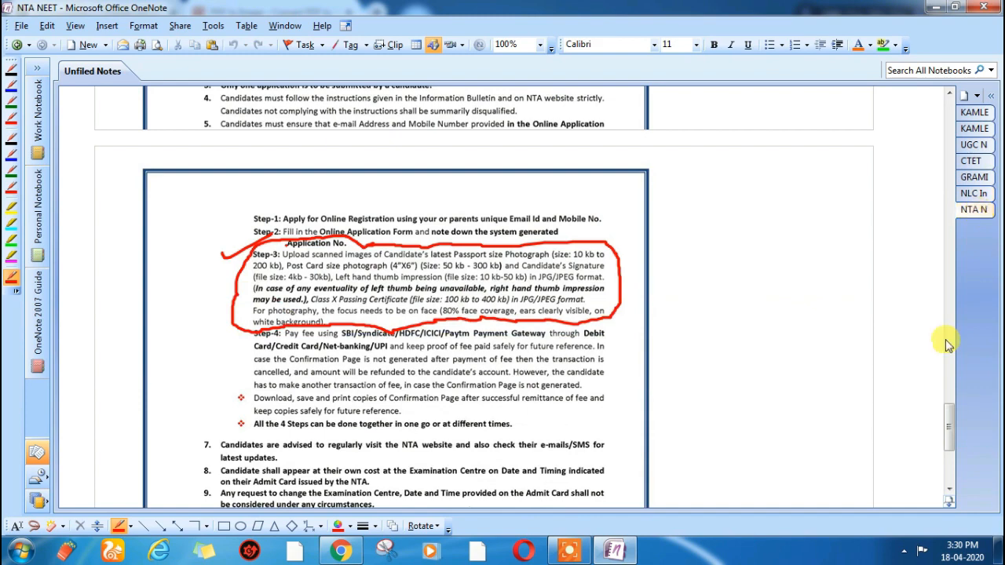
{"action": "left_click_drag", "start_coordinate": [953, 437], "coordinate": [949, 428]}
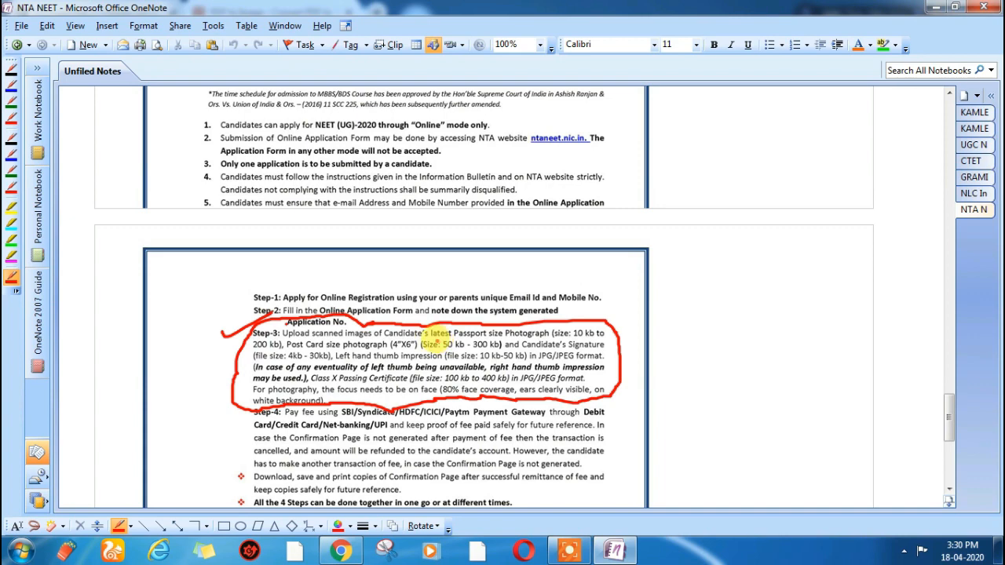
{"action": "mouse_move", "coordinate": [429, 338]}
{"action": "left_mouse_down"}
{"action": "mouse_move", "coordinate": [437, 347]}
{"action": "mouse_move", "coordinate": [450, 330]}
{"action": "left_mouse_up"}
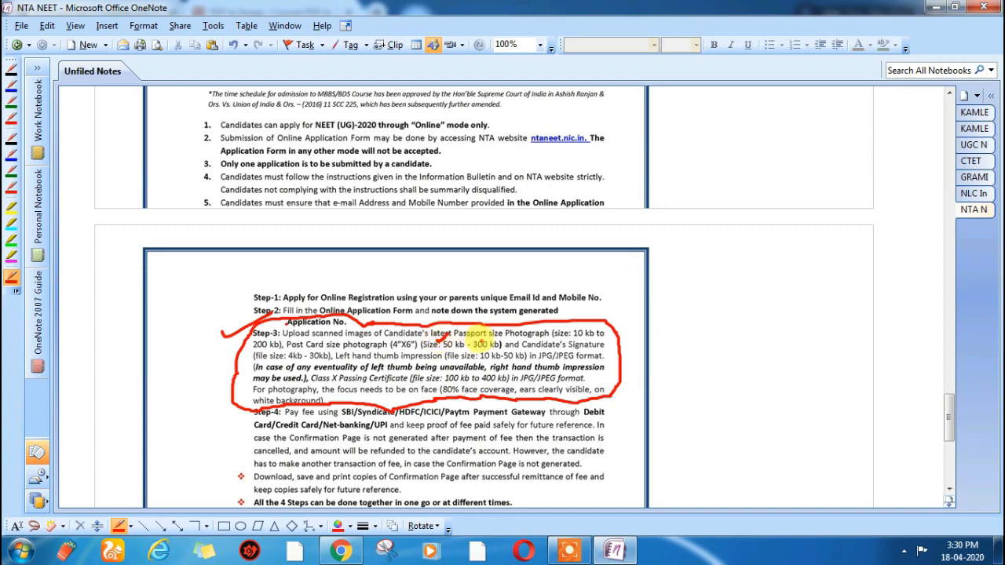